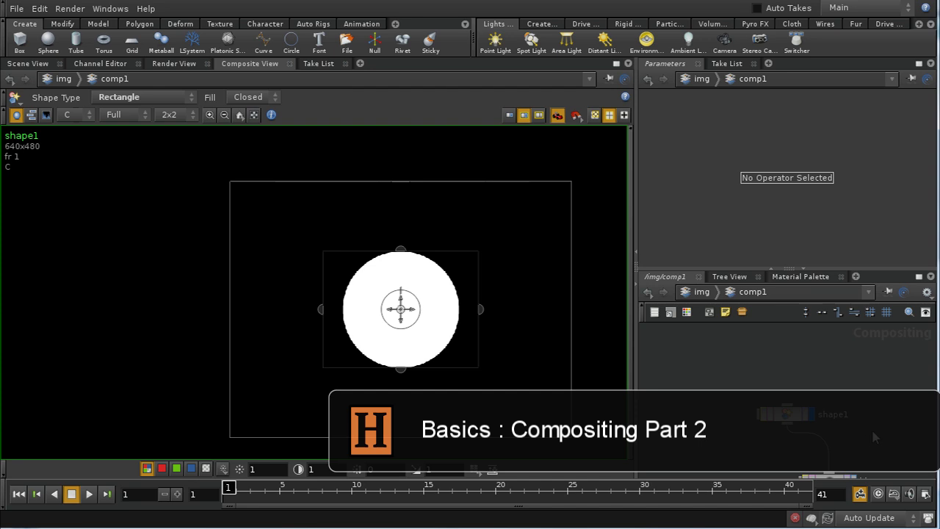
Display blur1, shift shape1 down in the network and add a new Shape node above it.
key("h")
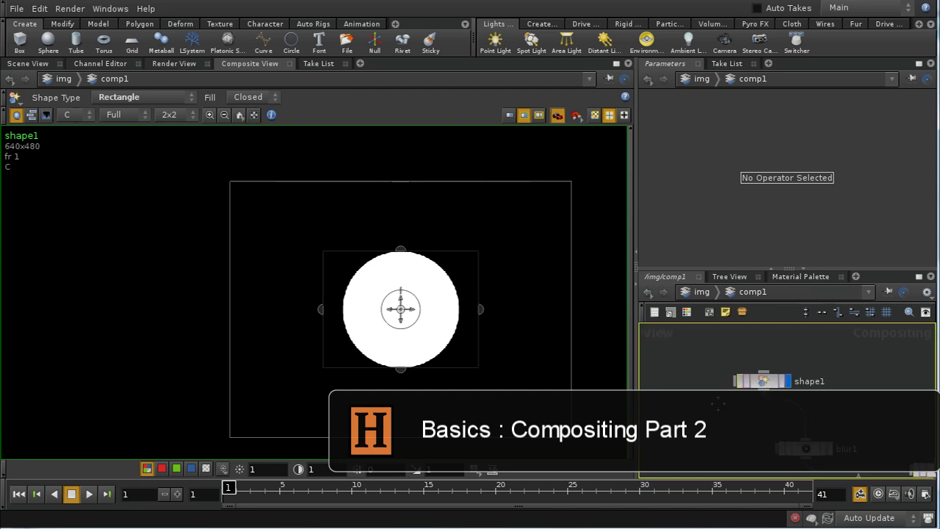
left_click(830, 447)
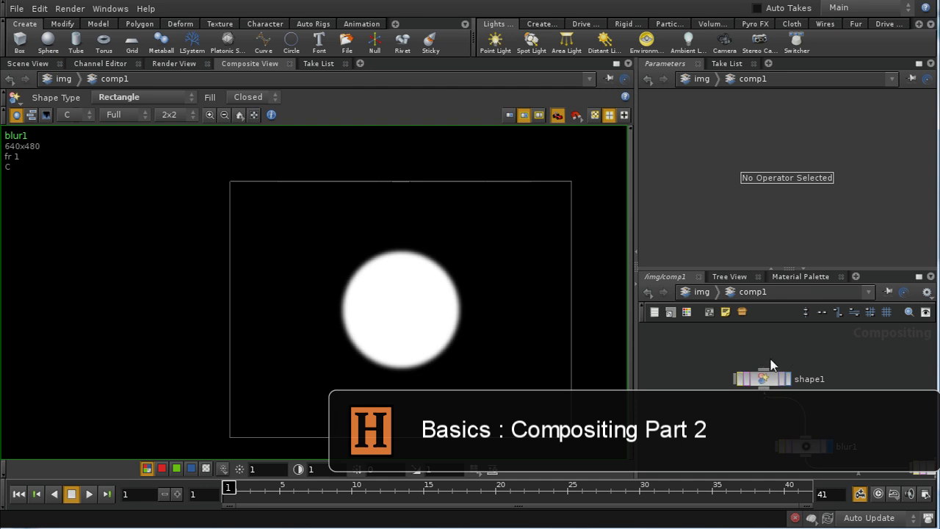
left_click_drag(784, 378, 782, 417)
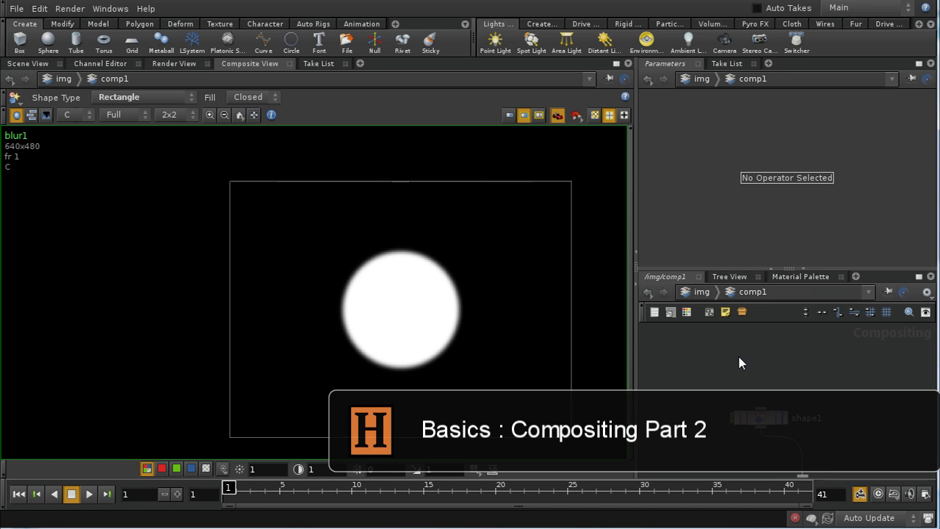
key("Tab")
type("sh")
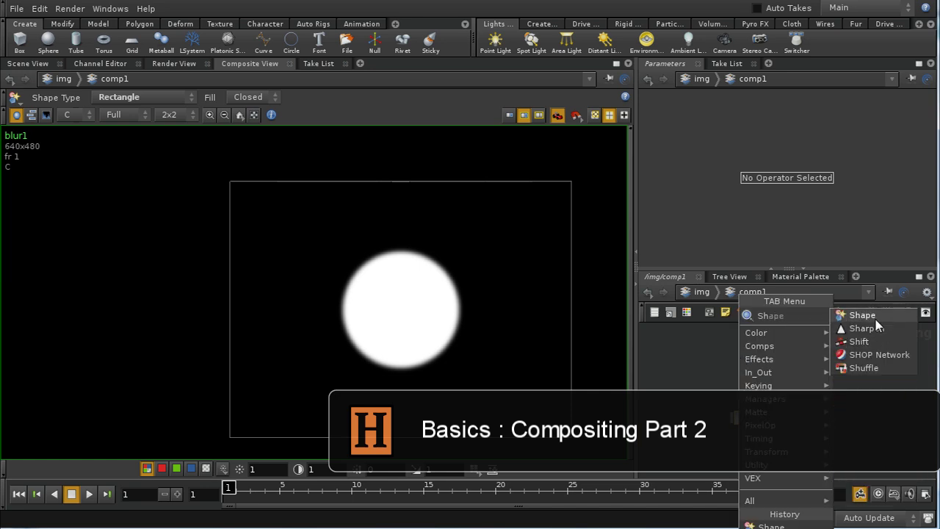
left_click(866, 315)
left_click(765, 378)
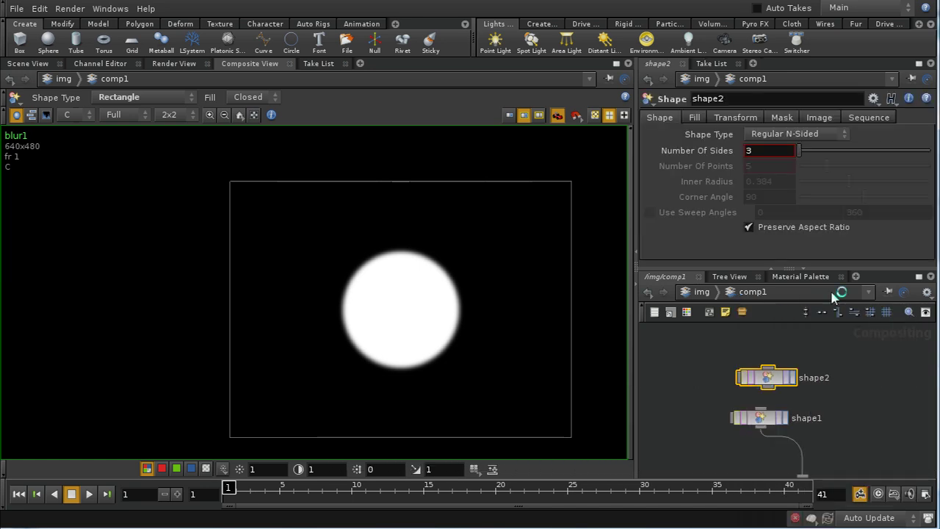
Set shape2's type to Rectangle, display the node and scale the rectangle down to slightly larger than shape1's circle.
left_click(772, 134)
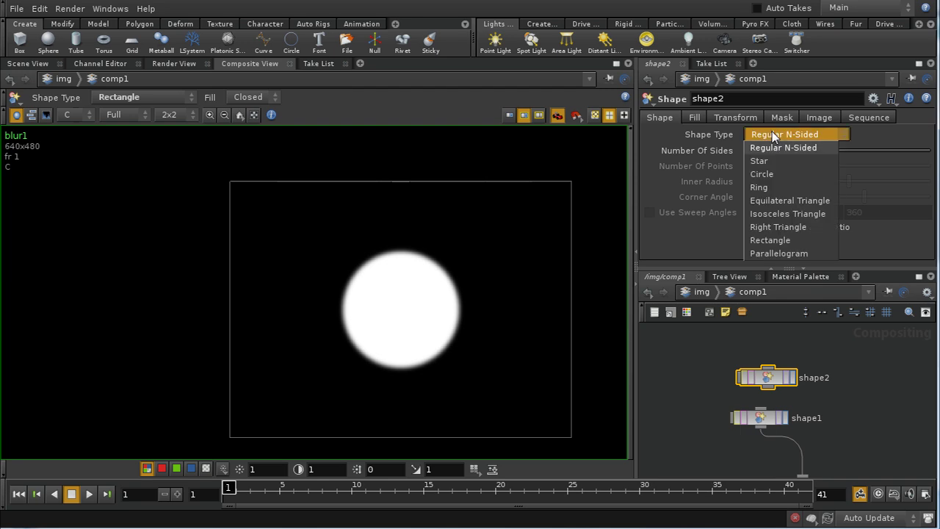
left_click(764, 242)
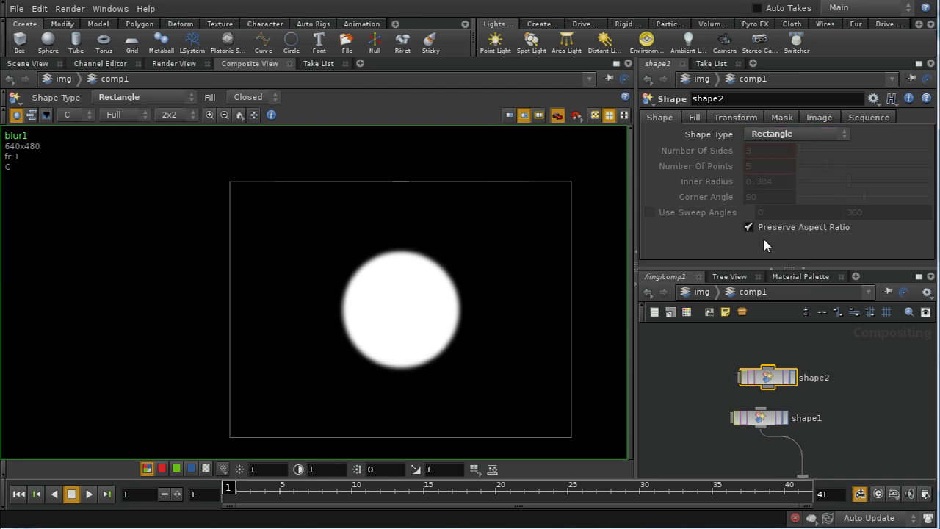
left_click(792, 377)
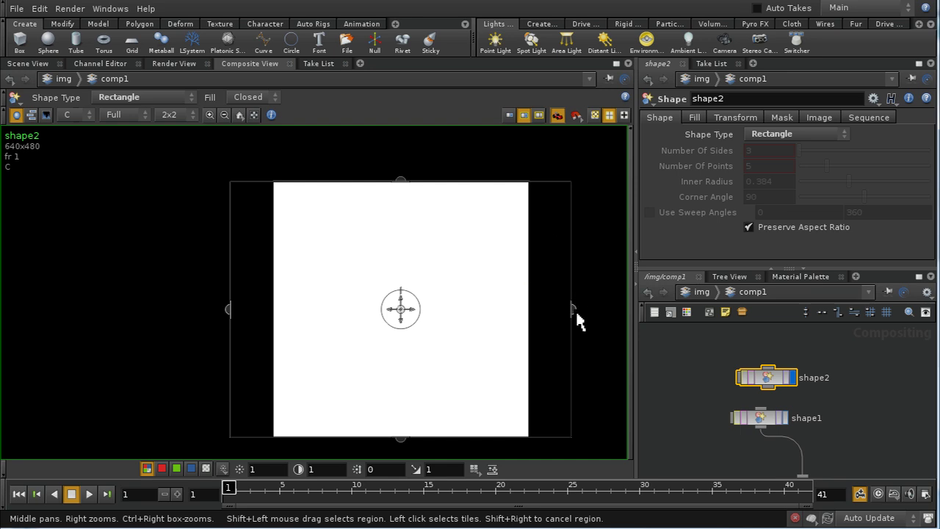
left_click_drag(576, 312, 497, 317)
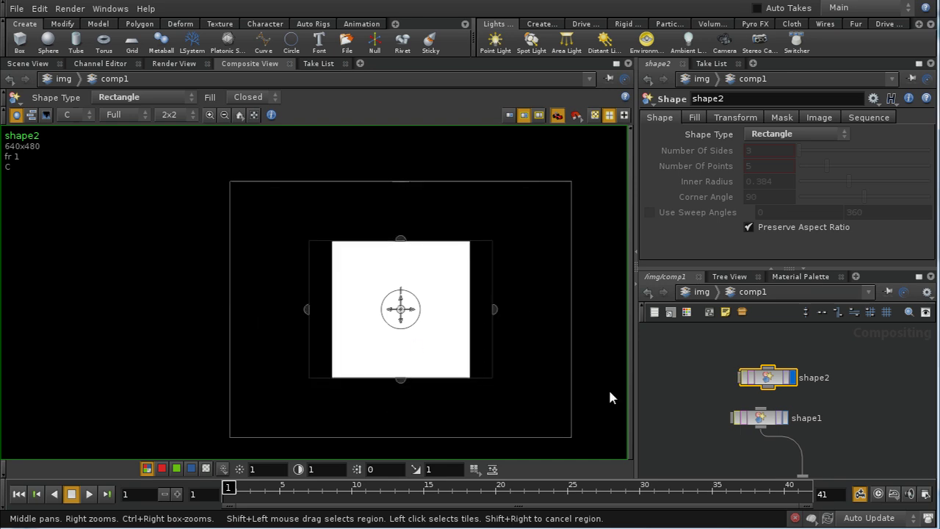
Connect shape2's output to shape1's input and display shape1.
left_click_drag(771, 379, 749, 427)
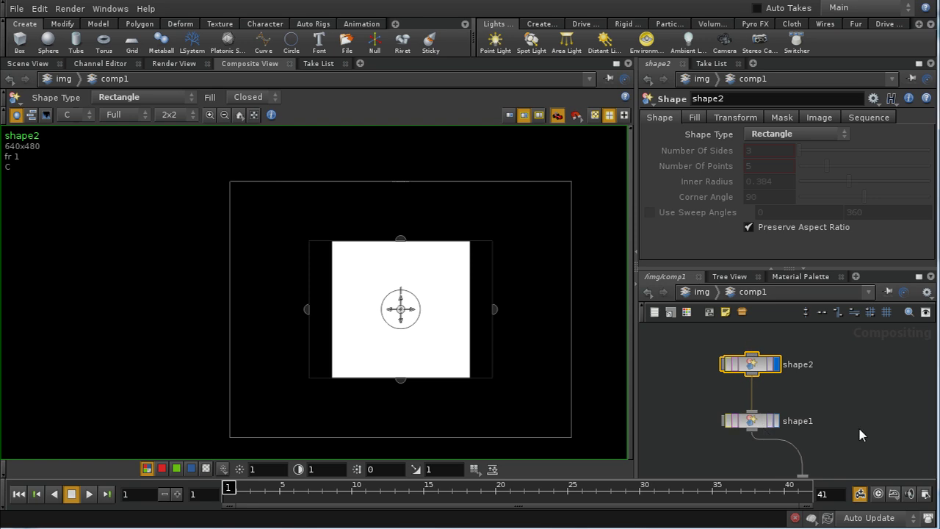
left_click(776, 421)
left_click_drag(753, 426, 753, 426)
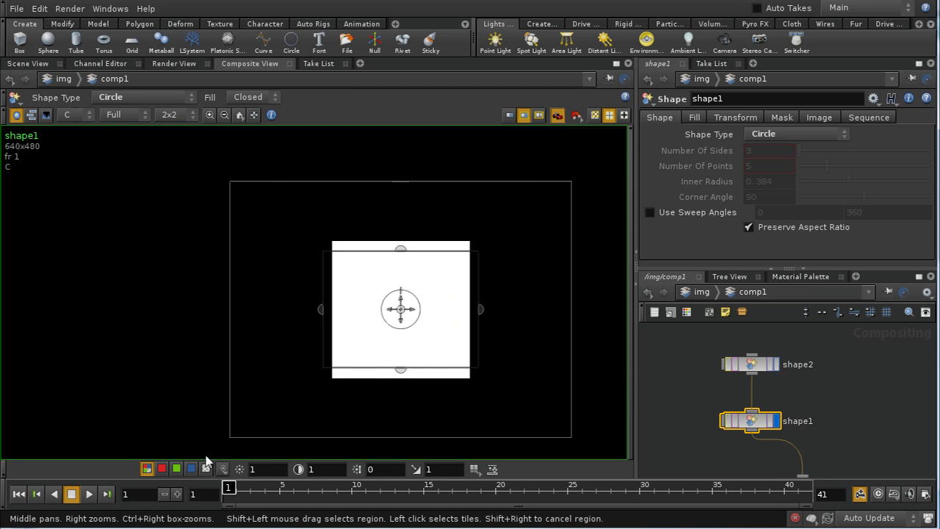
Inspect shape1's red, green and alpha channels, its image plane settings and node information, and compare with shape2.
left_click(162, 469)
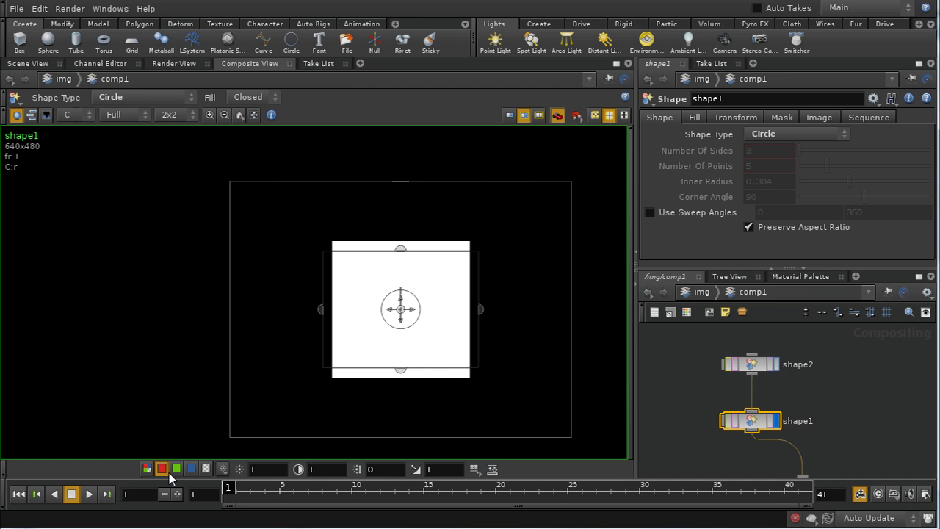
left_click(176, 468)
left_click(206, 468)
left_click(815, 118)
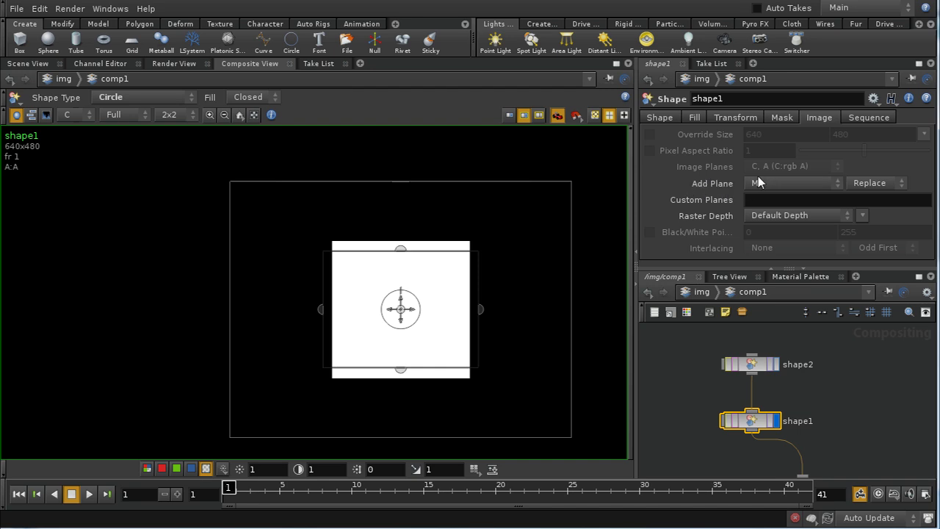
middle_click(760, 425)
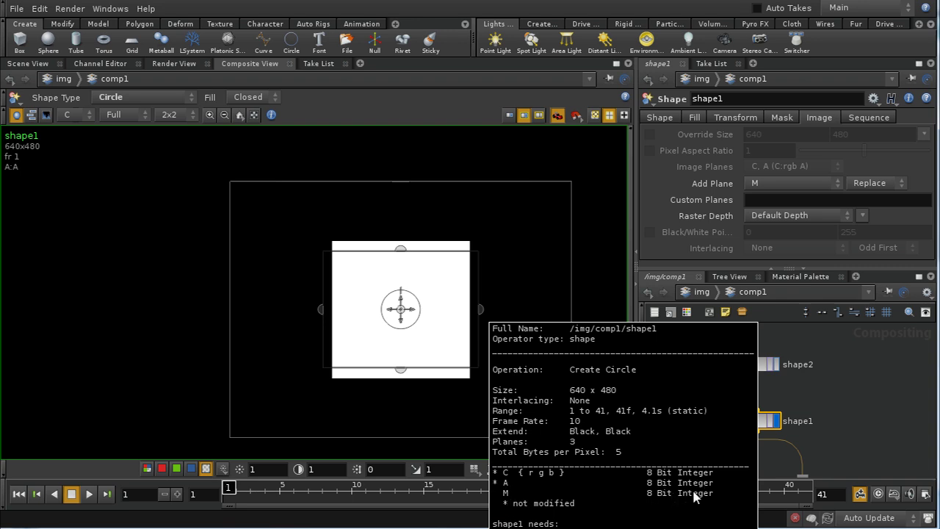
left_click(768, 365)
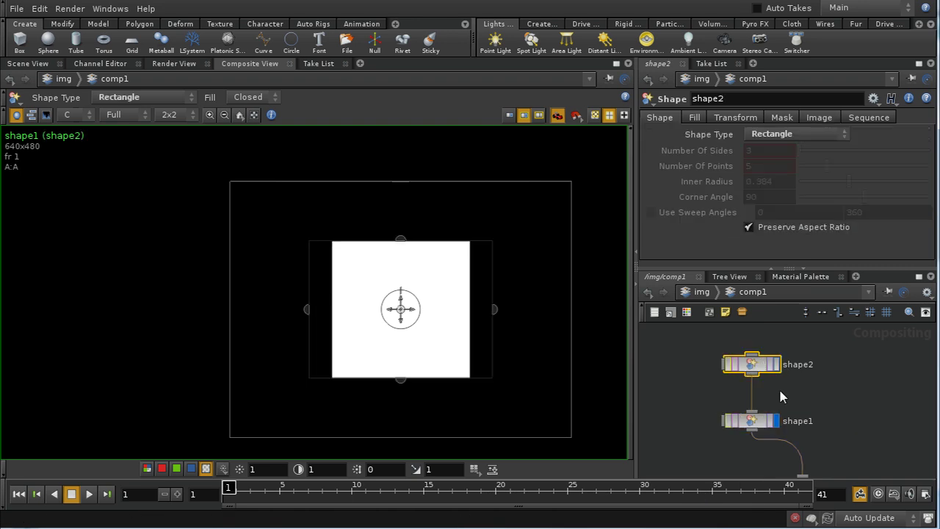
left_click(808, 423)
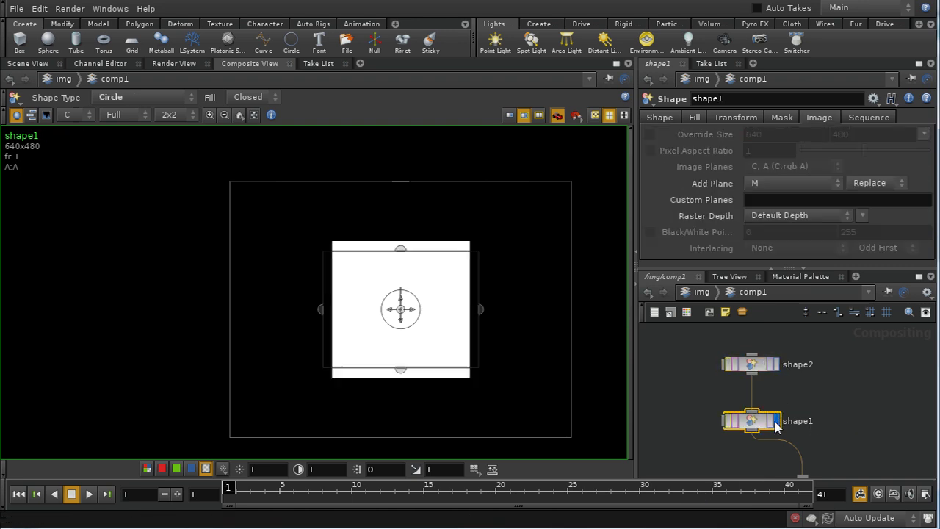
Set shape1's fill color to light orange with RGB values 0.9, 0.6741, 0.4482.
left_click(701, 119)
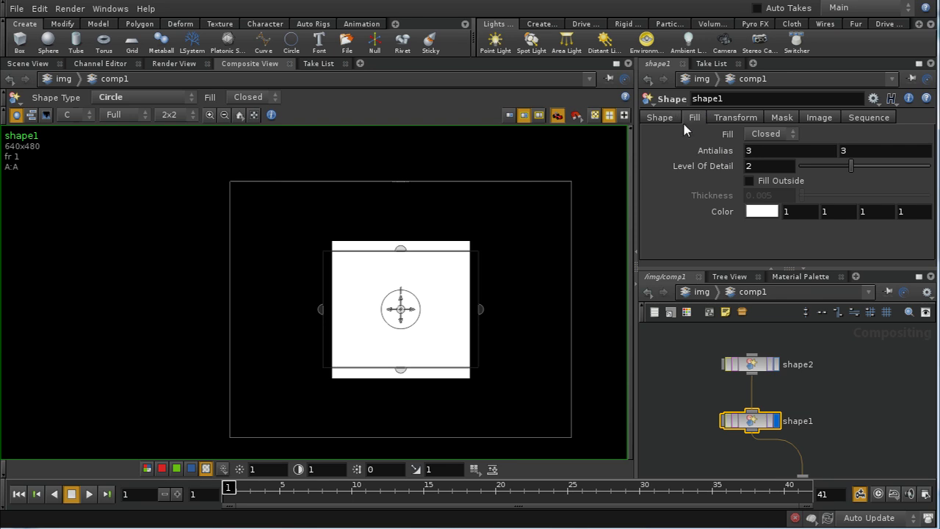
left_click(764, 214)
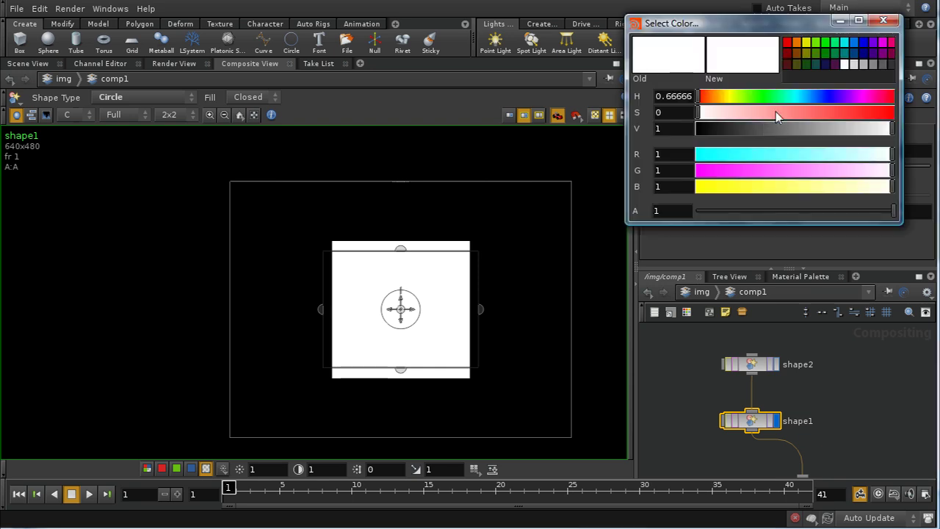
left_click_drag(781, 116, 799, 106)
left_click(798, 44)
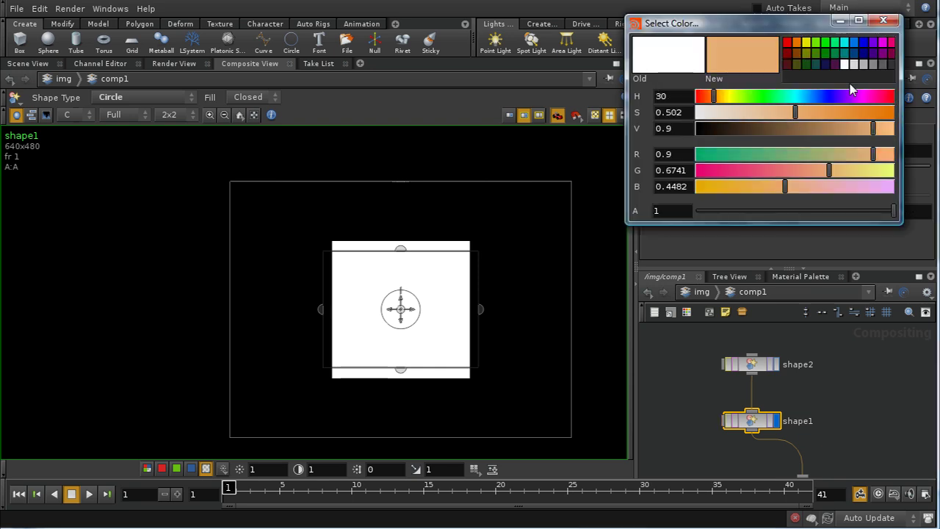
left_click(884, 20)
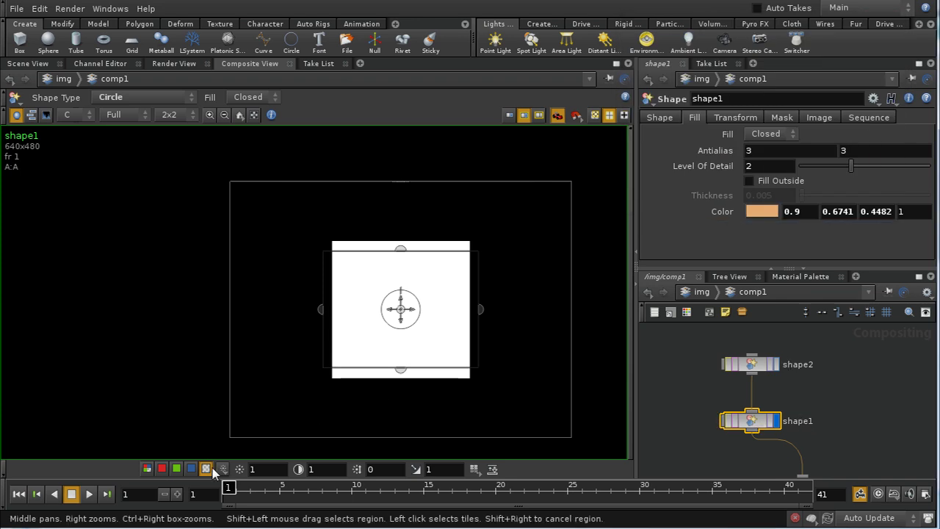
View shape1's M plane with all color channels shown.
left_click(147, 469)
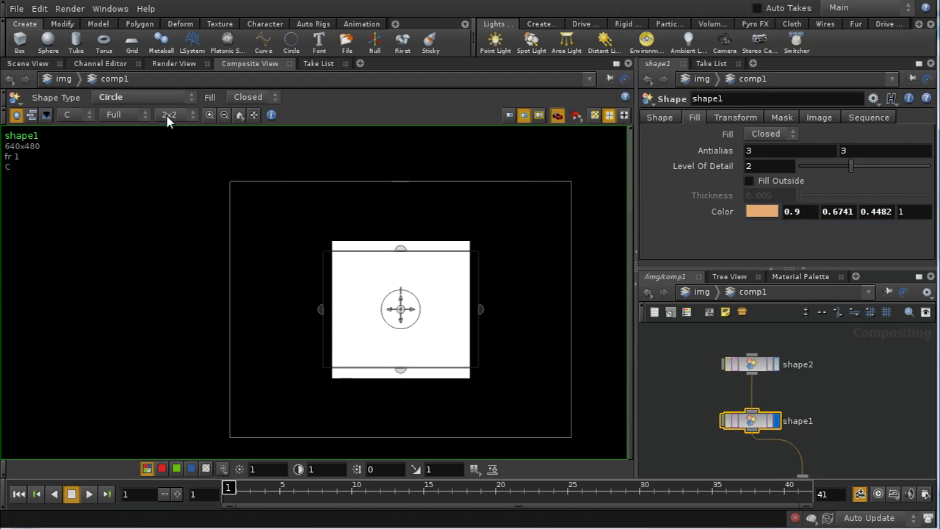
left_click(73, 115)
left_click(66, 155)
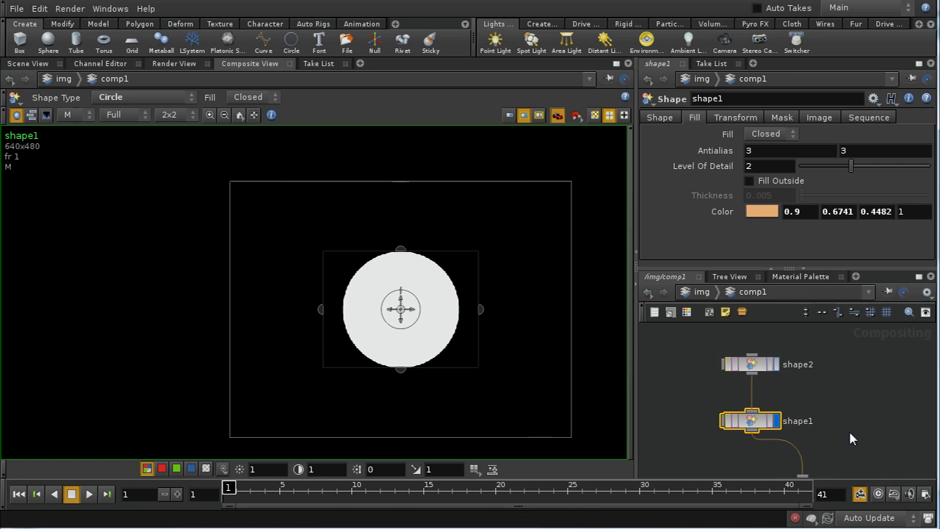
Change shape1's Add Plane option to M (rgb).
left_click(782, 118)
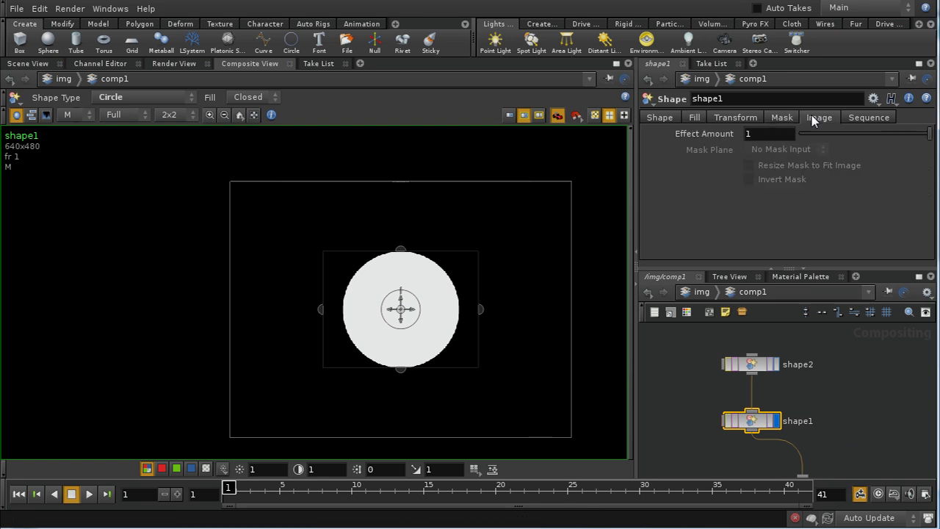
left_click(819, 117)
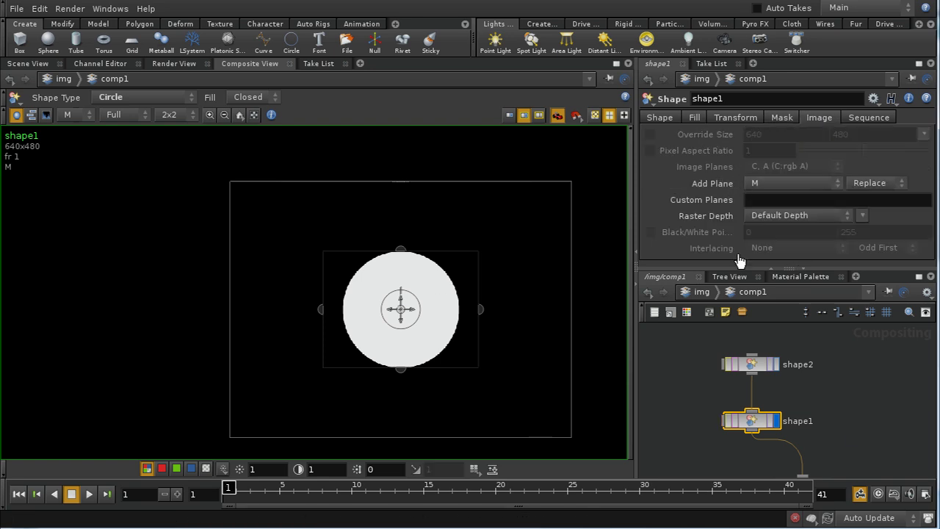
left_click(806, 186)
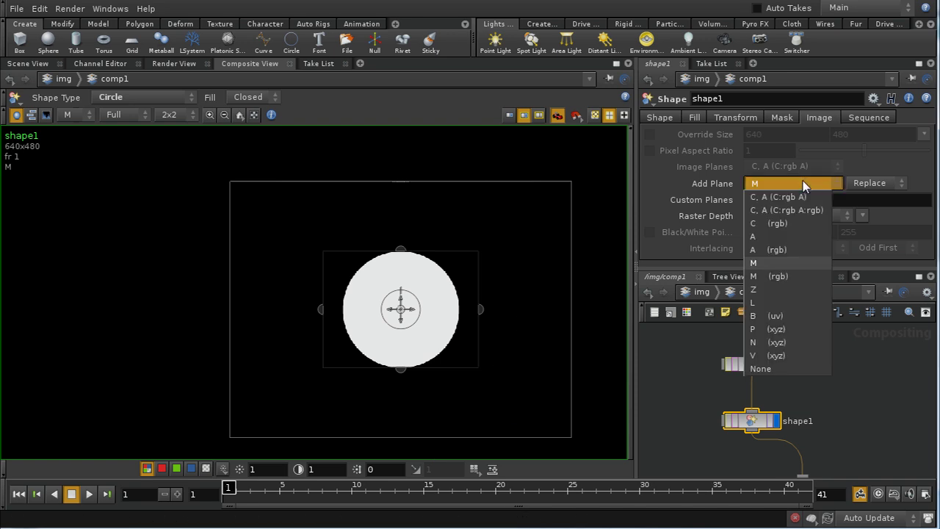
left_click(781, 278)
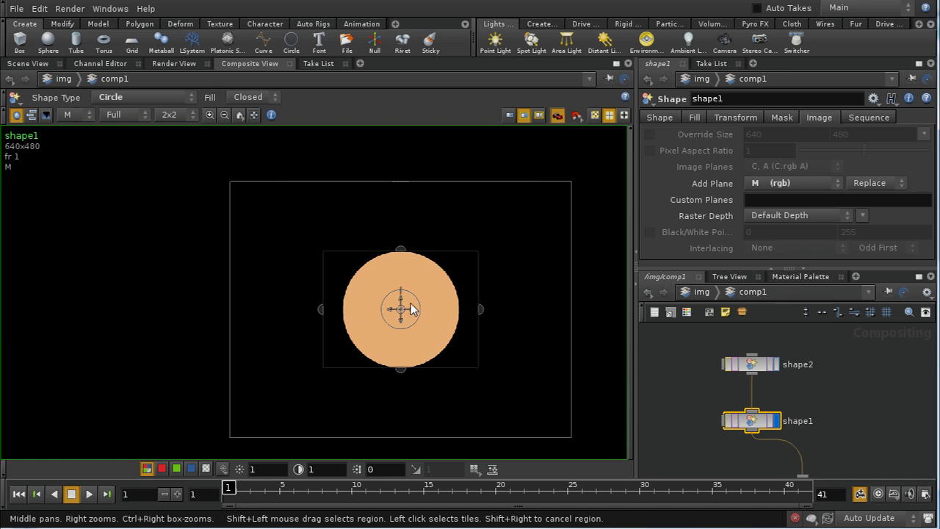
Examine shape1's mask in its red, green, blue and combined channels, and view the alpha plane A.
left_click(161, 469)
left_click(176, 468)
left_click(191, 469)
left_click(147, 468)
left_click(206, 468)
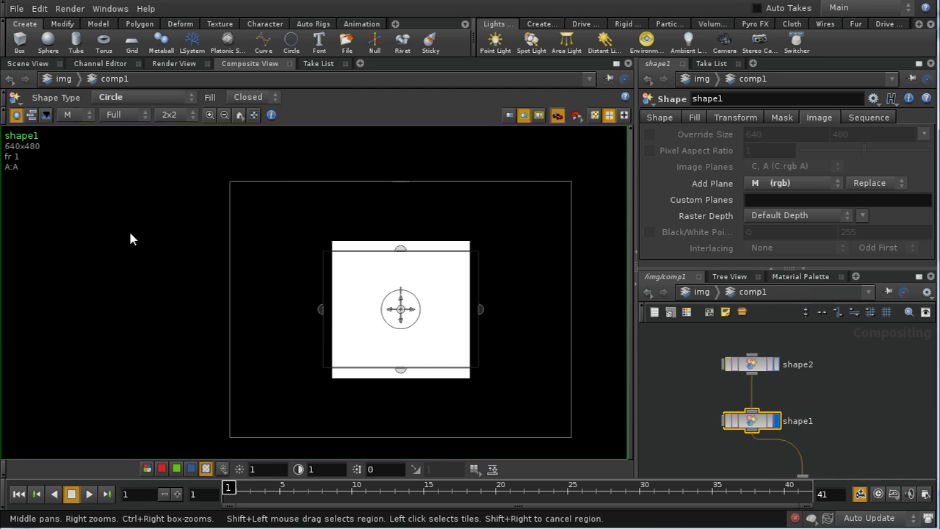
left_click(73, 115)
left_click(68, 138)
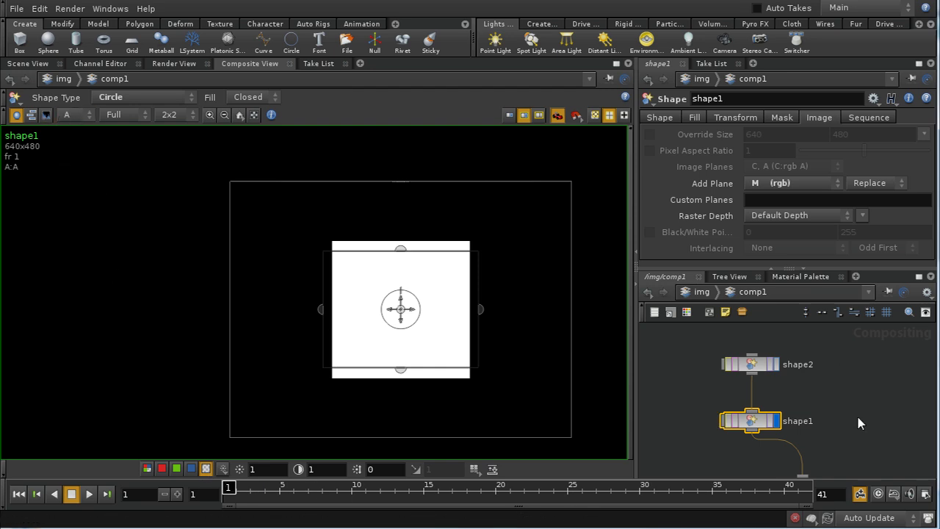
Set shape1's Add Plane option to C, A (C:rgb A) so the circle is written to color and alpha.
left_click(762, 368)
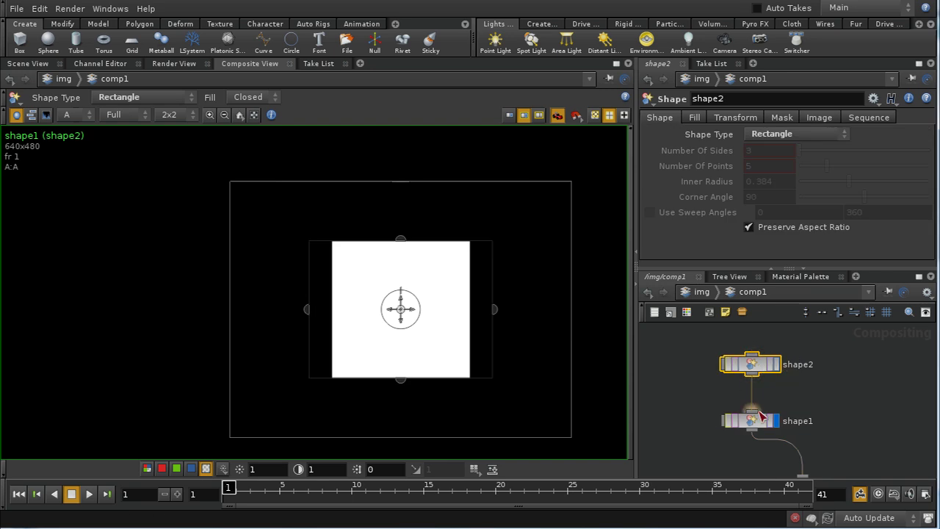
left_click(756, 424)
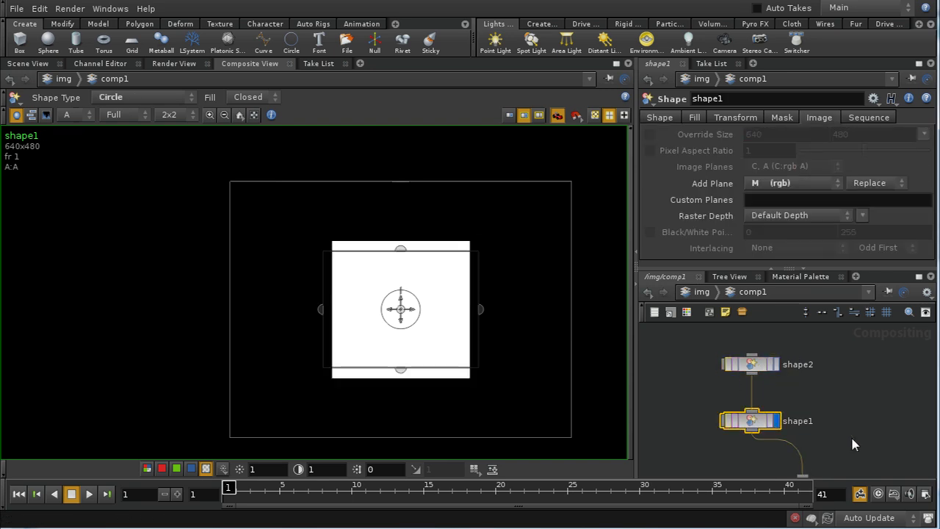
left_click_drag(749, 393, 750, 428)
left_click(791, 187)
left_click(790, 197)
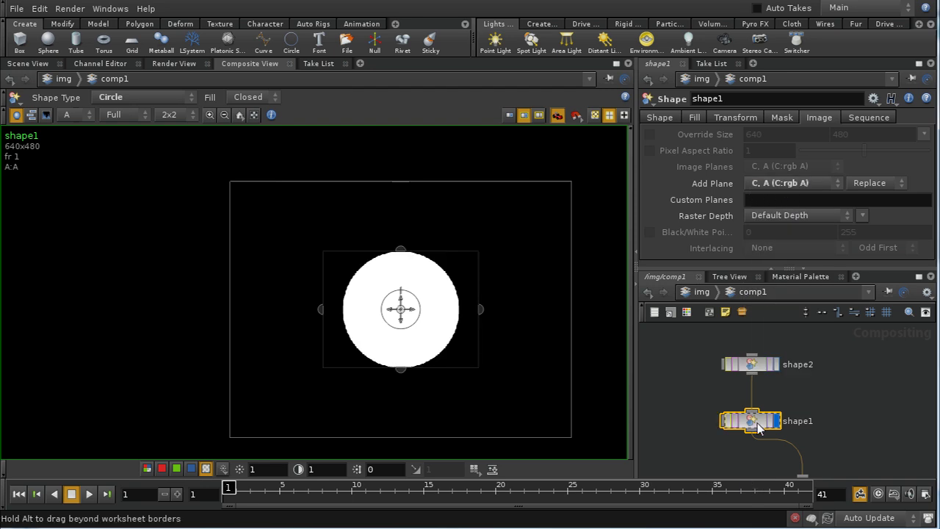
Switch the viewer's image plane for shape1 to C.
left_click(75, 115)
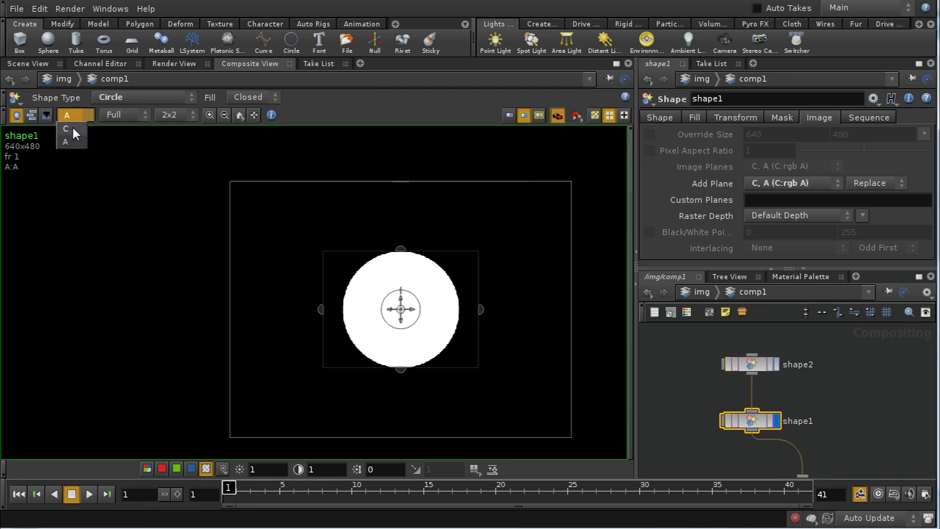
left_click(71, 128)
left_click(72, 116)
left_click(64, 129)
left_click(72, 116)
left_click(65, 129)
Try the Add operation for combining shape1's planes with its input, and replace it with Subtract.
left_click(883, 182)
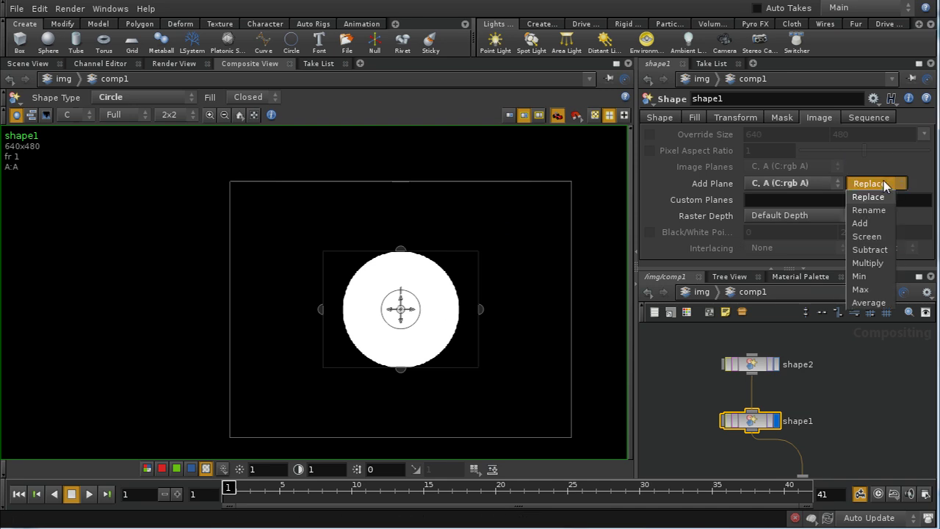
left_click(865, 222)
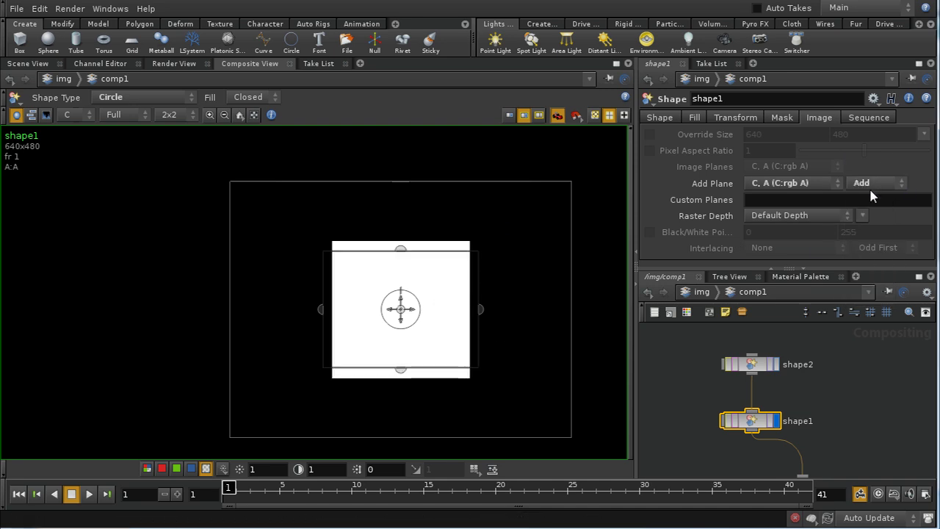
left_click(869, 187)
left_click(869, 249)
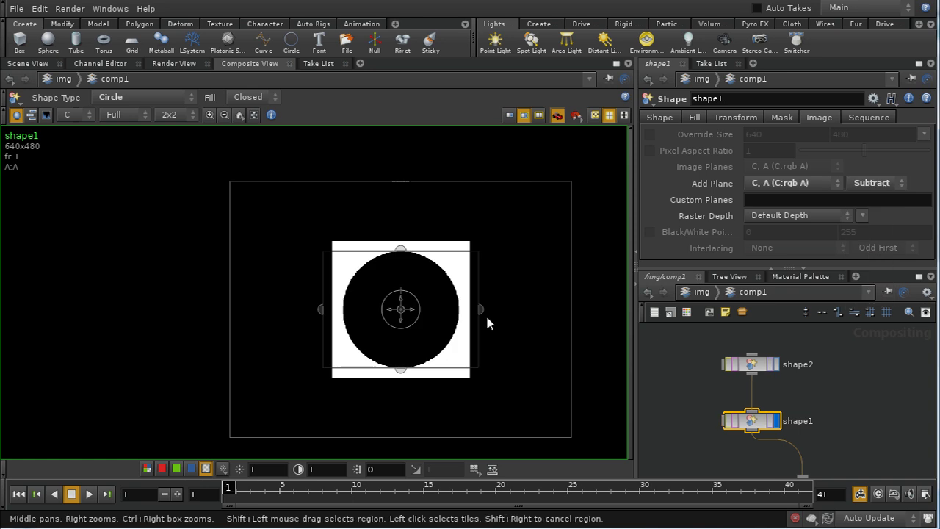
Try the Max and Average operations for combining shape1's planes with its input, and set the operation to Replace.
left_click(866, 185)
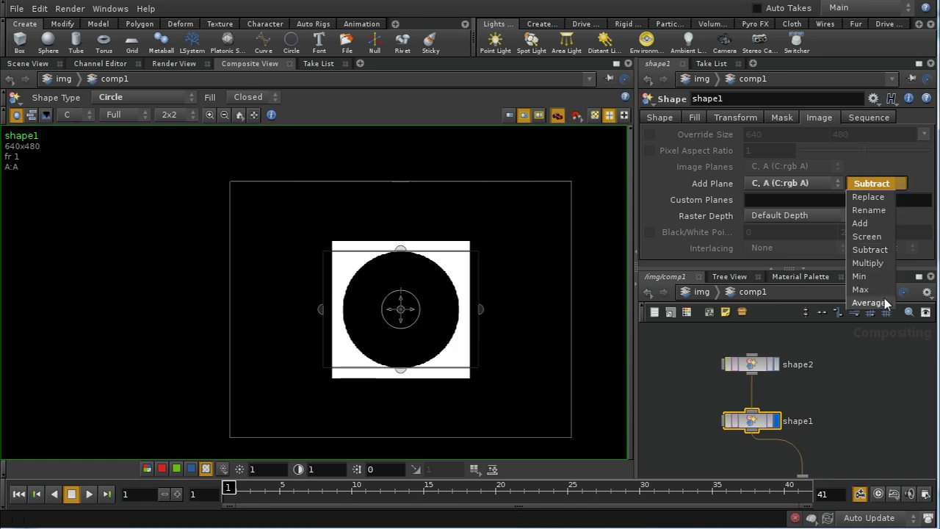
left_click(884, 292)
left_click(880, 185)
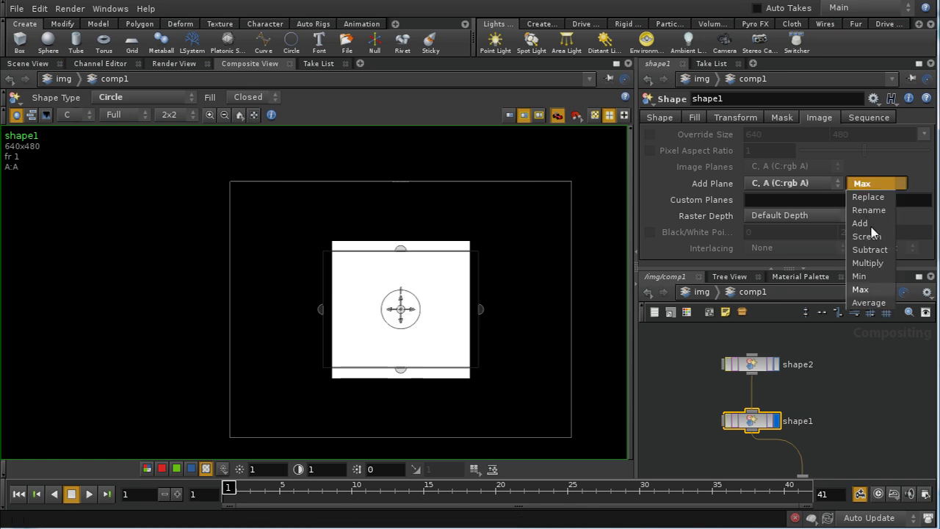
left_click(867, 305)
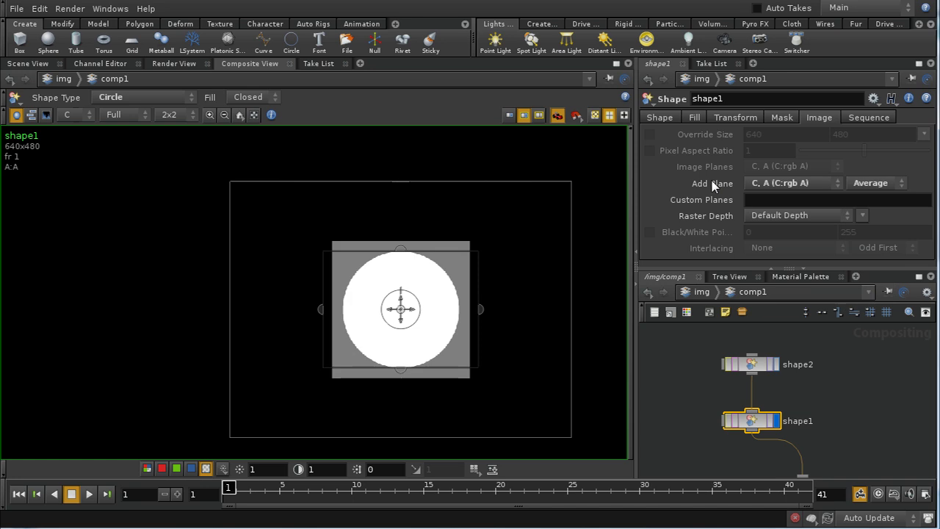
left_click(878, 188)
Try Add Plane M on shape1 and inspect the node's plane information, and set Add Plane to M (rgb).
left_click(806, 182)
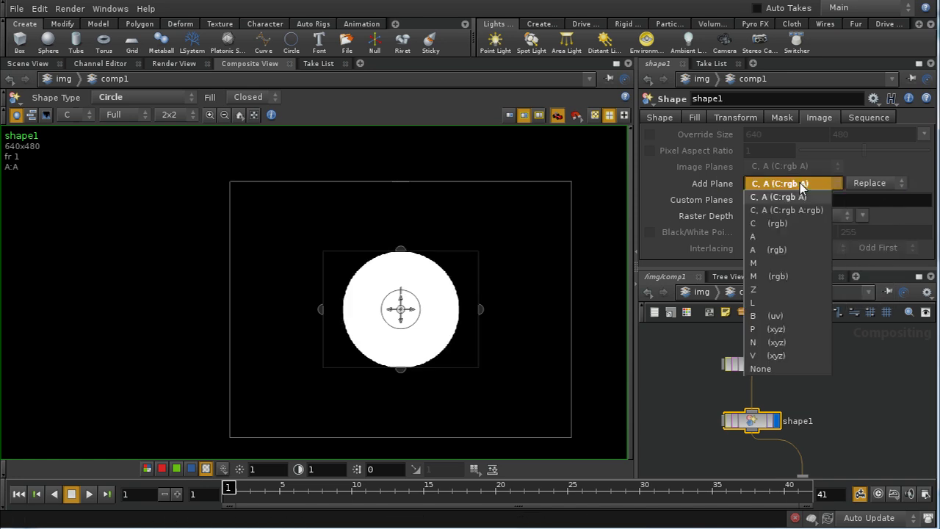
left_click(788, 266)
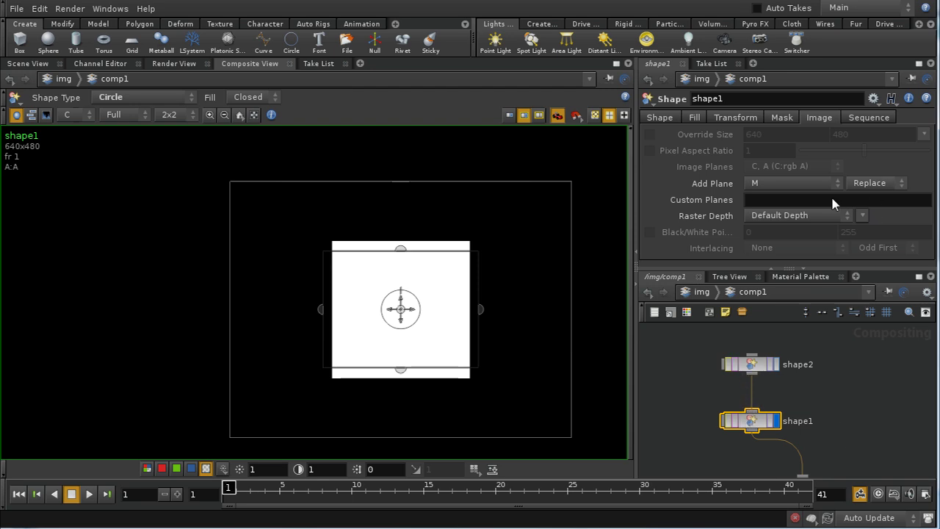
middle_click(751, 420)
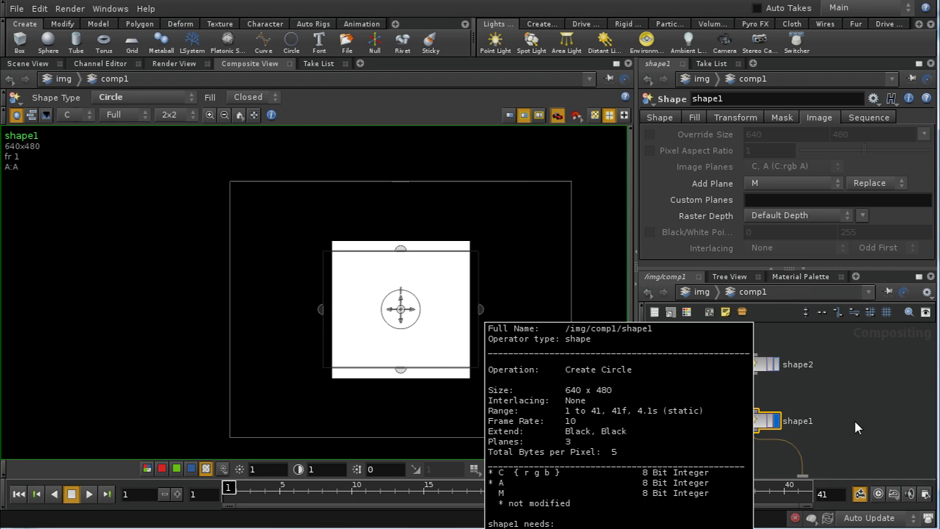
left_click(817, 183)
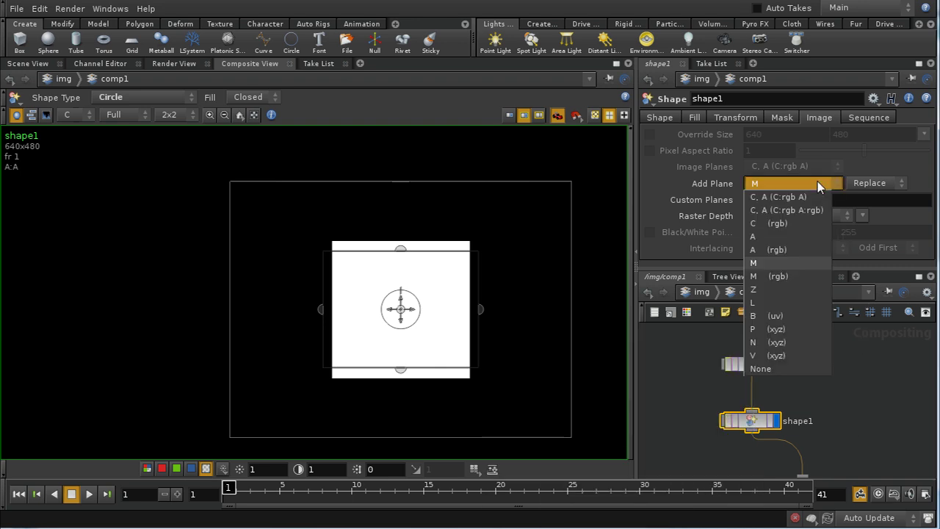
left_click(791, 275)
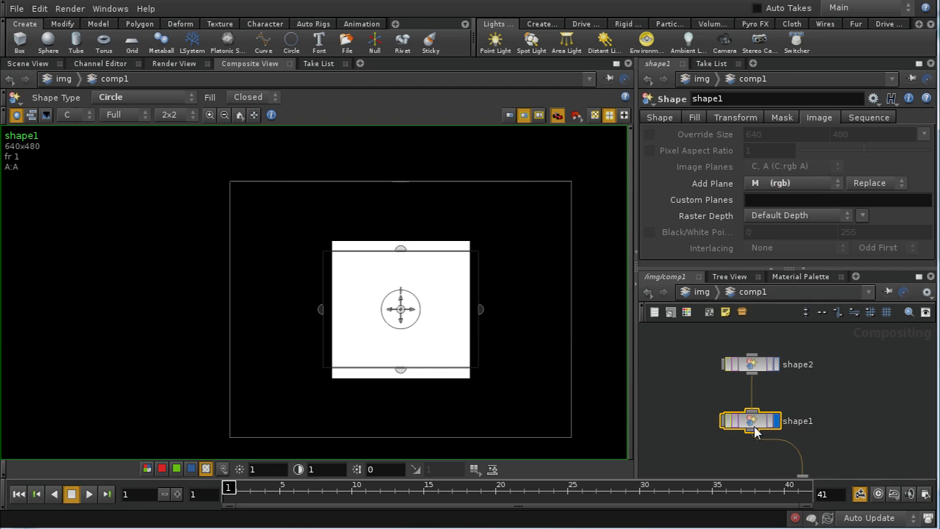
Display the blur1 node in the viewer and examine its C, A and M planes in full color.
left_click(795, 437)
left_click_drag(784, 429, 735, 435)
left_click(730, 424)
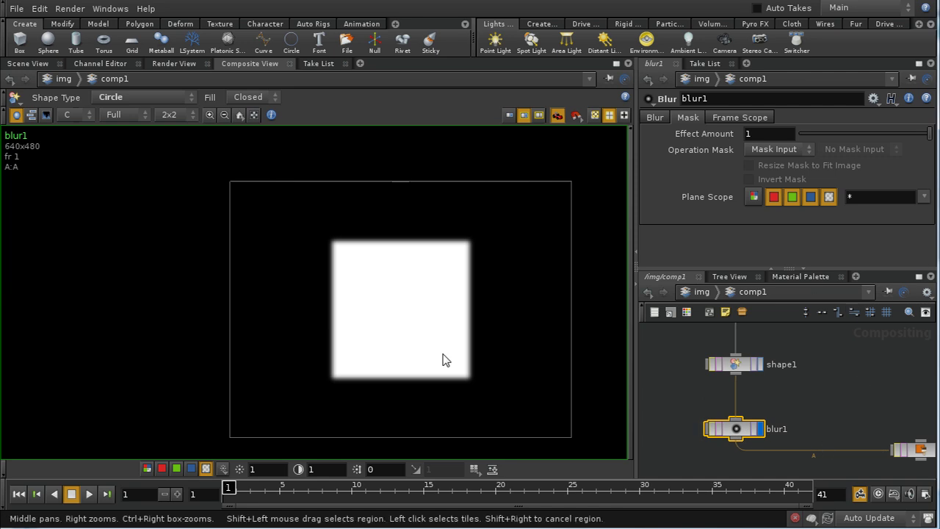
left_click(147, 468)
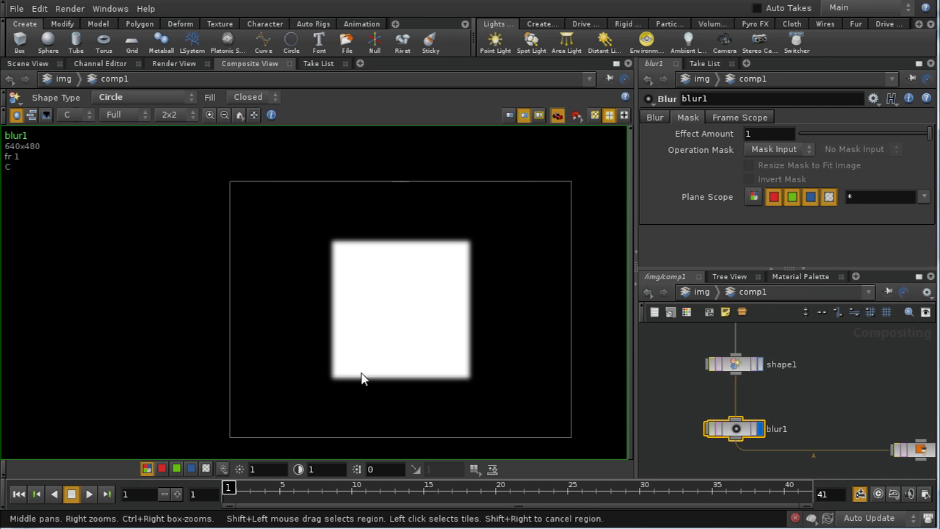
left_click(88, 115)
left_click(59, 152)
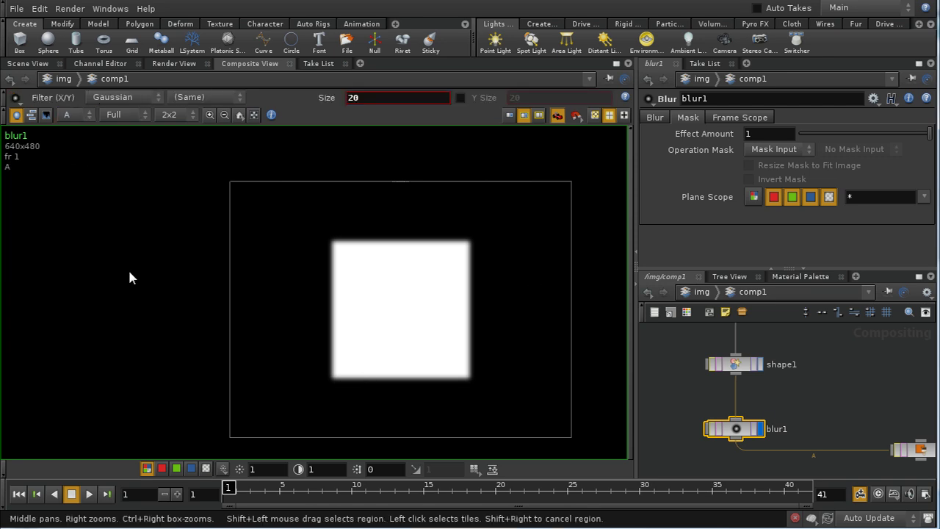
left_click(88, 115)
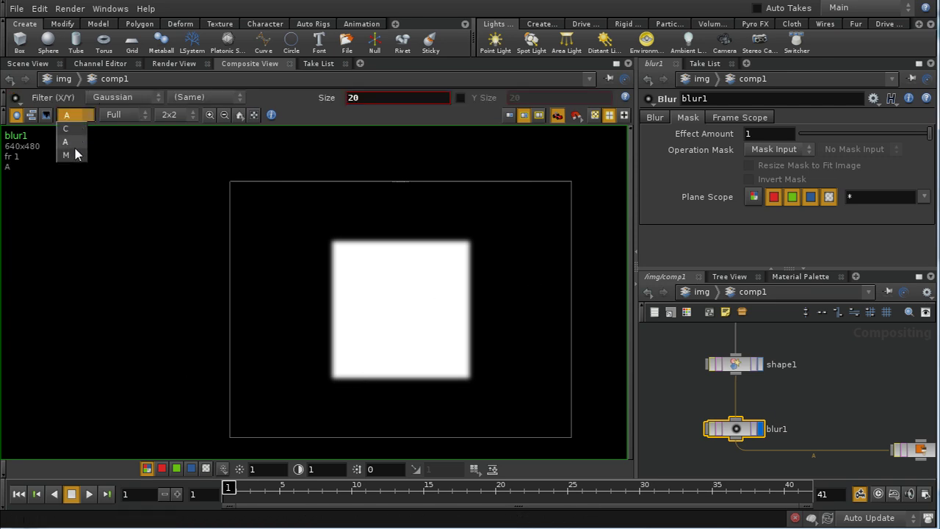
left_click(76, 156)
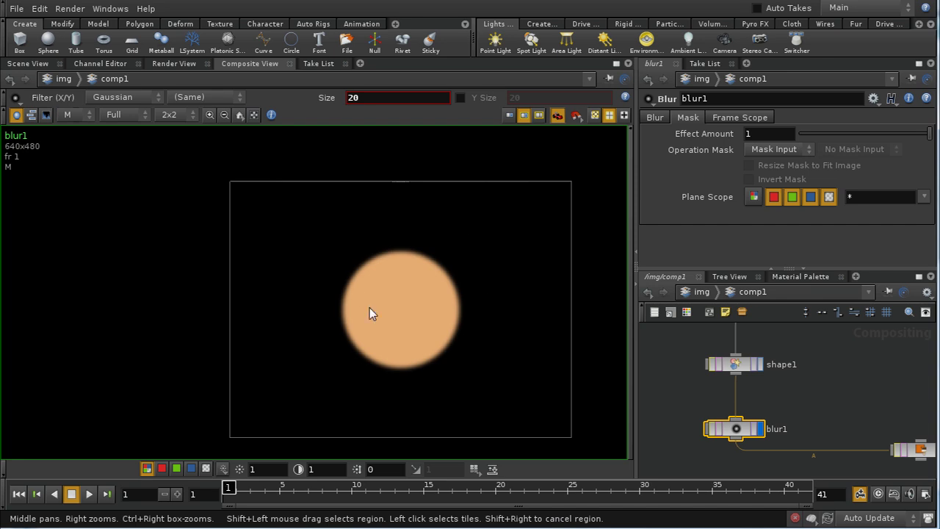
Exclude the M plane from blur1's Plane Scope, and check the blur on the C and A planes.
left_click(922, 197)
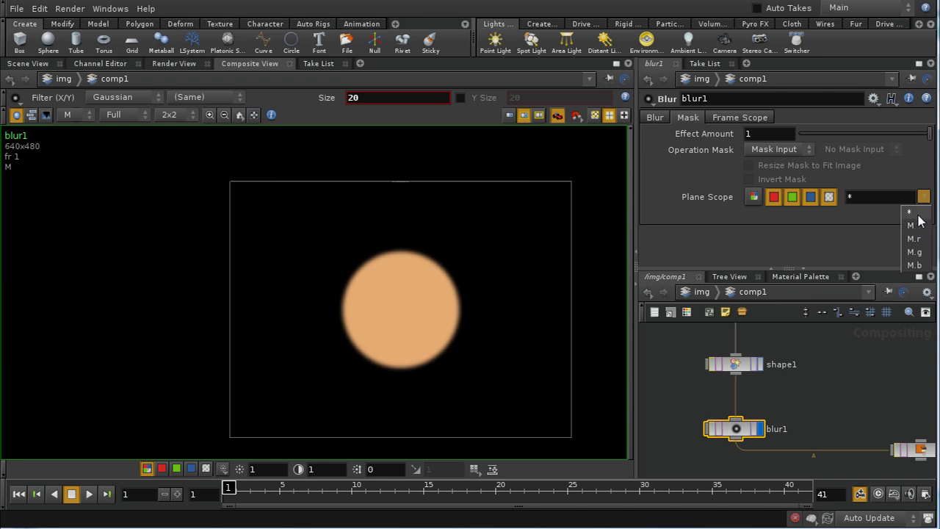
left_click(916, 226)
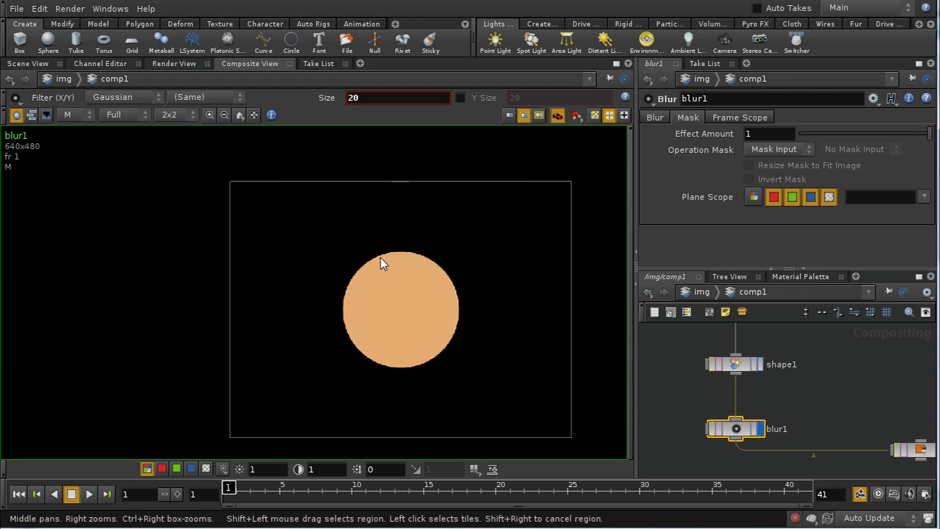
left_click(79, 115)
left_click(78, 128)
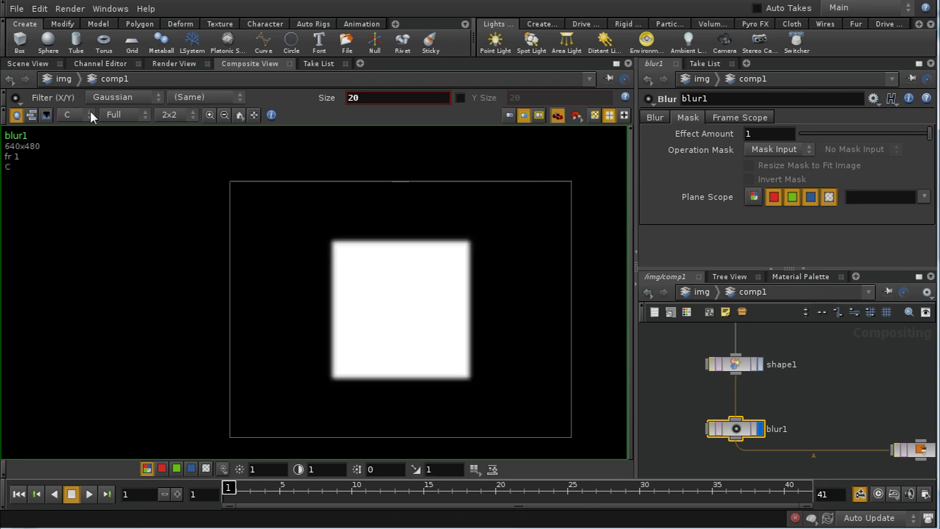
left_click(82, 115)
left_click(66, 142)
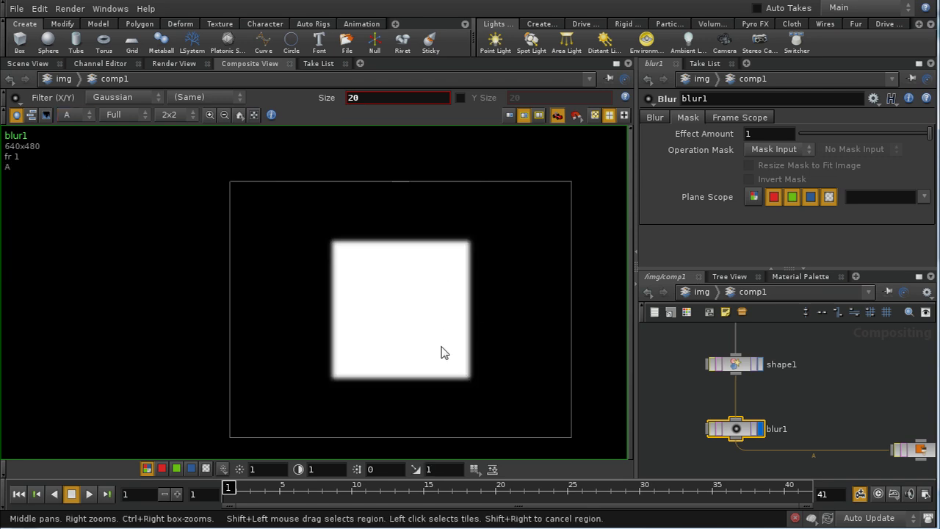
Display the color1 node and set its Mask Plane to M so the circle masks the color.
middle_click_drag(810, 420, 792, 379)
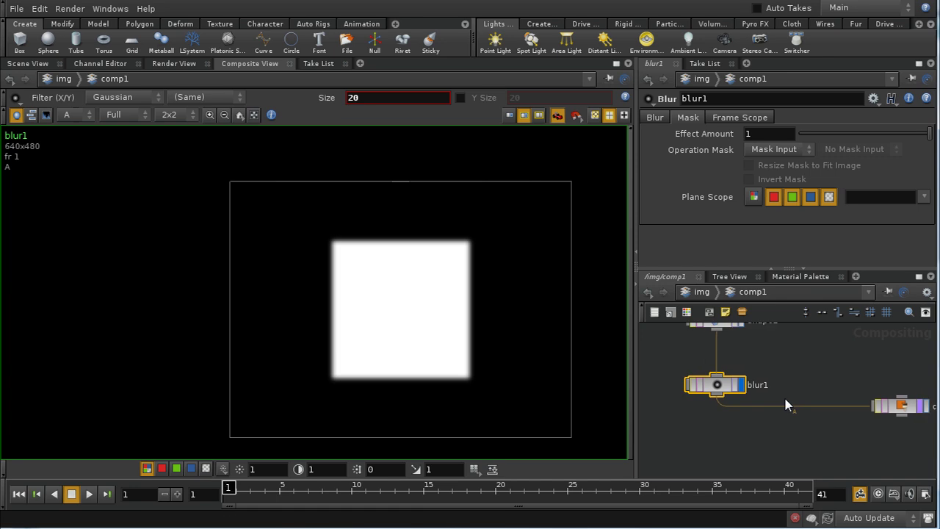
left_click(902, 408)
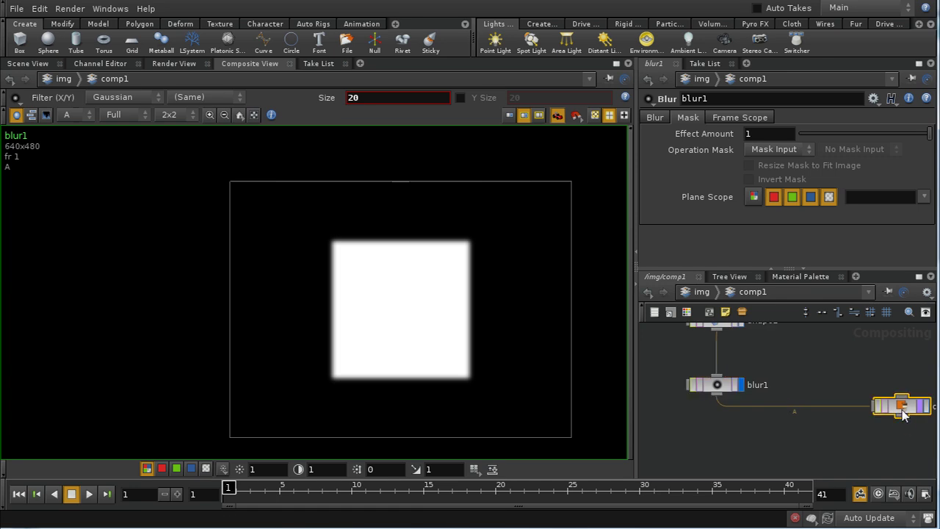
left_click(923, 408)
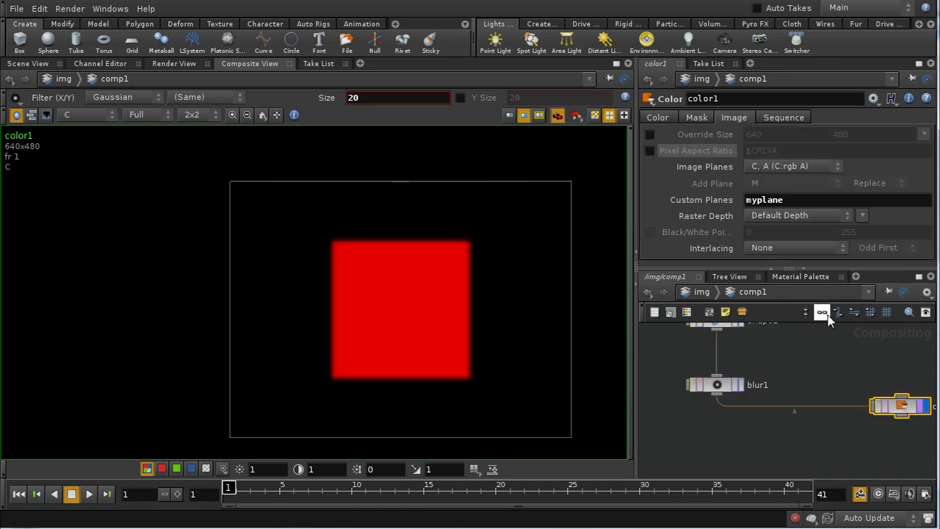
left_click(696, 117)
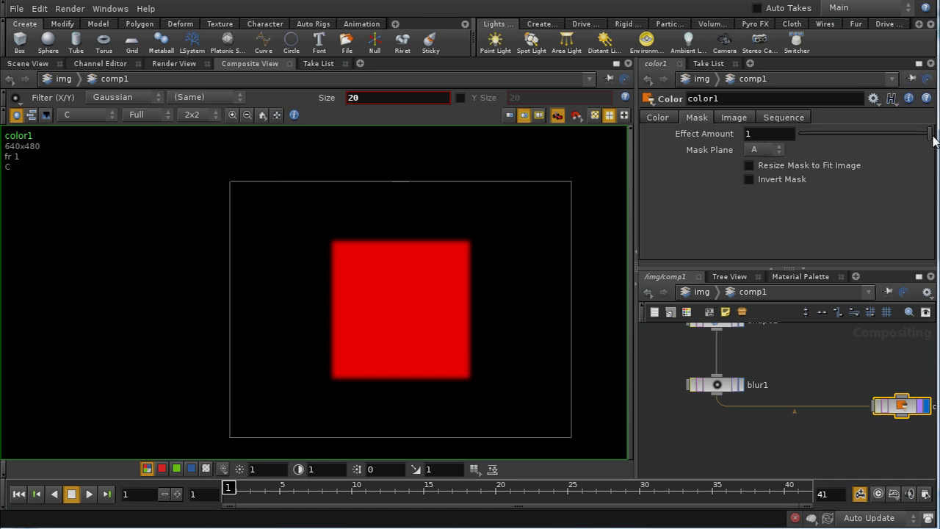
left_click(753, 149)
left_click(726, 161)
left_click(761, 149)
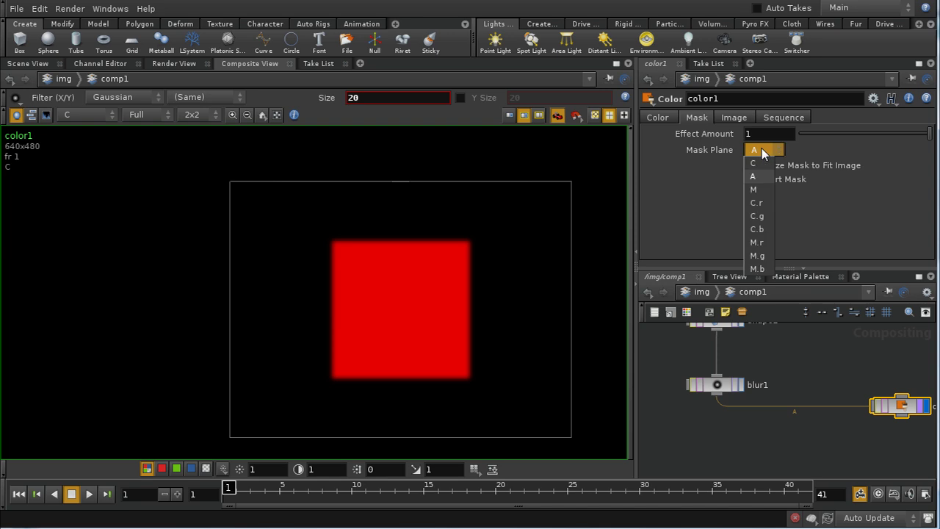
left_click(762, 190)
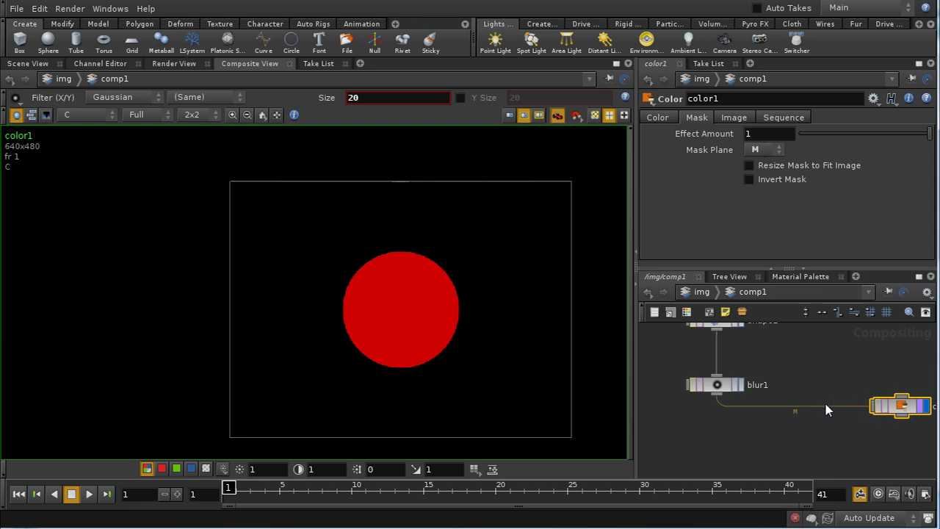
Try Invert Mask on color1 with the Effect Amount at 1, and turn the inversion off again.
left_click(751, 181)
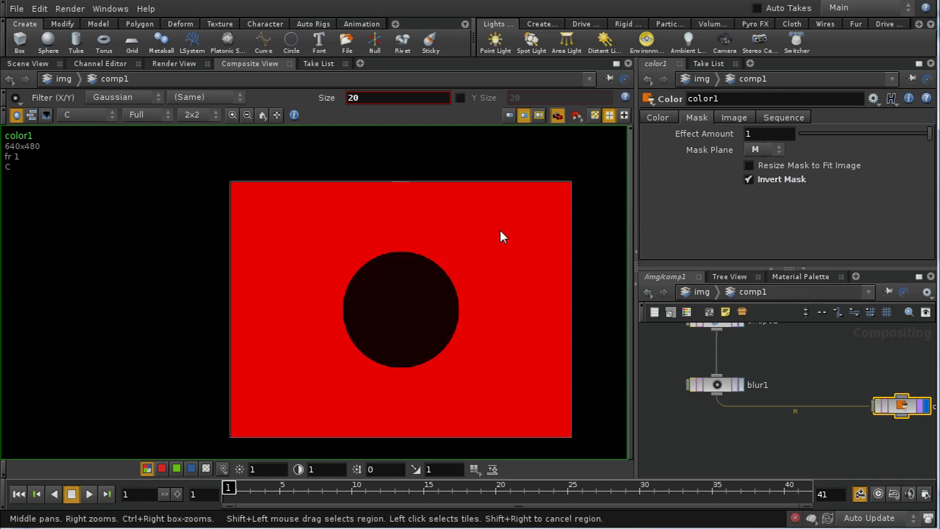
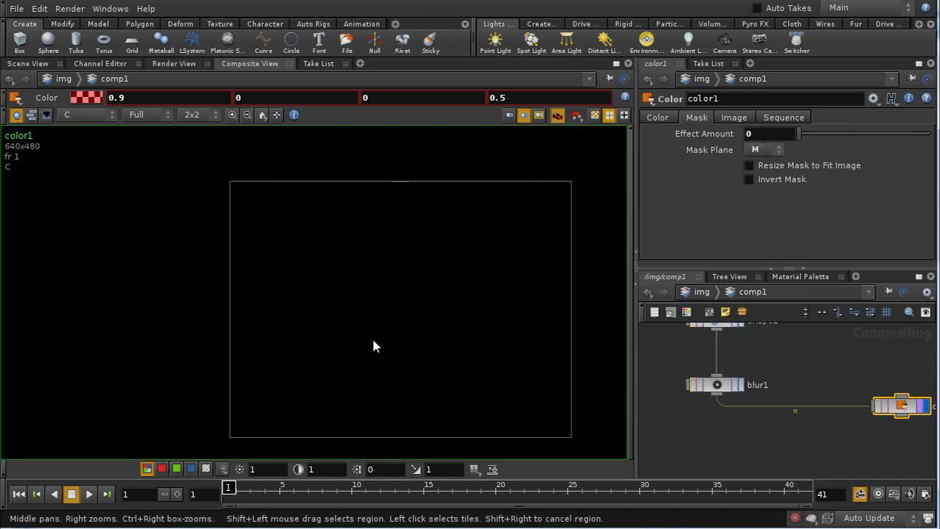
left_click(748, 179)
left_click_drag(800, 133, 937, 156)
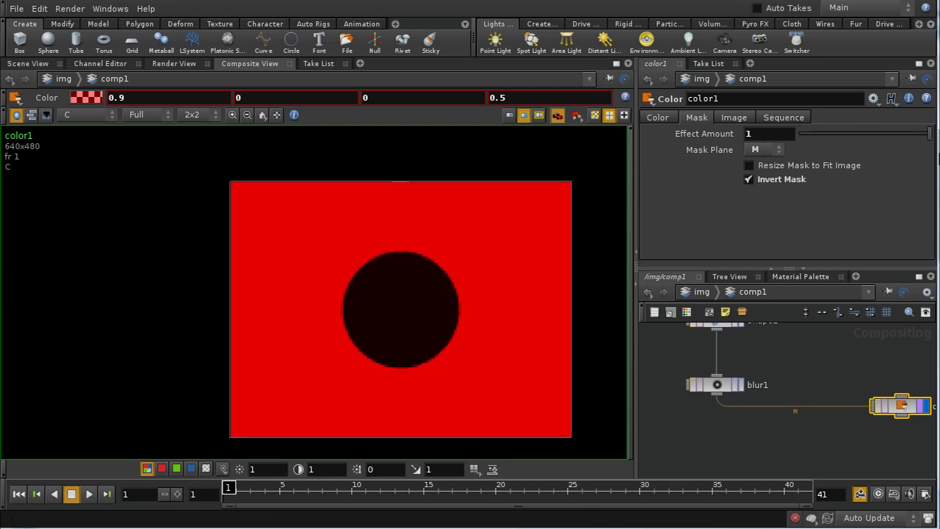
left_click(749, 179)
Delete all four nodes of the shape, blur and color chain from the comp1 network.
scroll(812, 411, "up", 5)
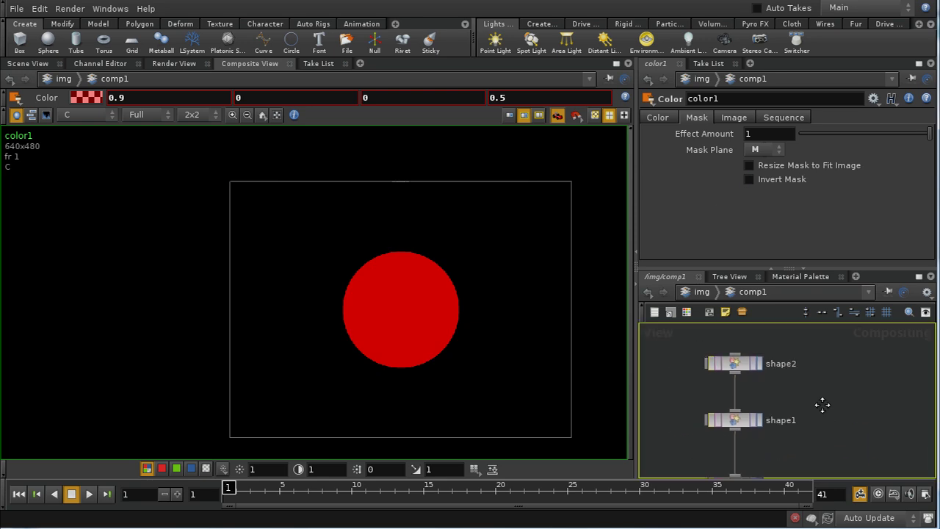
scroll(808, 412, "down", 5)
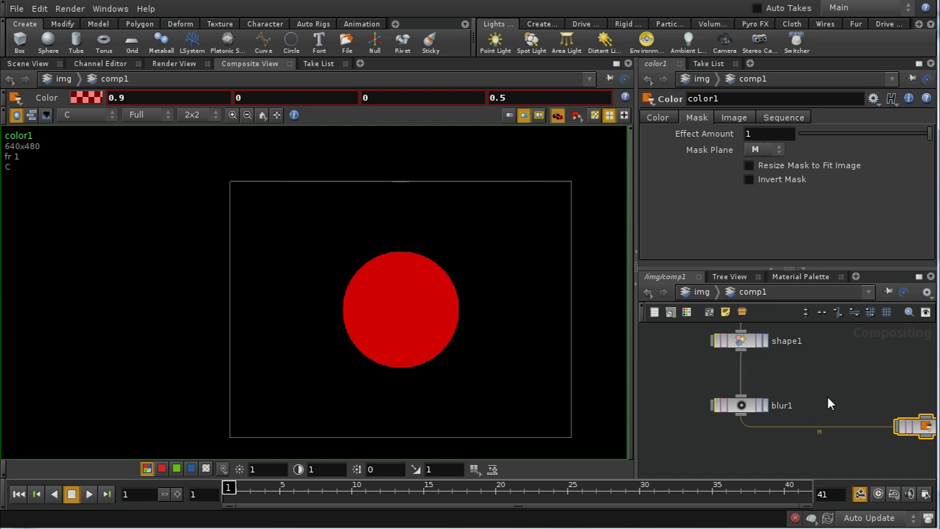
middle_click_drag(876, 441, 772, 421)
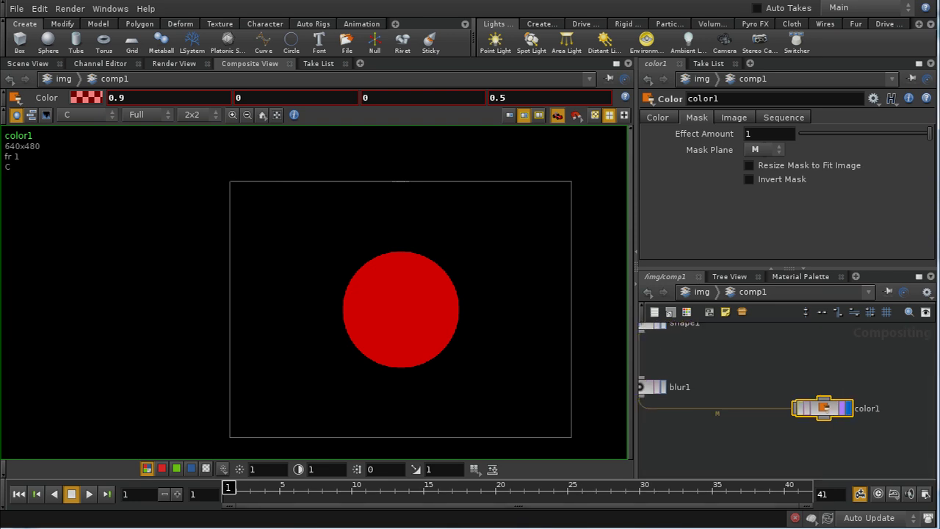
middle_click_drag(738, 373, 783, 391)
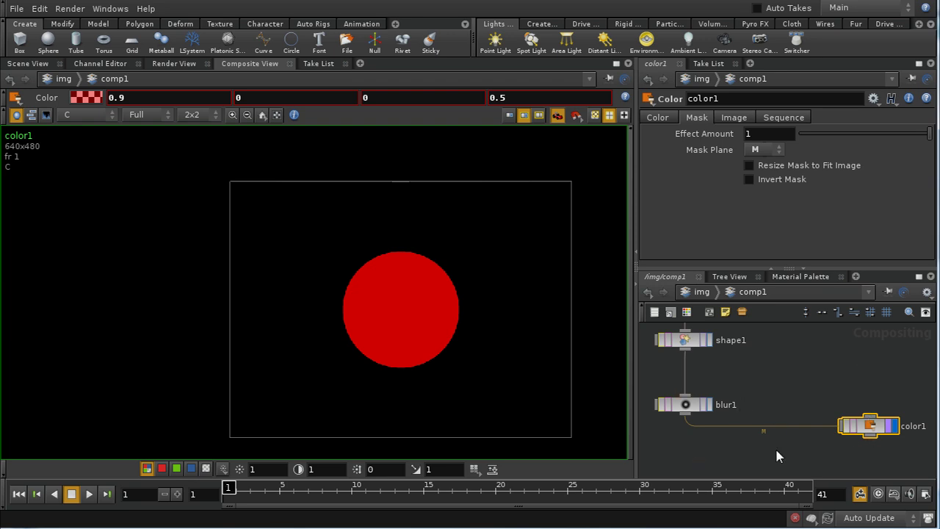
scroll(818, 420, "down", 3)
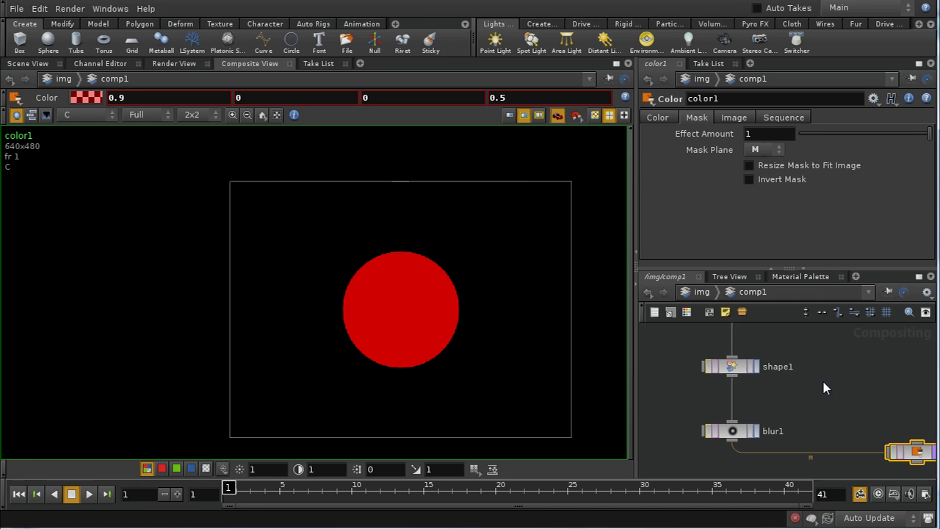
left_click_drag(855, 430, 891, 429)
key("Delete")
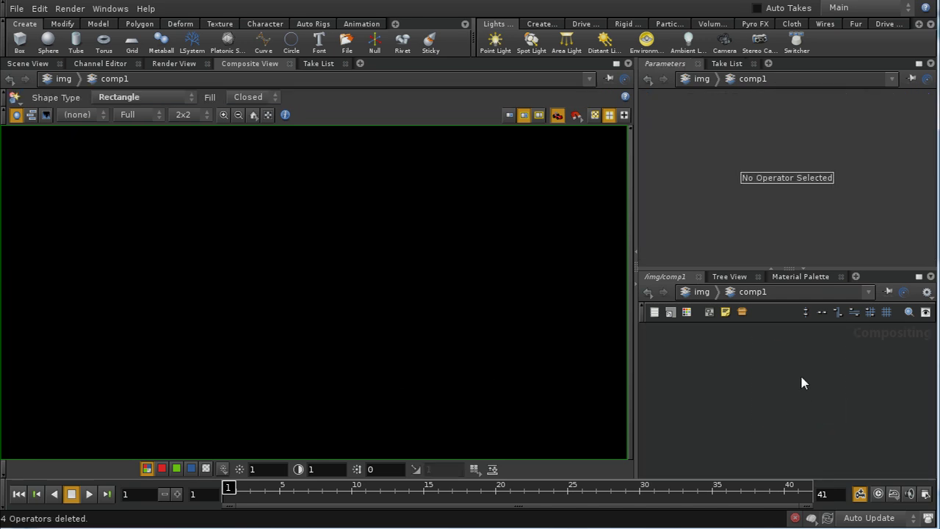
Add a File node to the empty comp1 network to load the default image.
key("Tab")
type("fi")
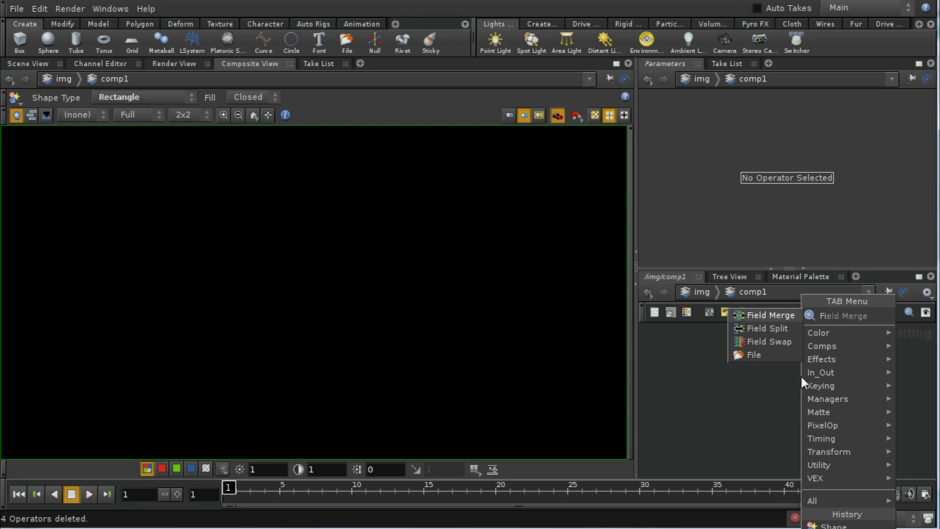
left_click(763, 355)
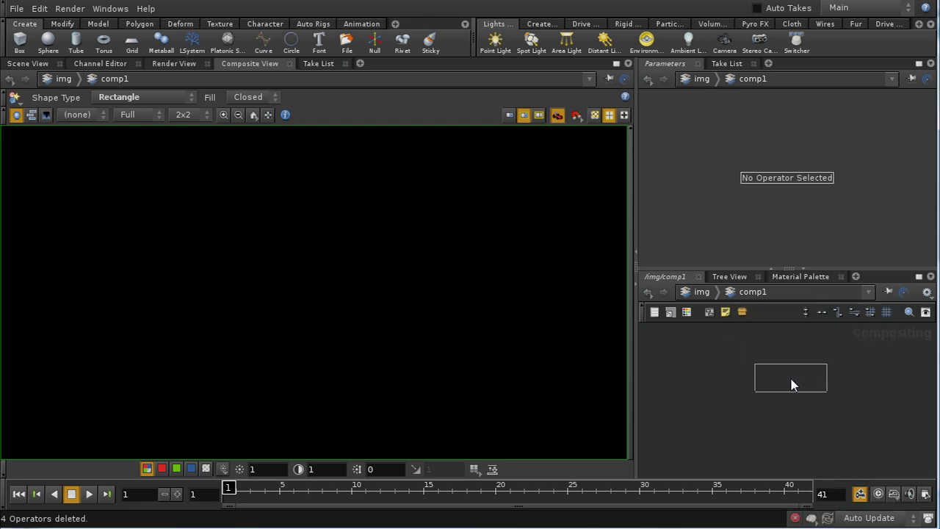
left_click(811, 404)
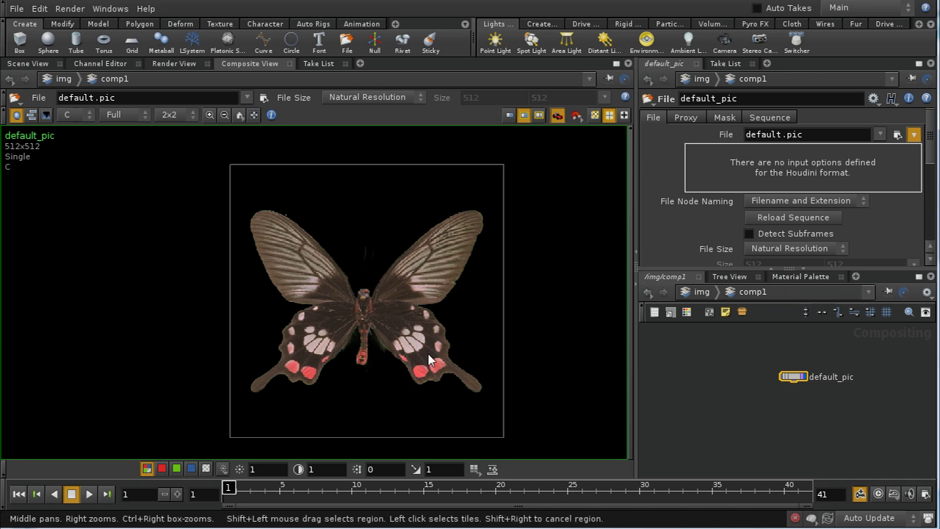
Load balloons_pink_sherbert.jpg from the $HIP folder into the File node and fit the whole image in the composite view.
left_click(898, 135)
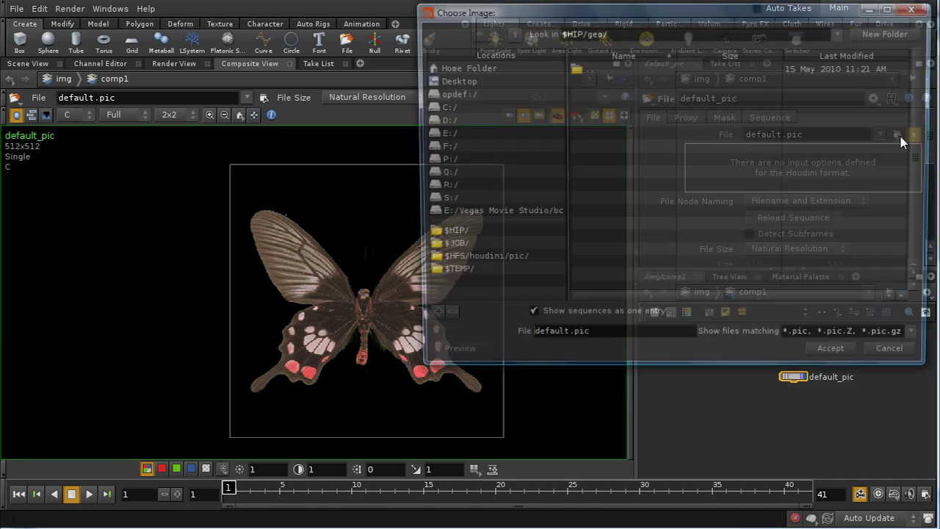
left_click(464, 234)
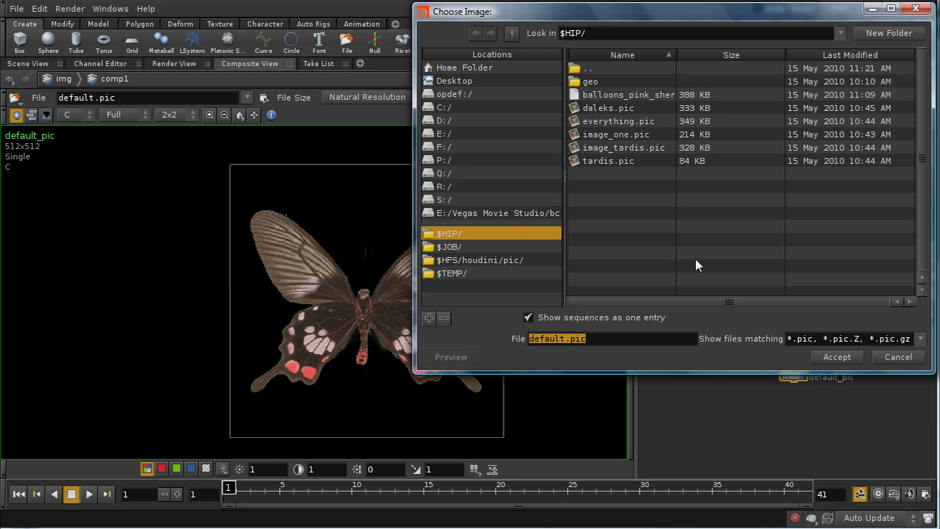
left_click(659, 96)
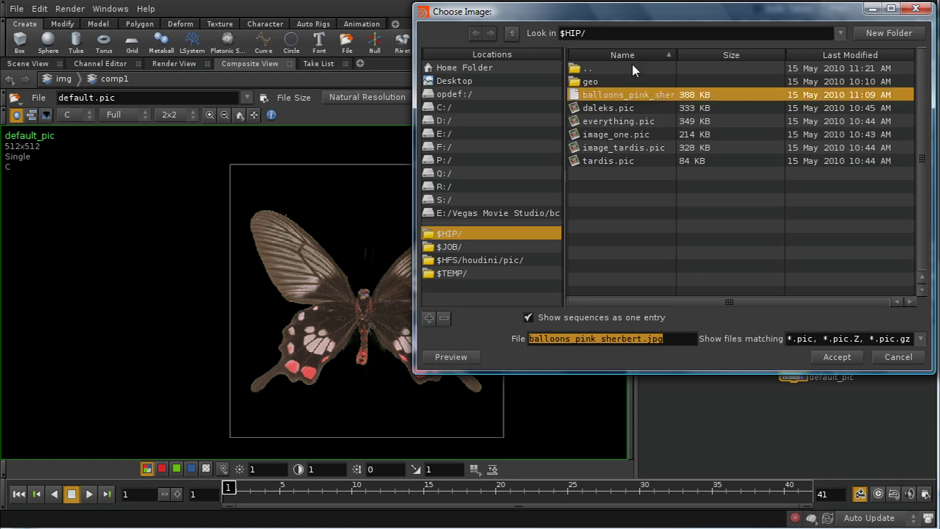
left_click(835, 357)
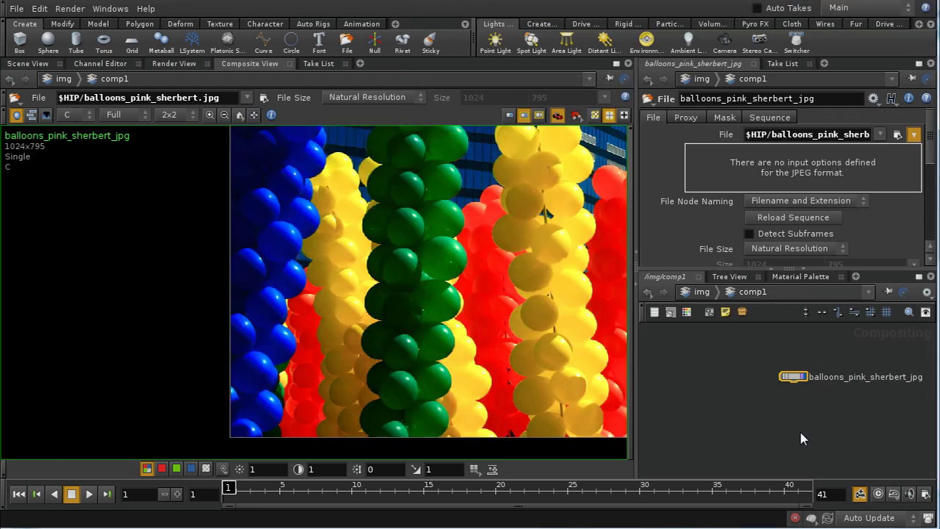
middle_click_drag(521, 197, 399, 259)
scroll(461, 216, "down", 2)
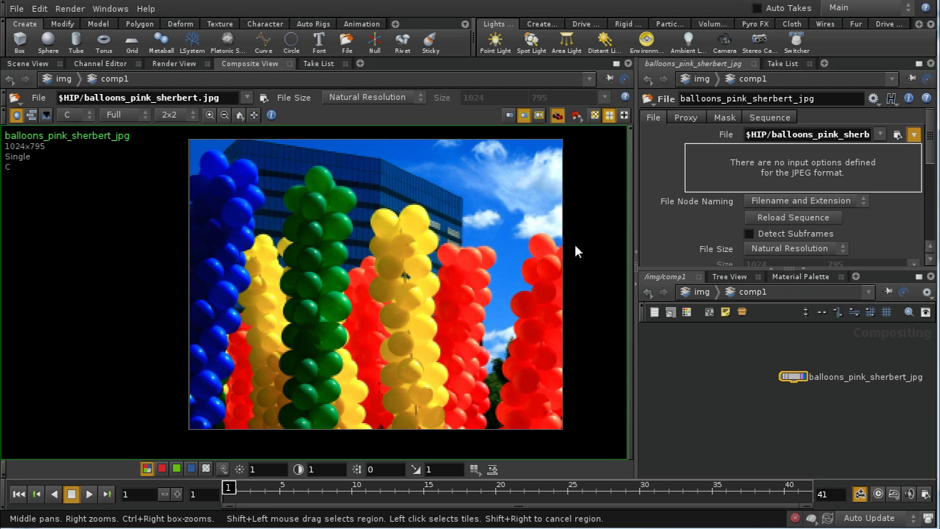
Connect a Contrast node below the balloons image node in comp1 and display its output.
scroll(786, 395, "up", 3)
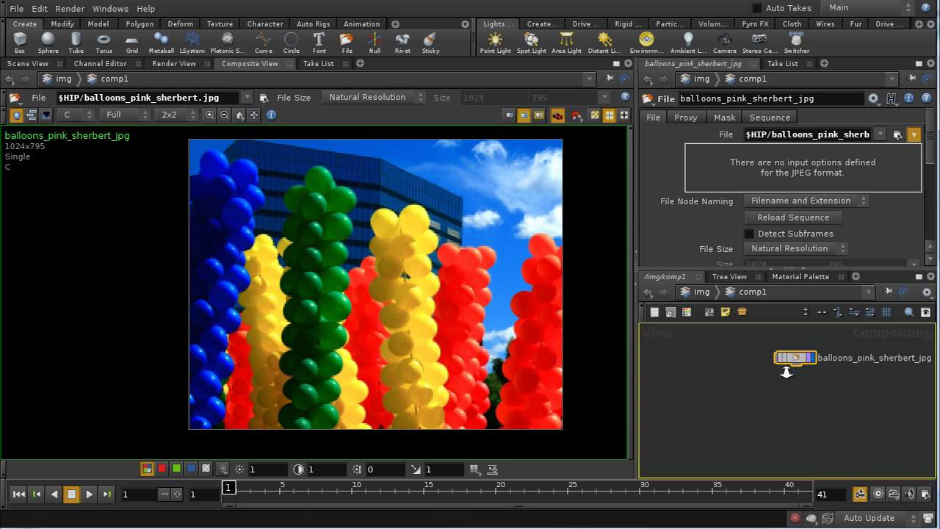
middle_click_drag(776, 383, 777, 418)
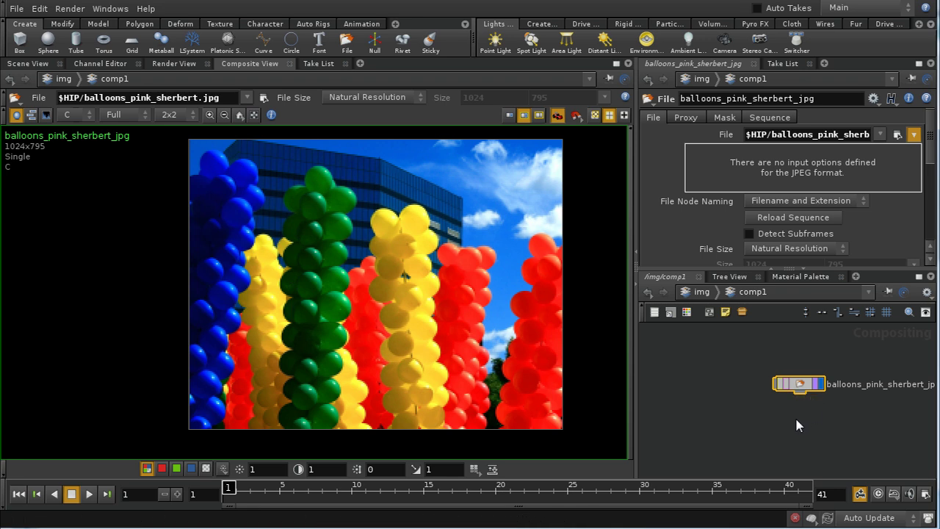
key("Tab")
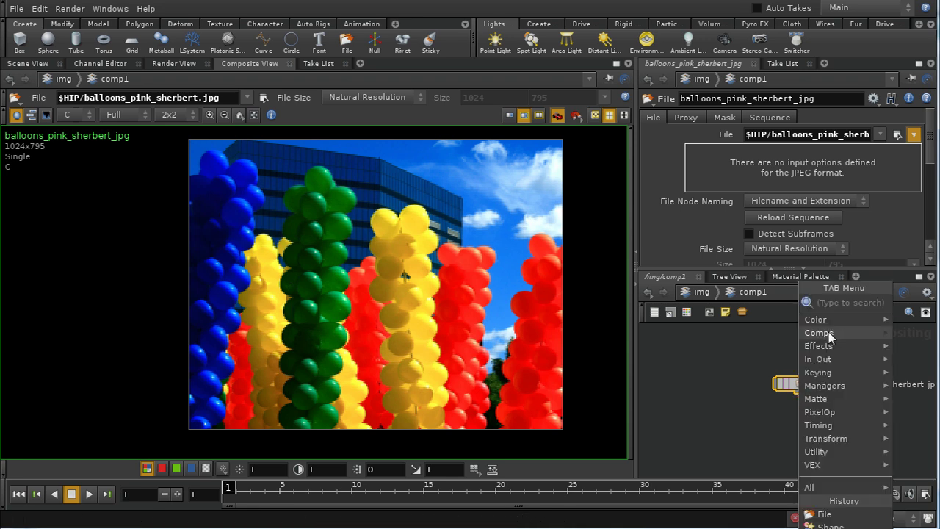
mouse_move(827, 323)
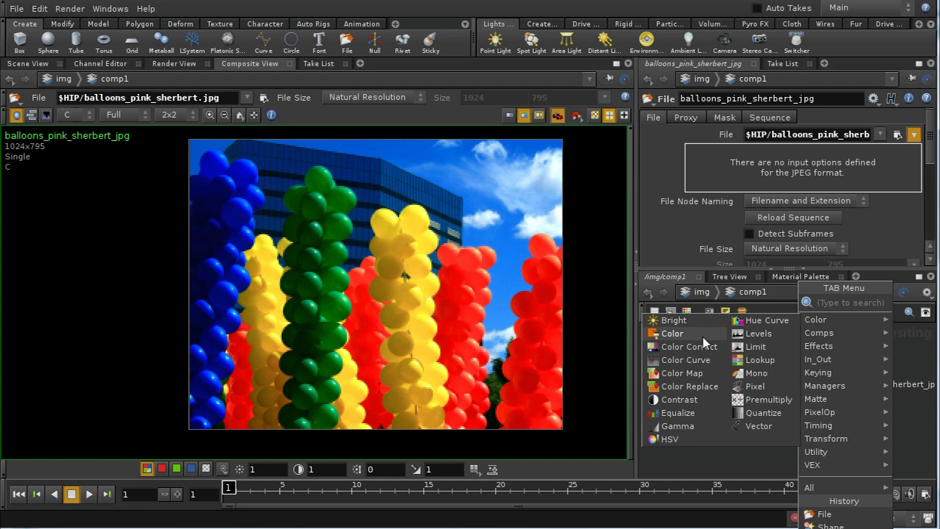
left_click(709, 402)
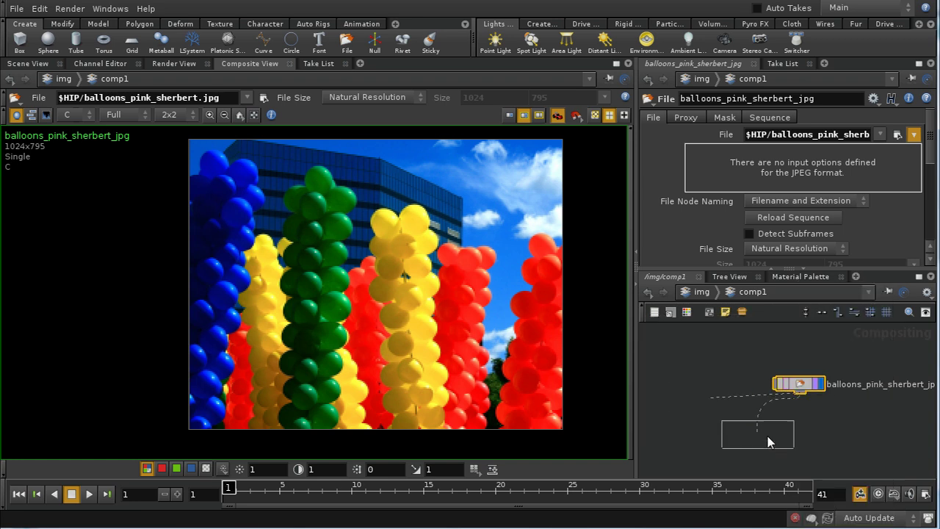
left_click(818, 436)
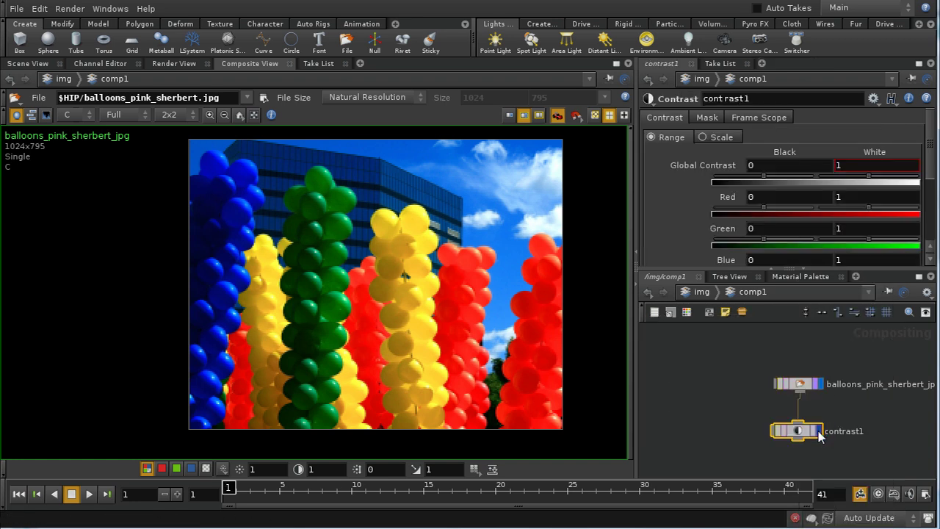
left_click_drag(820, 436, 822, 429)
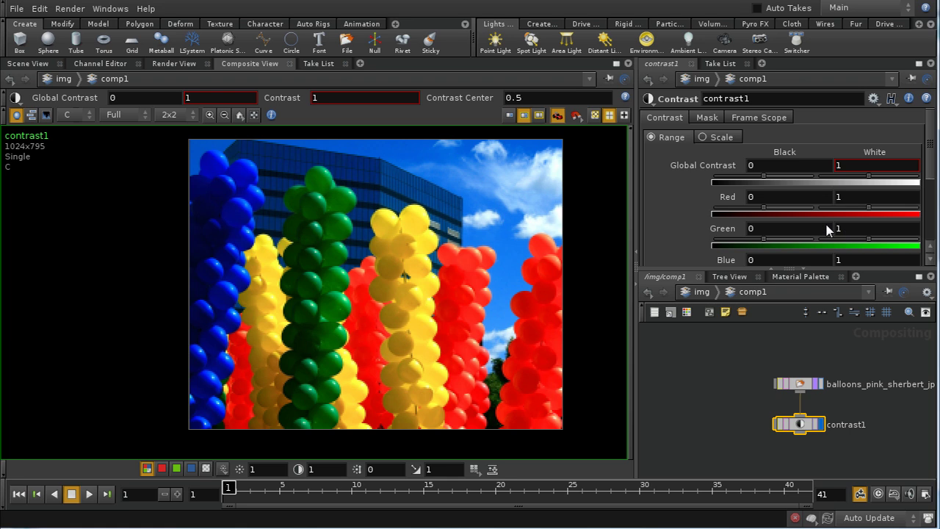
On contrast1, set the Red range to -0.39 and 1.2, the Green range to -0.3 and 1.4, and the Global Contrast black to -0.25.
left_click_drag(763, 211, 781, 219)
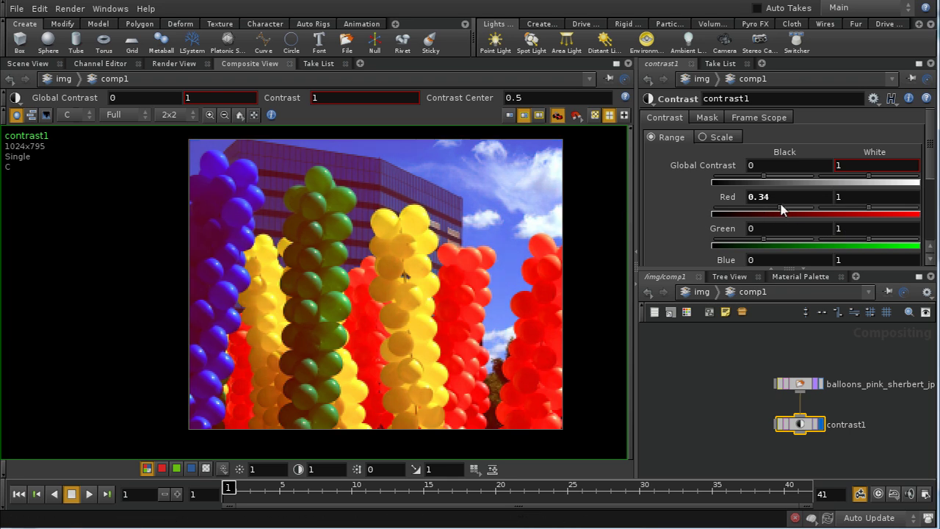
left_click(765, 196)
left_click_drag(780, 213, 745, 211)
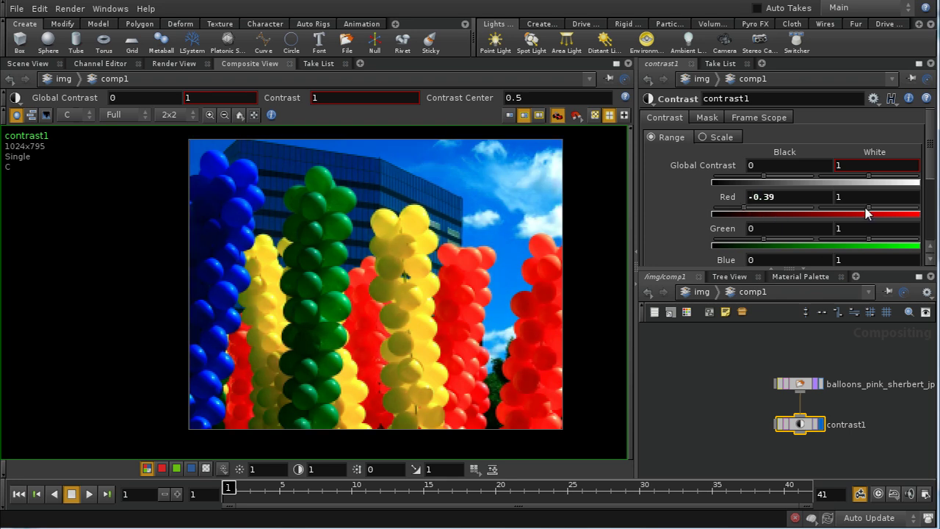
left_click_drag(869, 210, 881, 247)
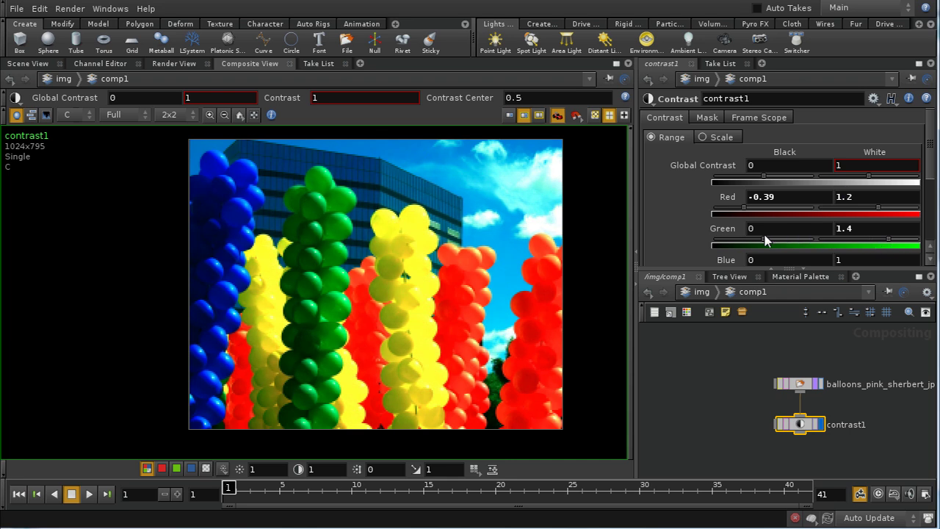
left_click_drag(761, 243, 748, 246)
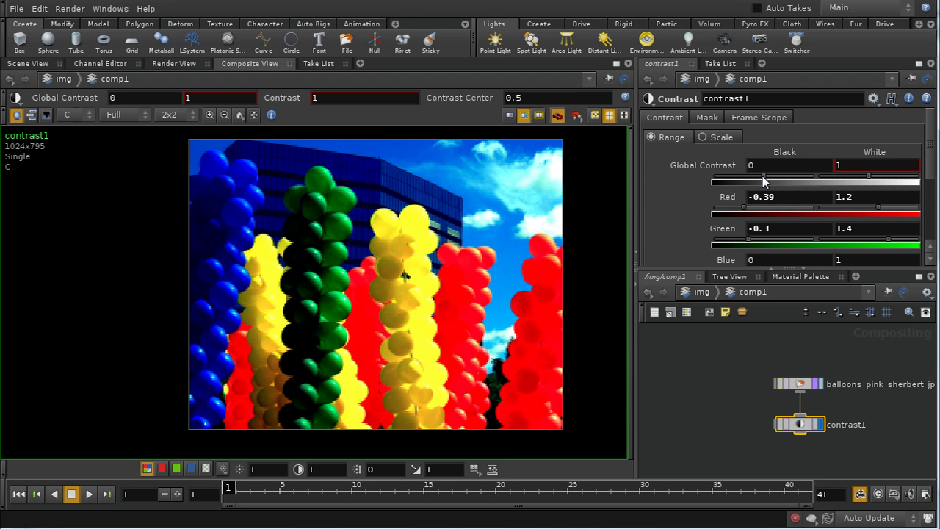
mouse_move(763, 181)
left_mouse_down()
mouse_move(791, 183)
mouse_move(751, 191)
left_mouse_up()
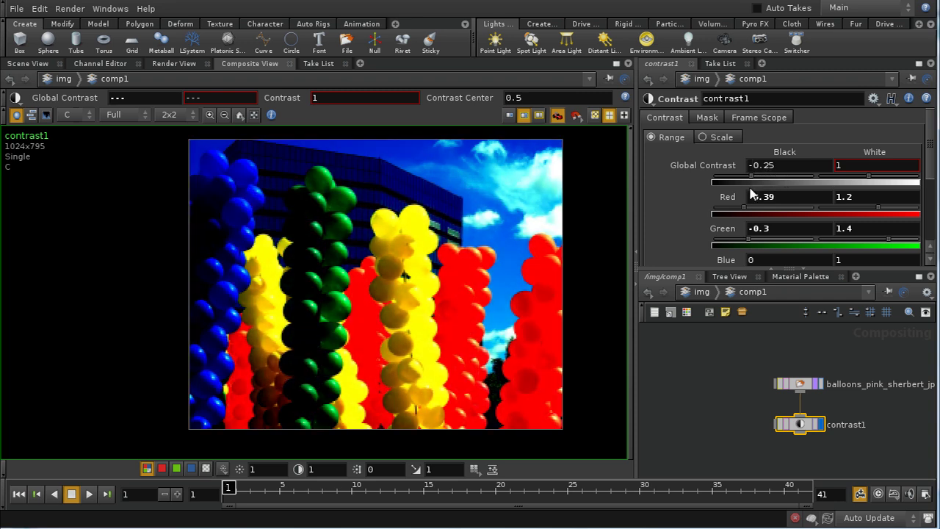
Replace the contrast1 node with a Color Correct node connected below the balloons image node and display its output.
left_click(759, 415)
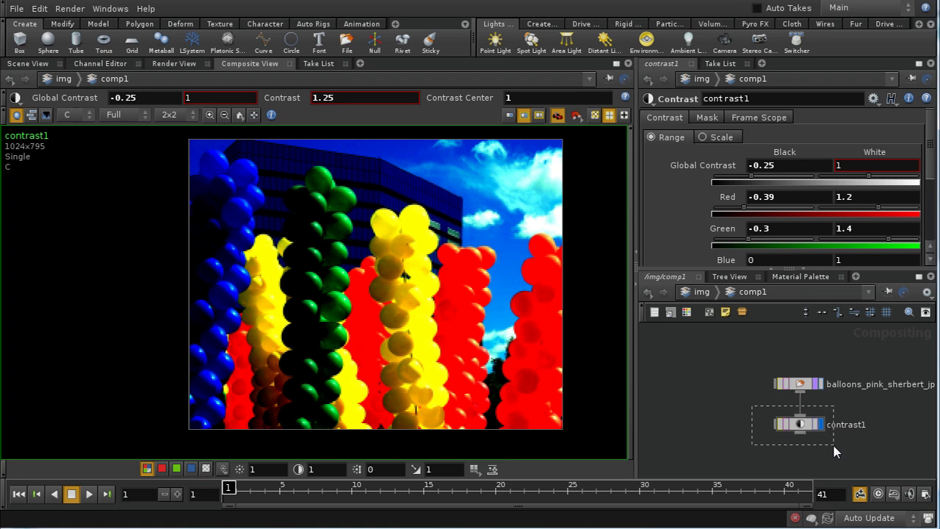
key("Delete")
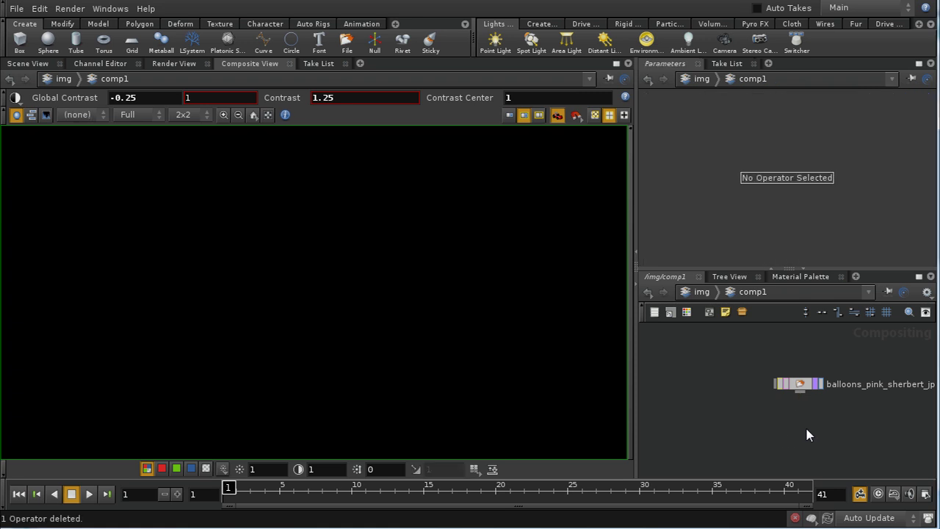
key("Tab")
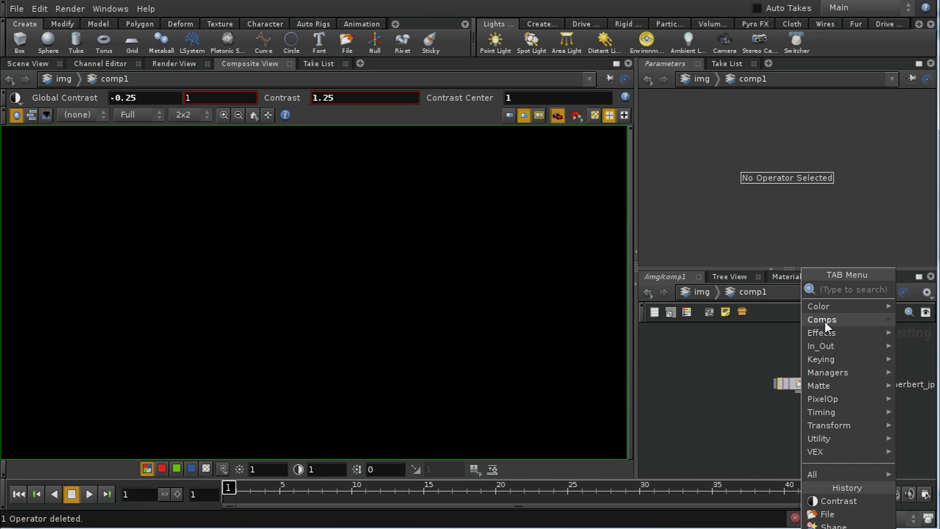
mouse_move(816, 306)
left_click(709, 336)
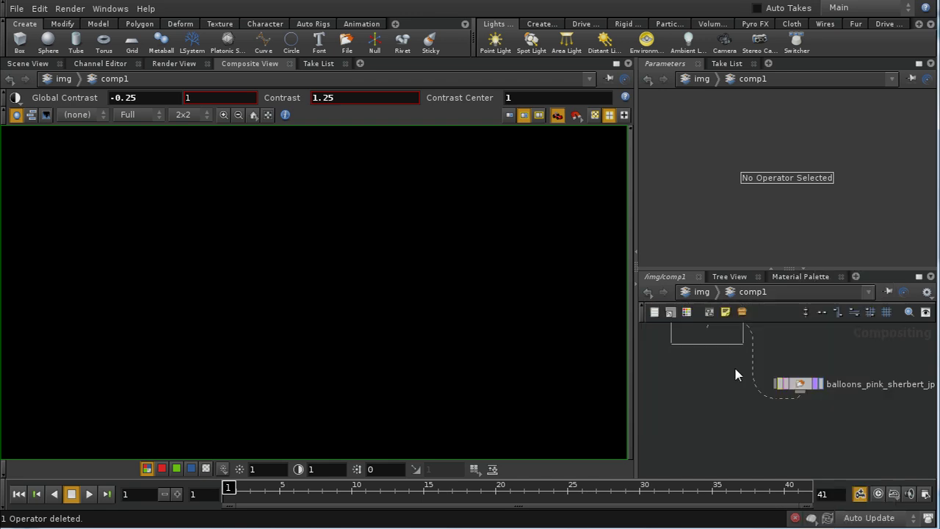
left_click(801, 420)
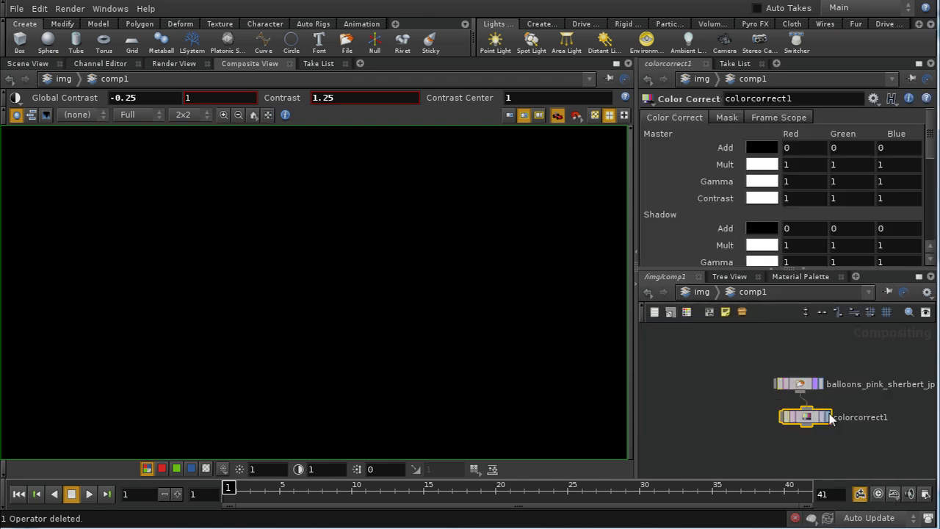
left_click(827, 417)
left_click_drag(815, 418, 808, 425)
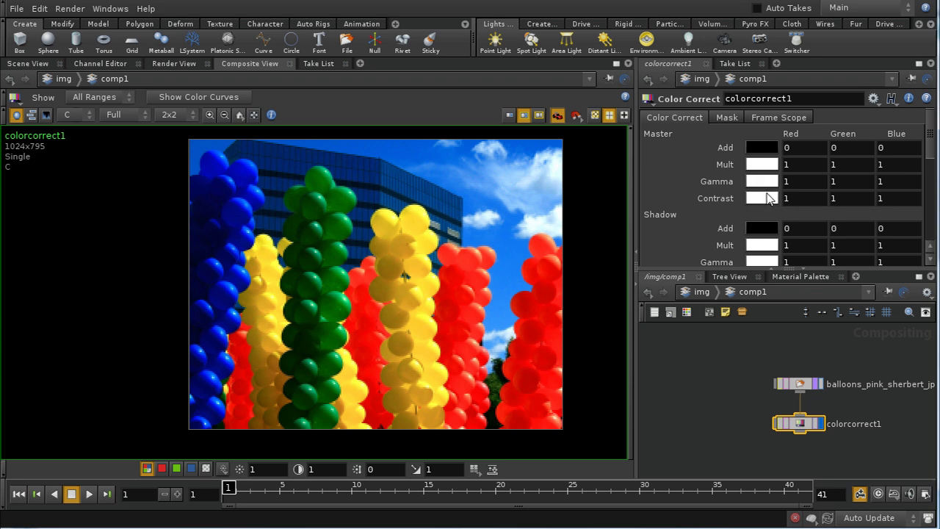
Try a red Master Mult of 0.9, 0, 0 on colorcorrect1, and revert the parameter to its defaults.
left_click(762, 165)
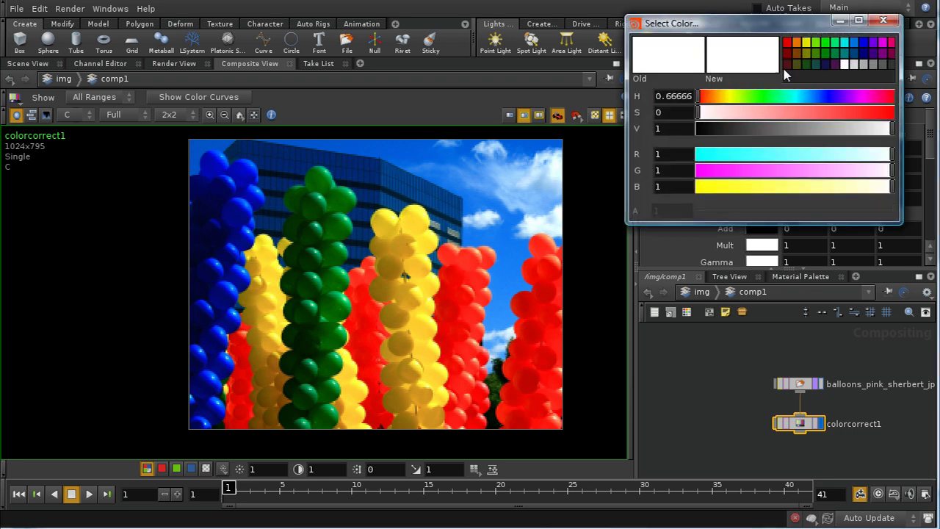
left_click(786, 44)
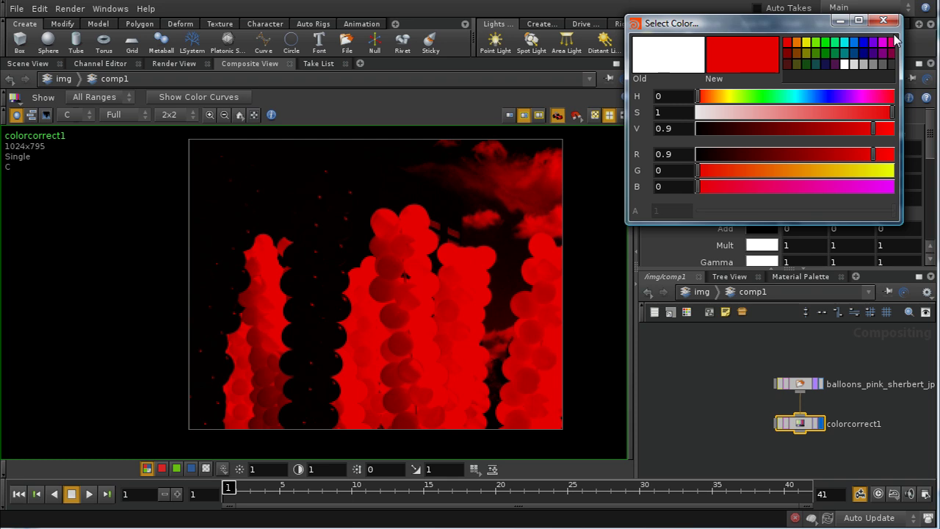
left_click(891, 23)
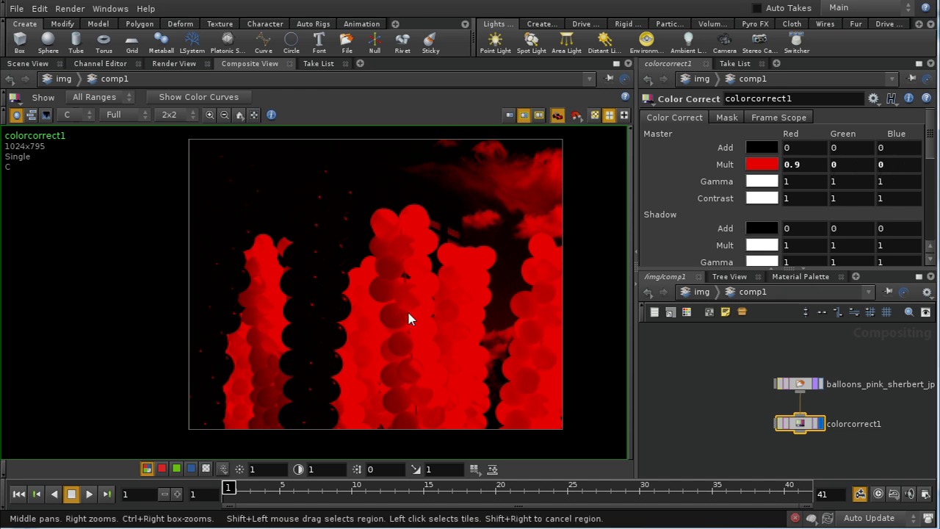
right_click(727, 165)
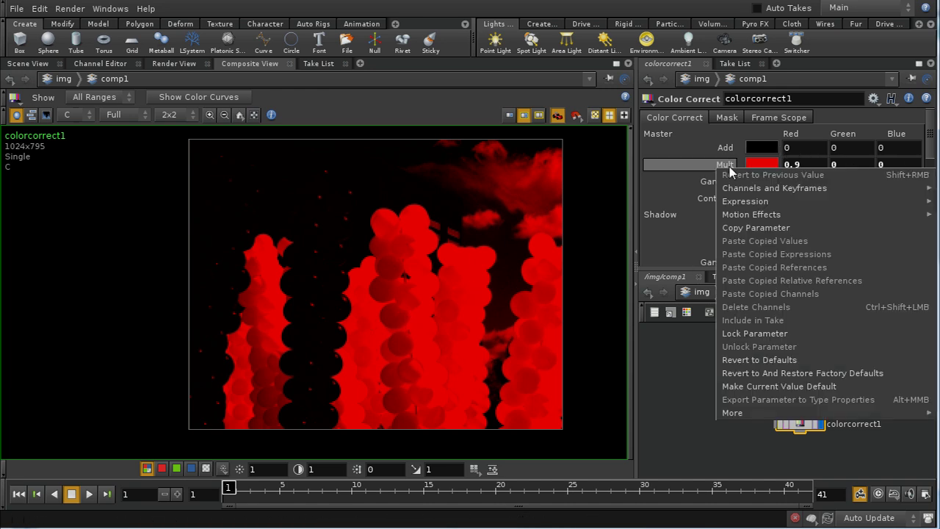
left_click(756, 360)
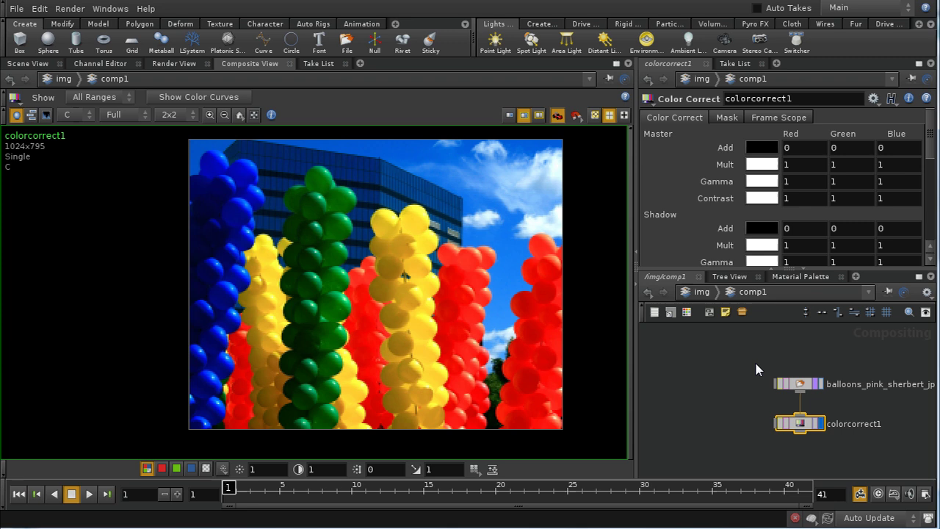
Try a Master Add of 0.151 on all three channels of colorcorrect1, and revert it to its defaults.
left_click(762, 148)
left_click_drag(758, 129, 727, 130)
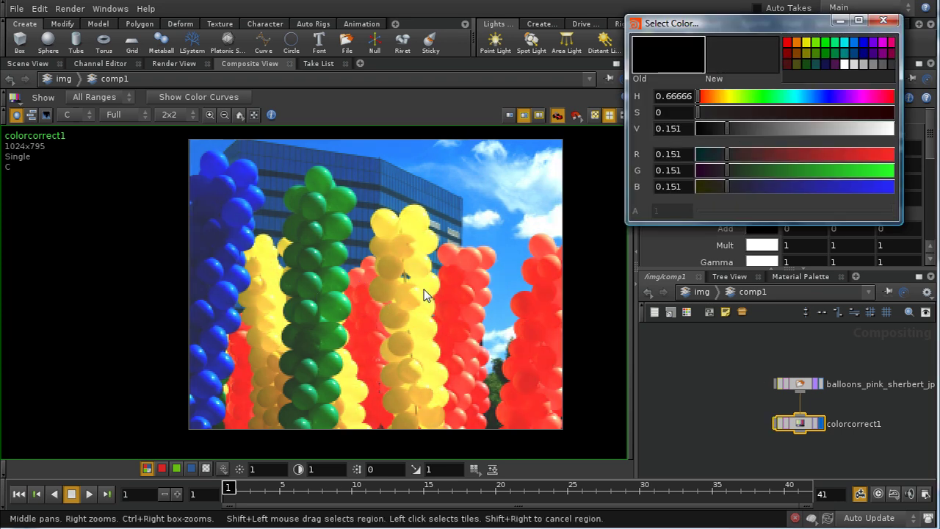
left_click(883, 20)
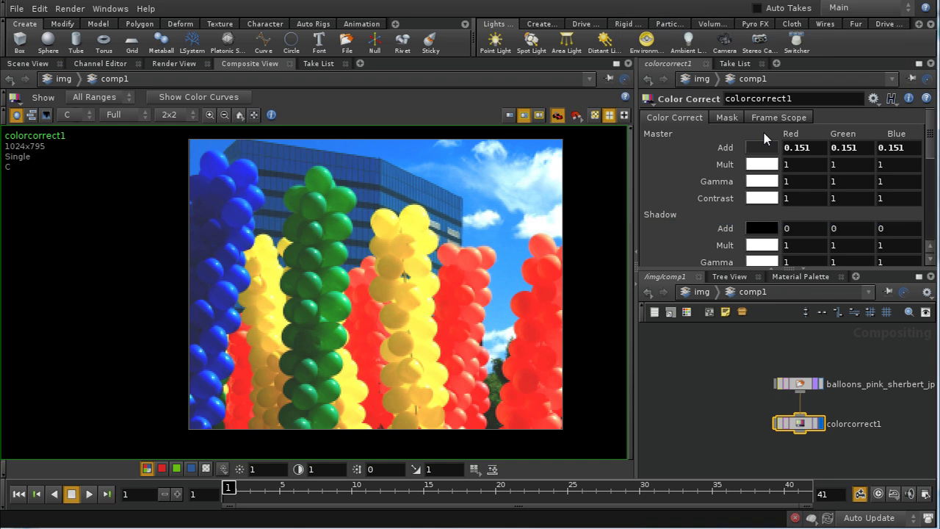
right_click(722, 146)
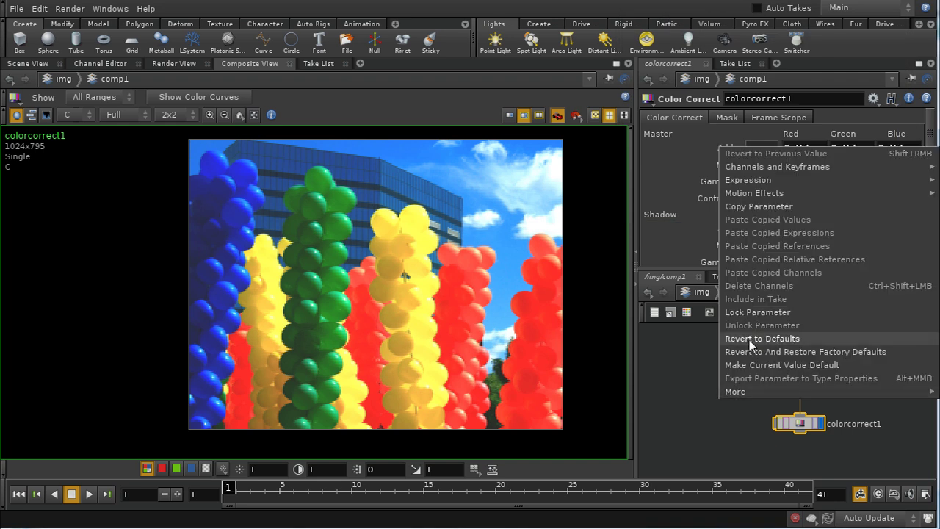
left_click(761, 338)
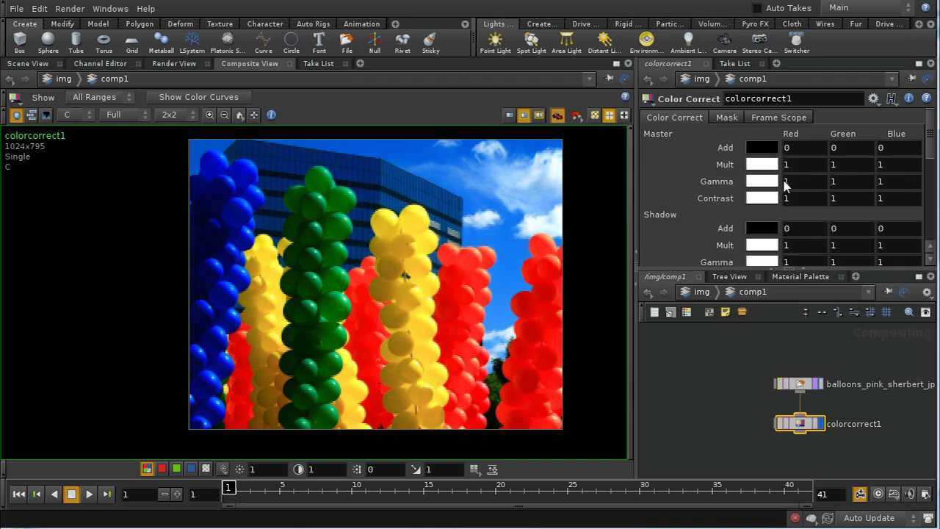
Try a Master Gamma of 0.87 on all channels of colorcorrect1, and revert it to its defaults.
middle_click_drag(710, 180, 617, 210)
right_click(714, 188)
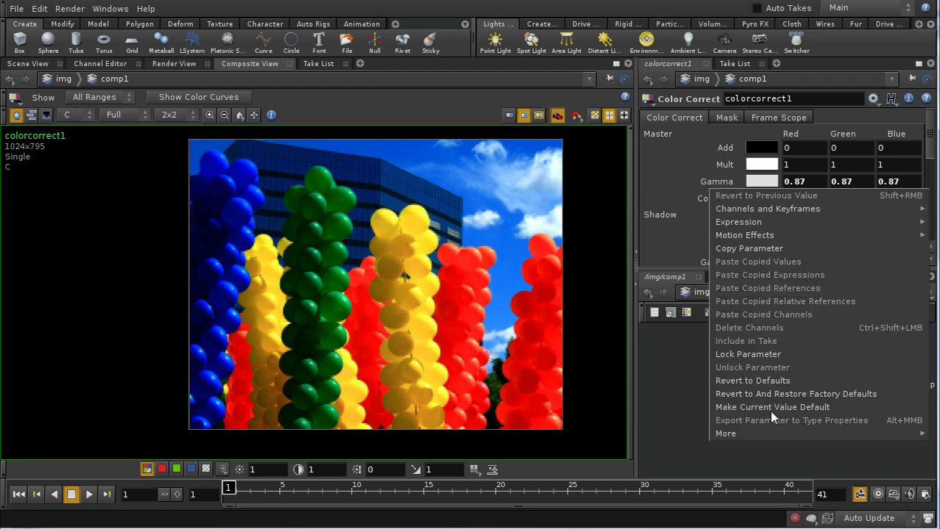
left_click(734, 381)
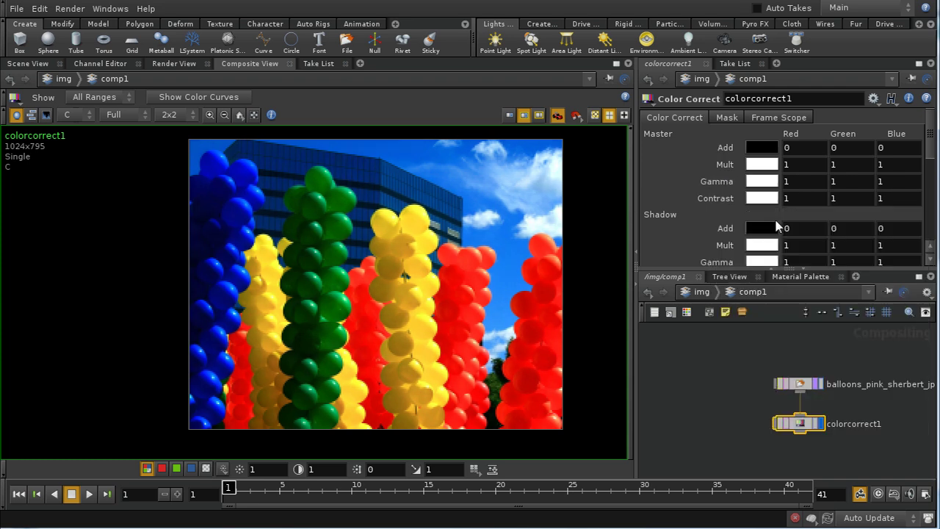
Try a Master Contrast of 0.6 on all channels of colorcorrect1, and revert it to its defaults.
middle_click_drag(715, 198, 677, 217)
right_click(715, 208)
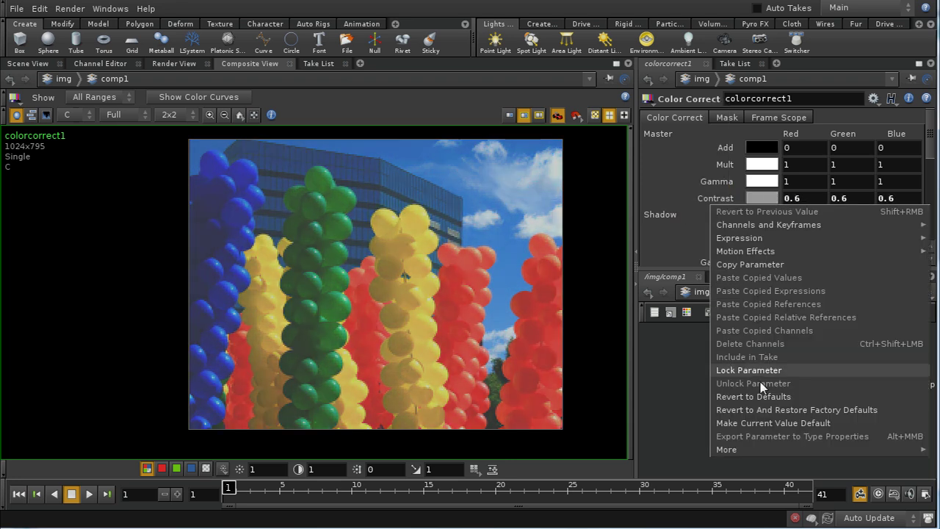
left_click(762, 398)
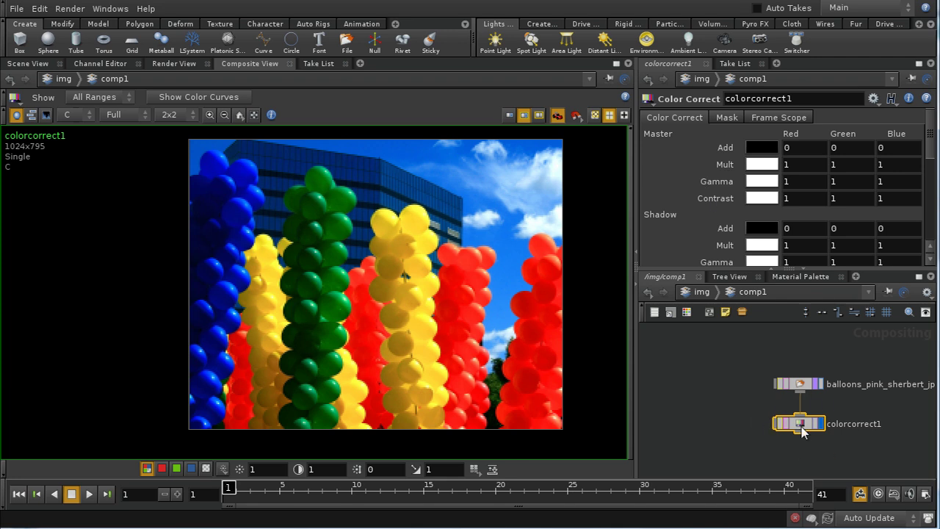
Try a Shadow Mult of 2.5 on all three channels of colorcorrect1, and revert it to its defaults.
left_click_drag(931, 136, 936, 185)
left_click_drag(930, 198, 929, 154)
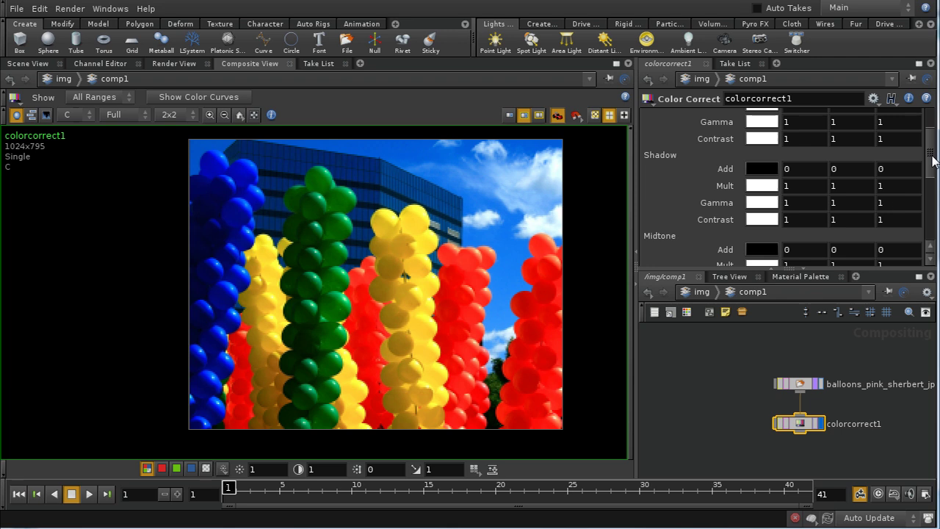
left_click_drag(929, 161, 938, 233)
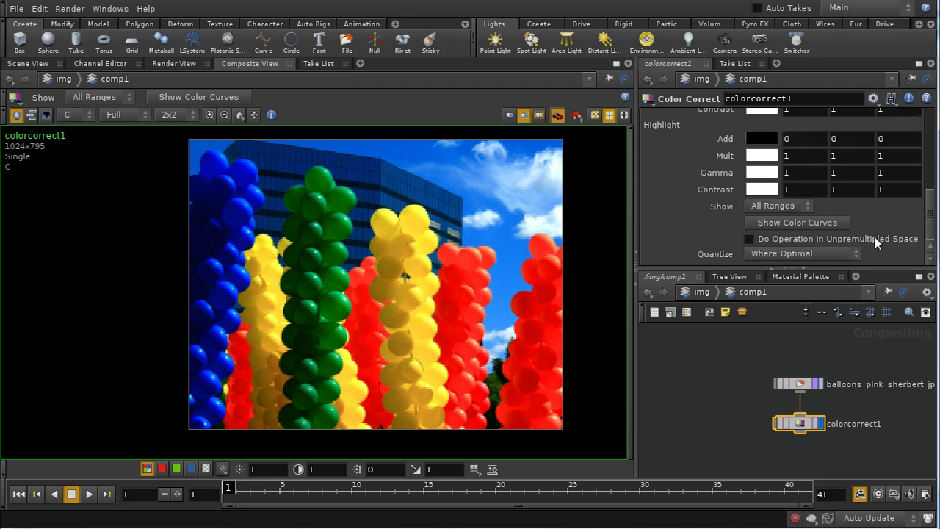
left_click_drag(933, 217, 927, 157)
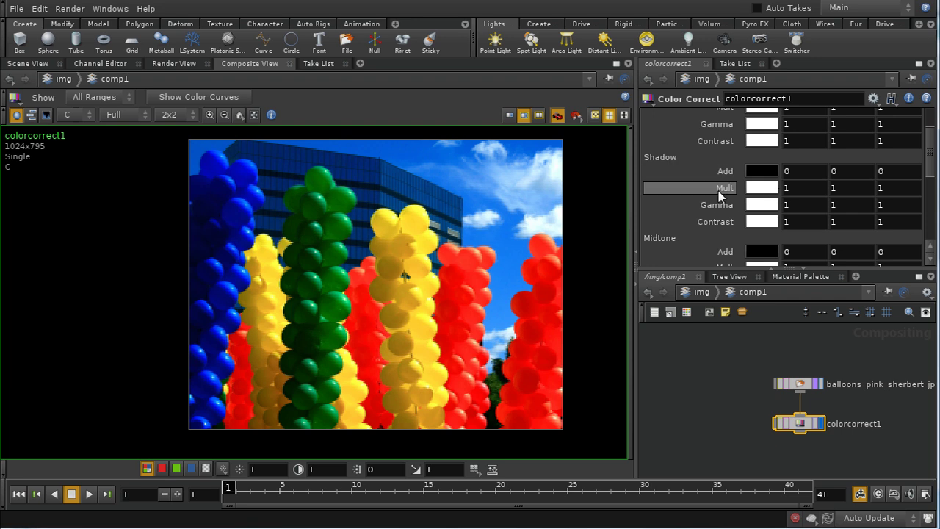
middle_click_drag(719, 192, 839, 197)
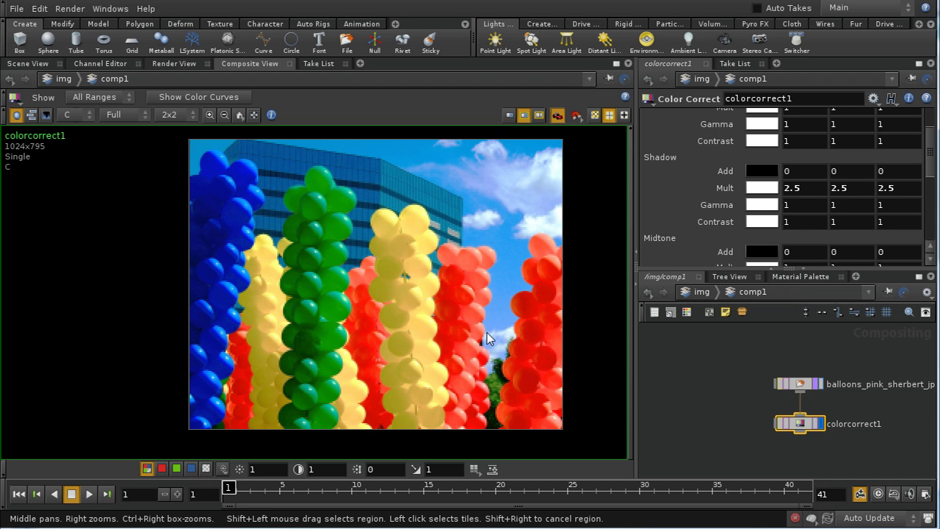
right_click(722, 188)
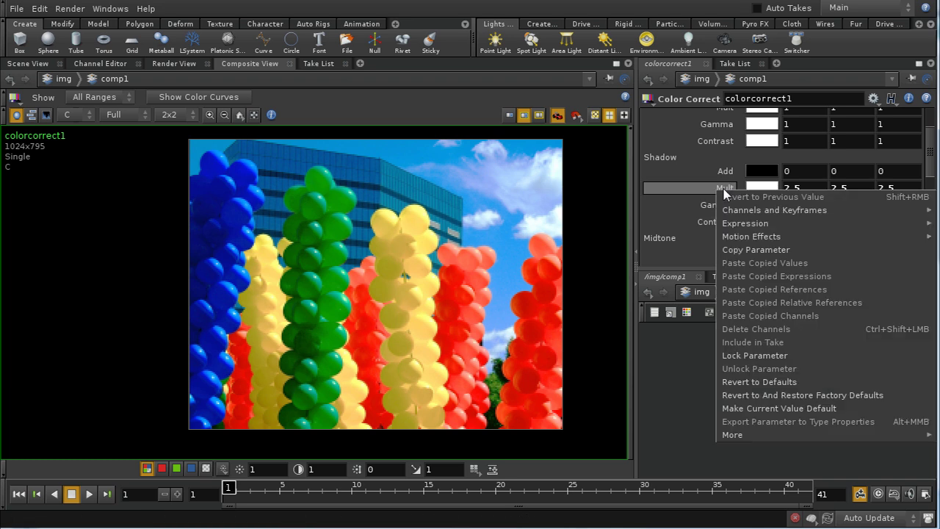
left_click(770, 381)
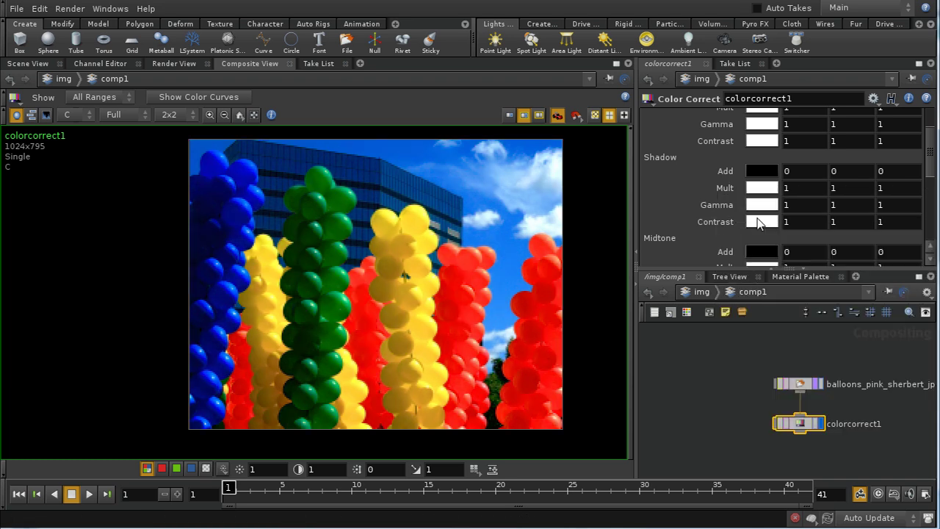
Try a red Shadow Mult of 0.9, 0, 0 on colorcorrect1, and revert the parameter to its defaults.
left_click(755, 190)
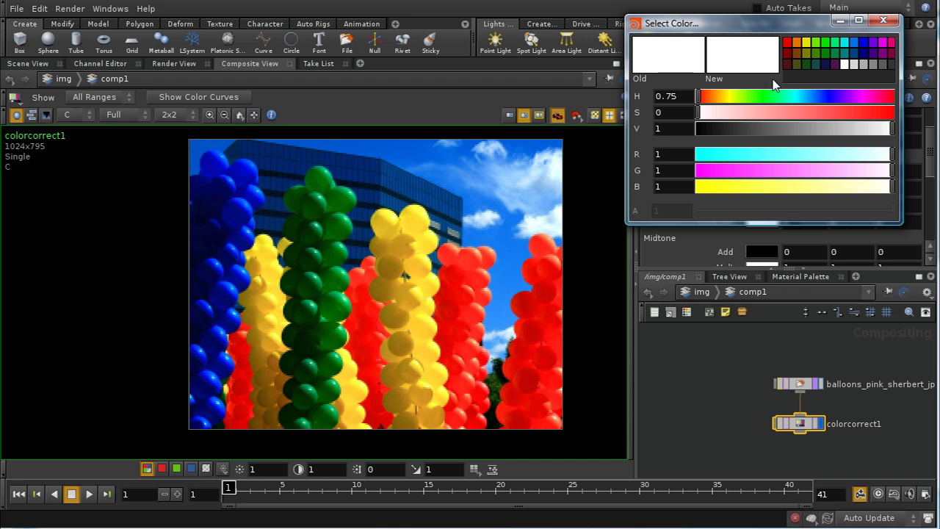
left_click(788, 45)
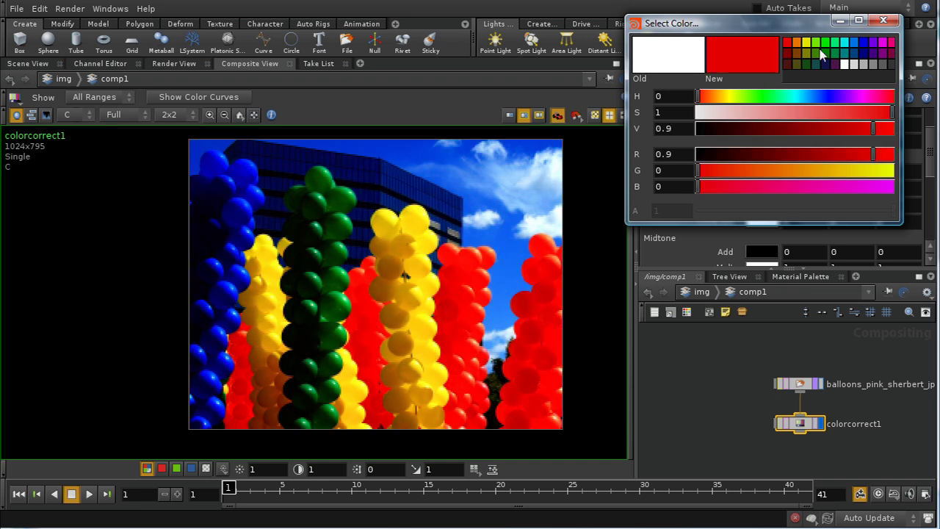
left_click(883, 20)
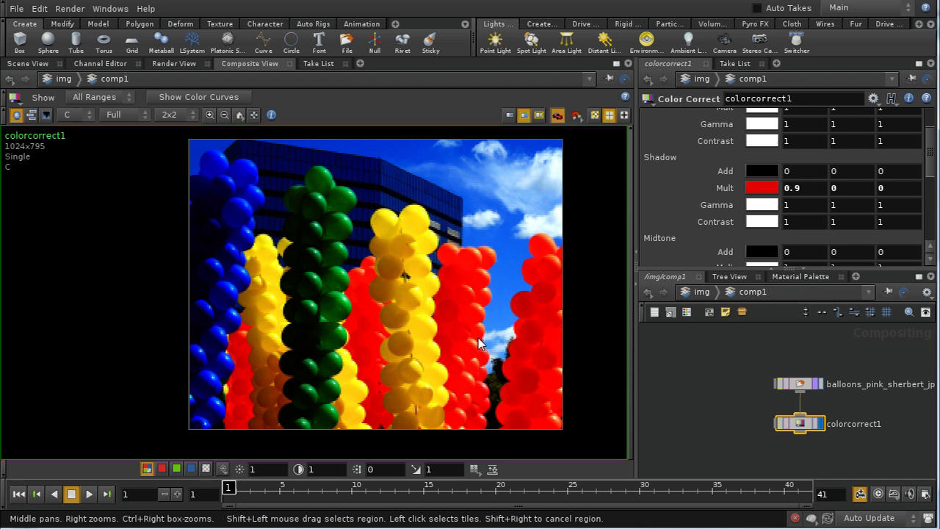
right_click(715, 187)
left_click(746, 379)
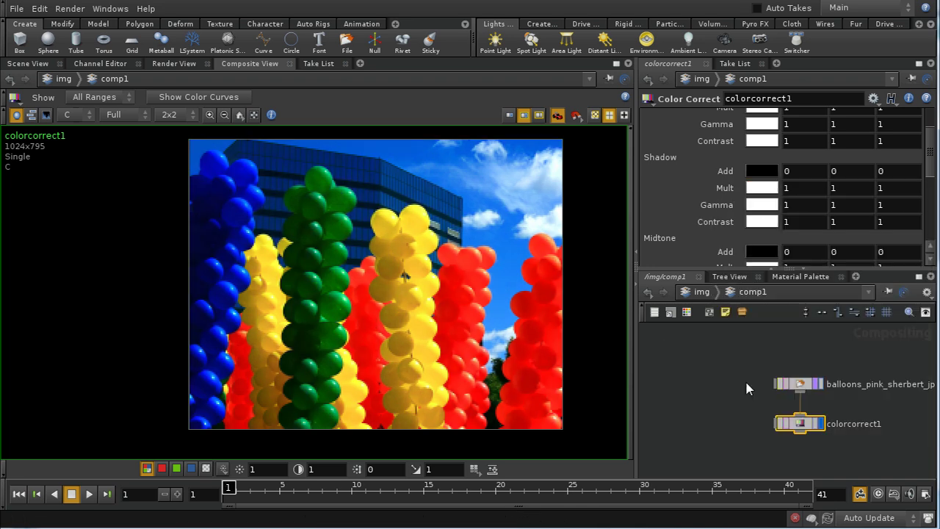
Try a red Highlight Mult of 0.9, 0, 0 on colorcorrect1, and revert the parameter to its defaults.
left_click_drag(928, 171, 929, 218)
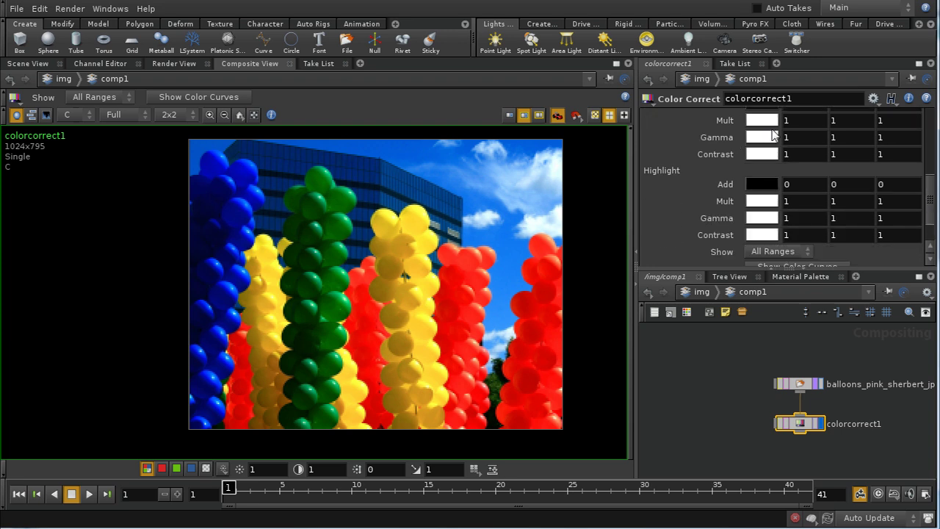
scroll(687, 173, "up", 3)
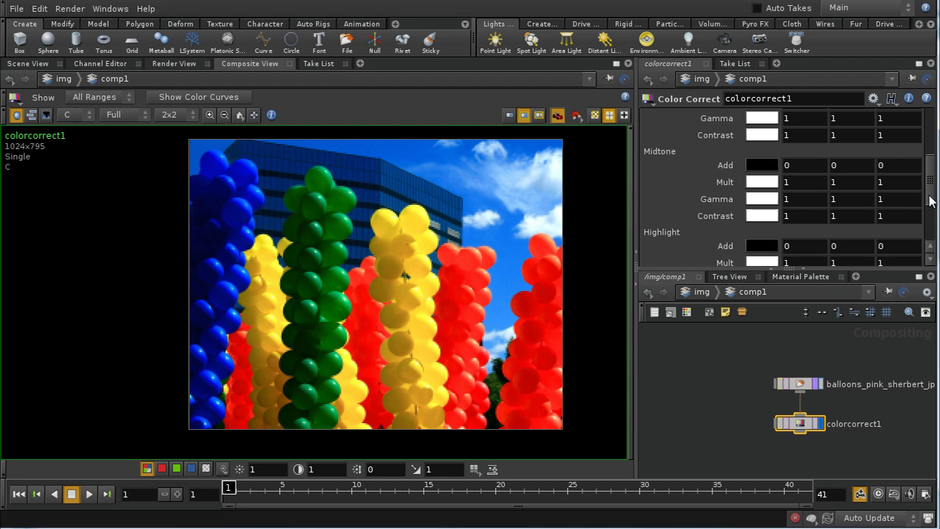
scroll(929, 201, "down", 3)
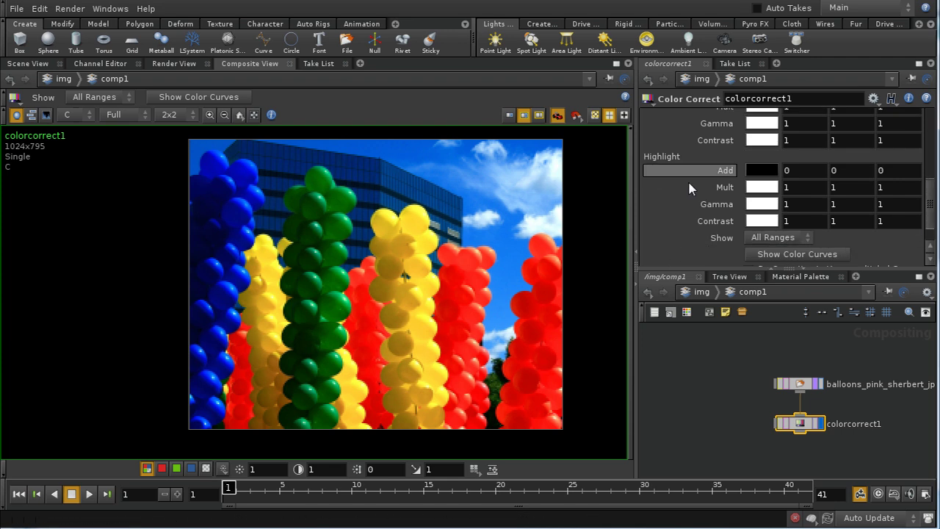
left_click(763, 191)
left_click(787, 42)
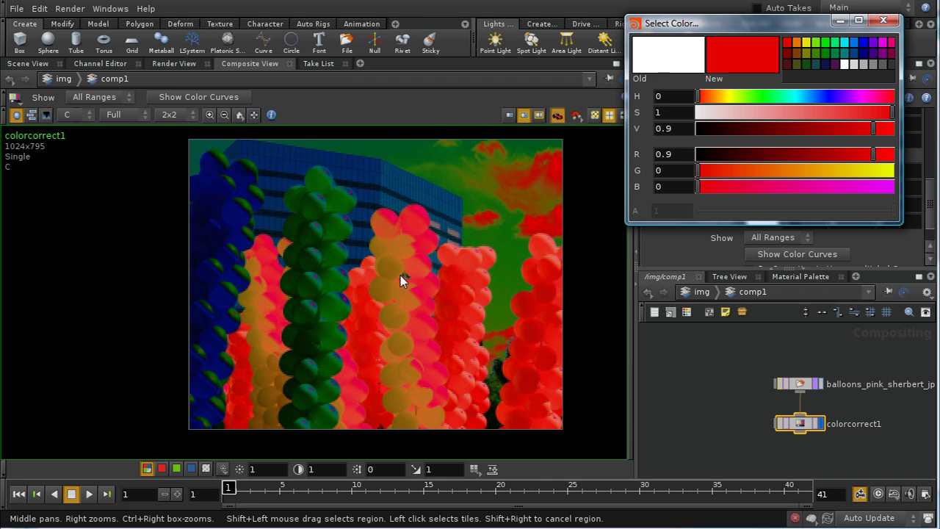
left_click(884, 19)
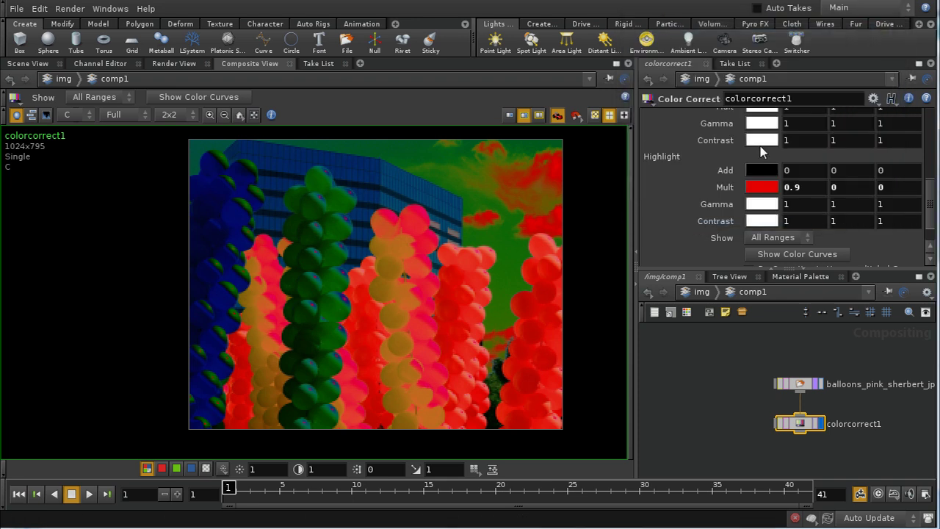
right_click(716, 186)
left_click(754, 389)
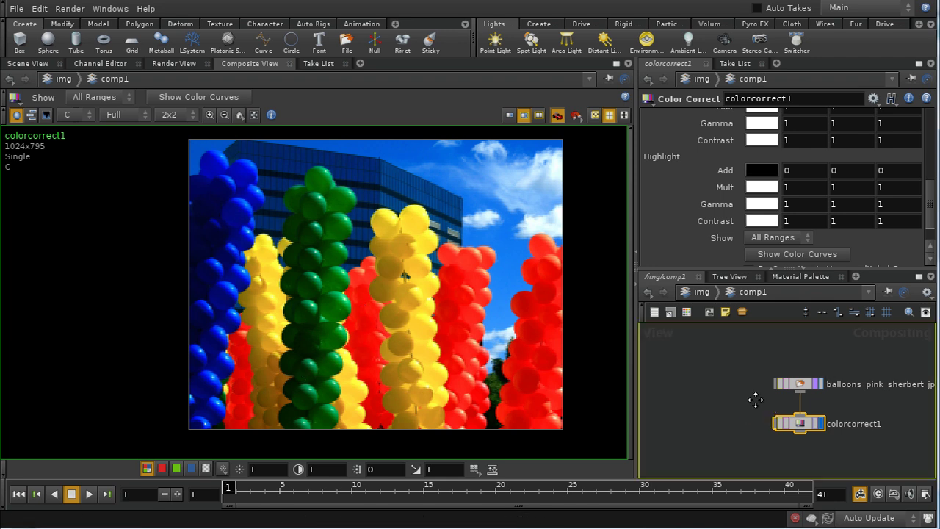
Add a Chromakey node to the network beside the colorcorrect1 node.
middle_click_drag(755, 399, 768, 390)
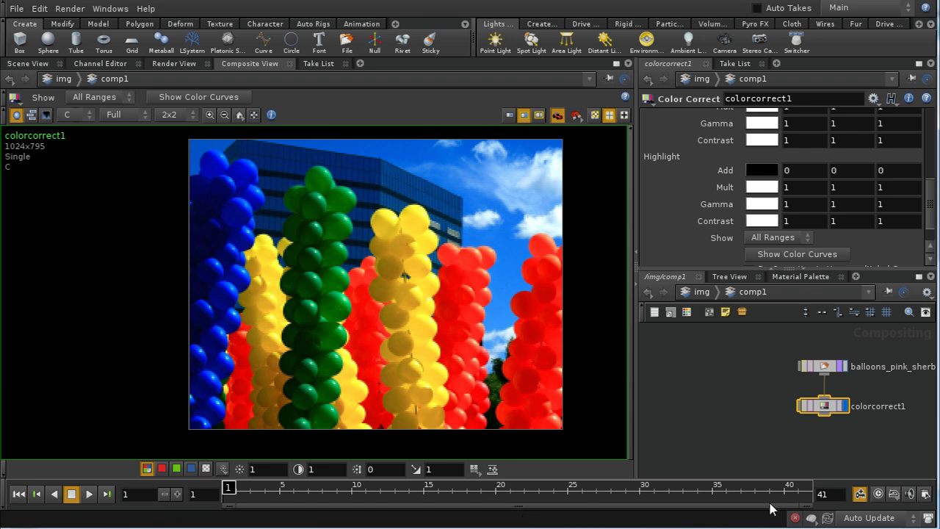
left_click(721, 411)
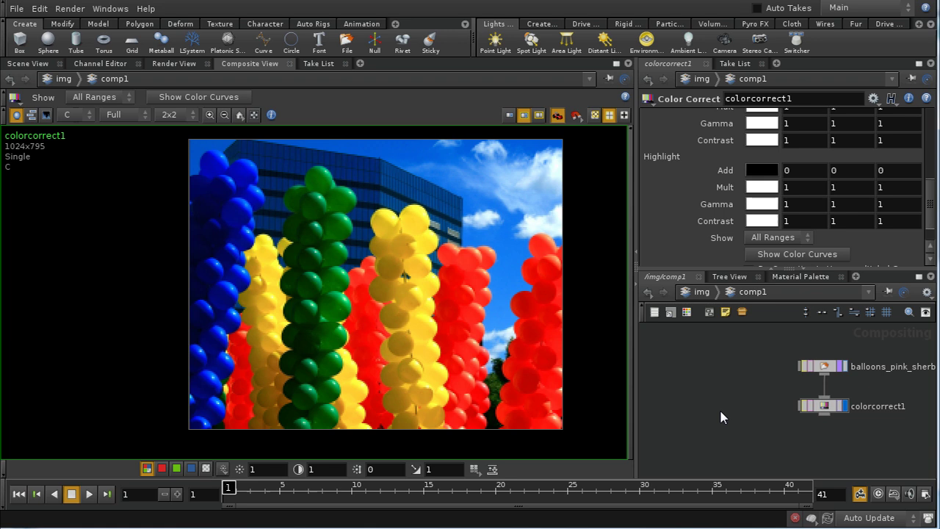
key("Tab")
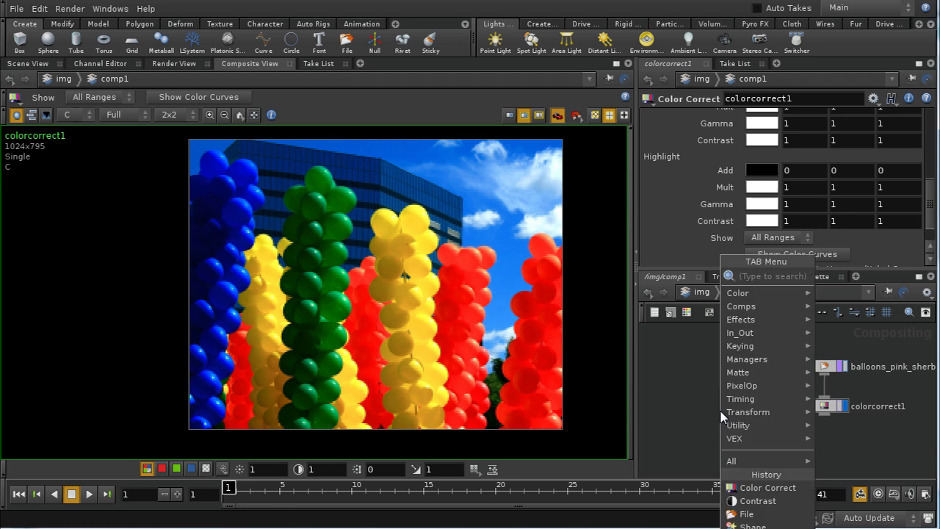
mouse_move(743, 355)
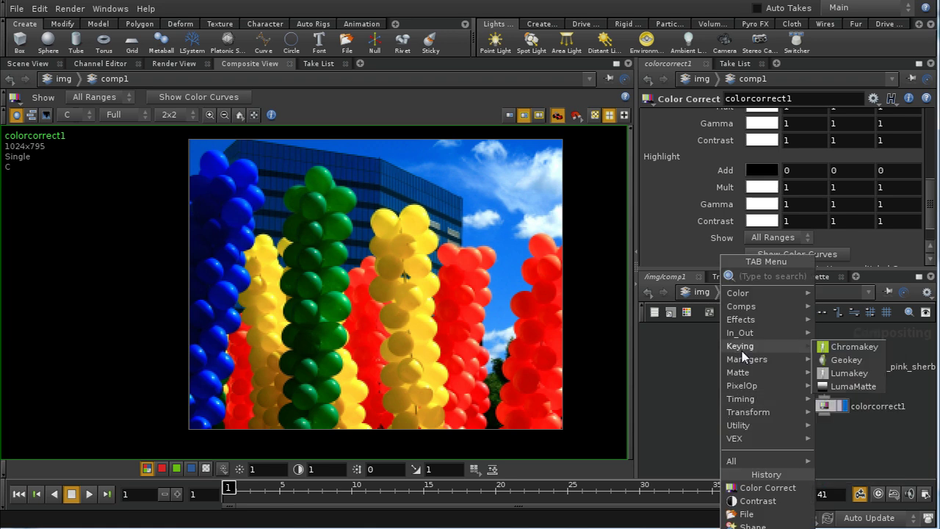
left_click(836, 352)
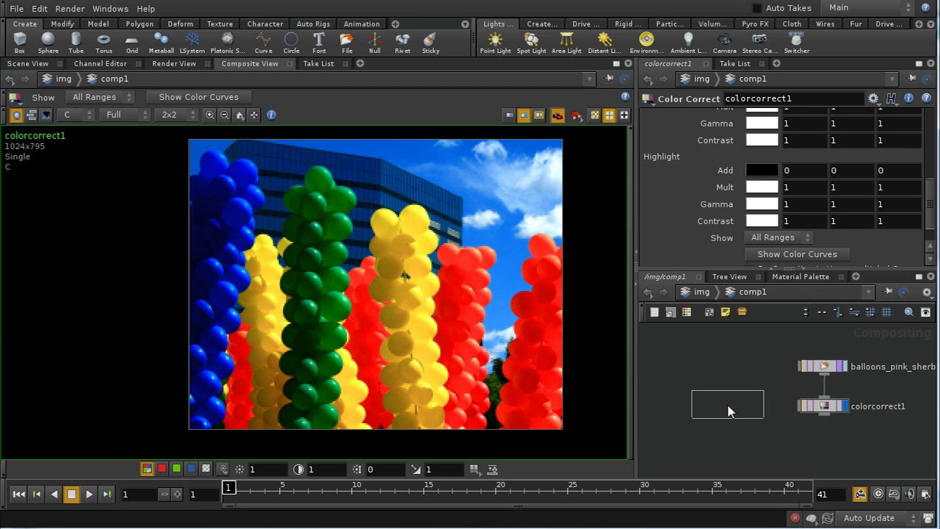
left_click(729, 405)
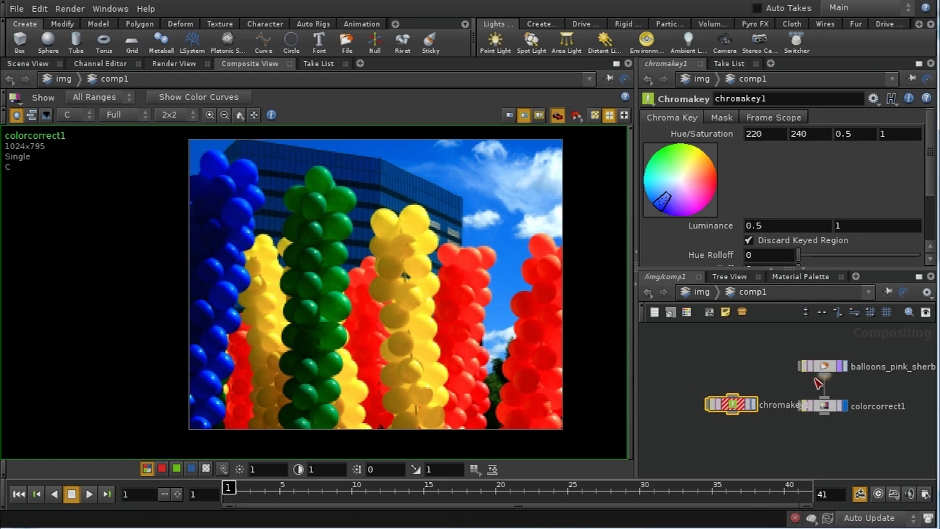
Connect the balloons image to chromakey1 and display its output, checking the alpha plane before returning to full color.
left_click_drag(820, 383, 732, 397)
left_click(753, 404)
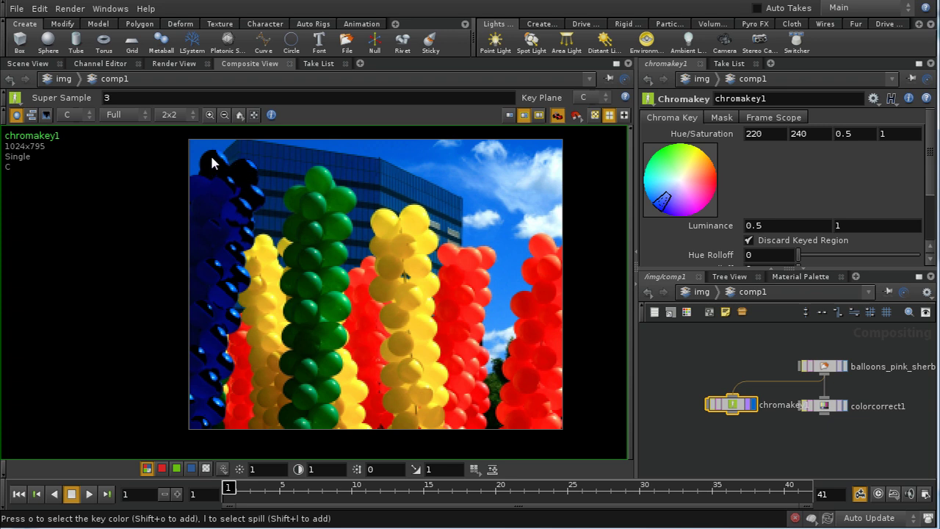
left_click(207, 469)
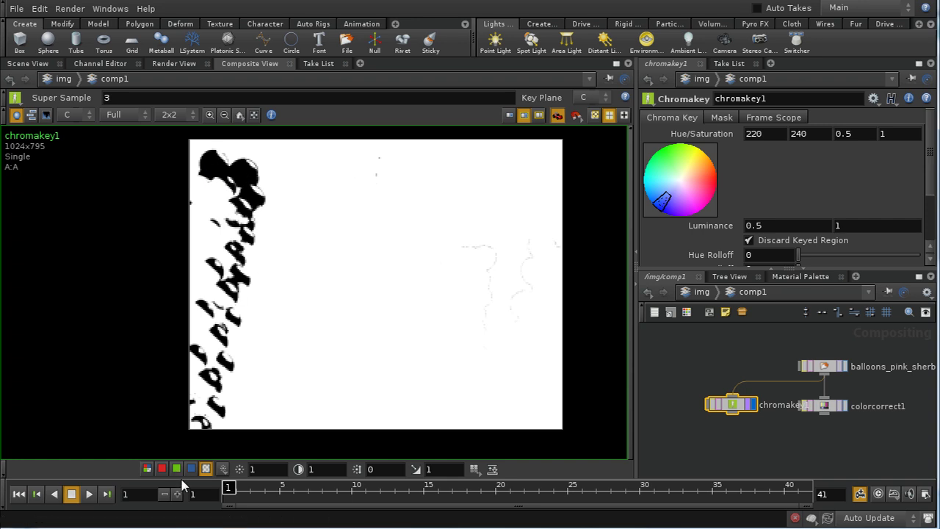
left_click(147, 468)
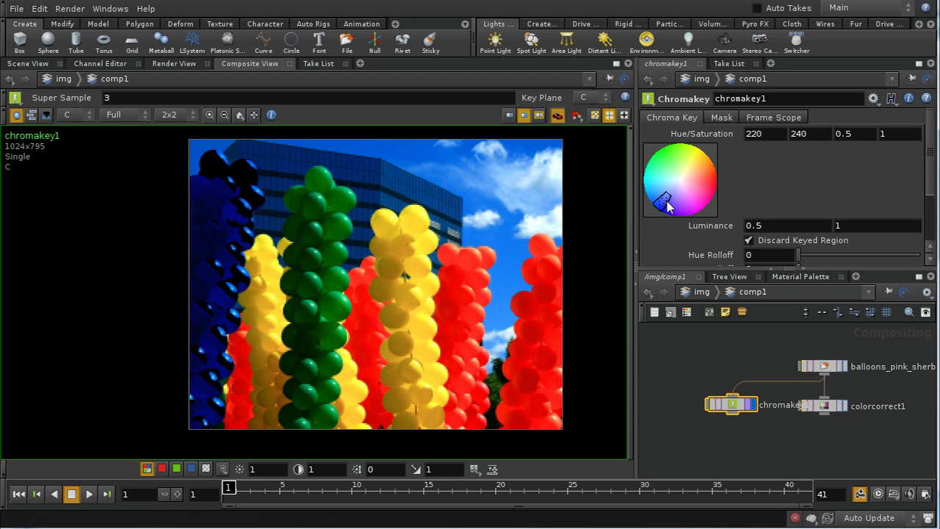
Key out the red balloons in chromakey1 with a hue range of -21.9 to 32.2 and a minimum saturation of 0.06.
left_click_drag(669, 206, 715, 187)
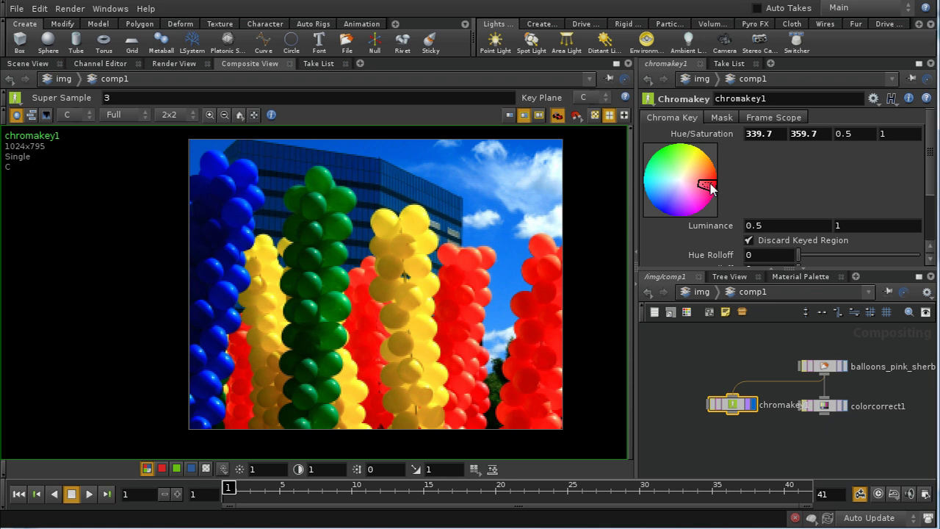
mouse_move(707, 188)
left_mouse_down()
mouse_move(687, 209)
mouse_move(710, 190)
mouse_move(708, 179)
left_mouse_up()
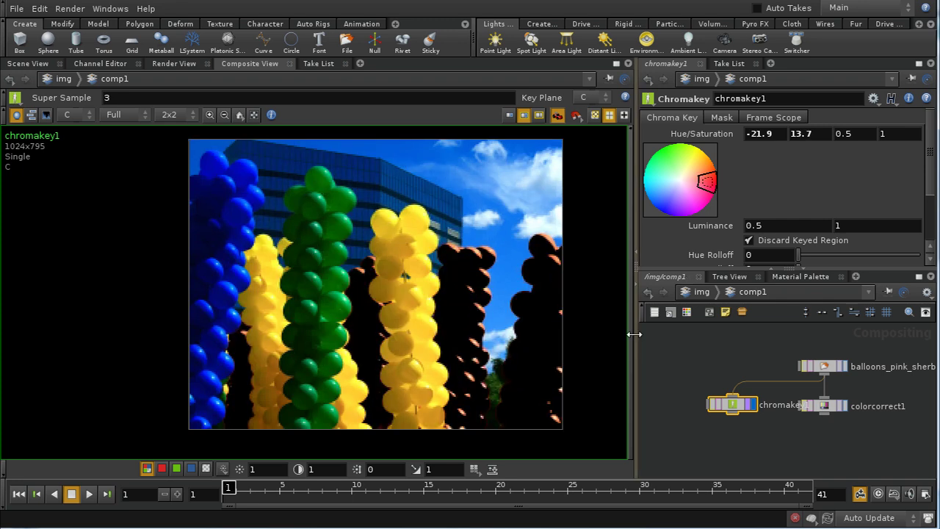
left_click_drag(699, 181, 695, 186)
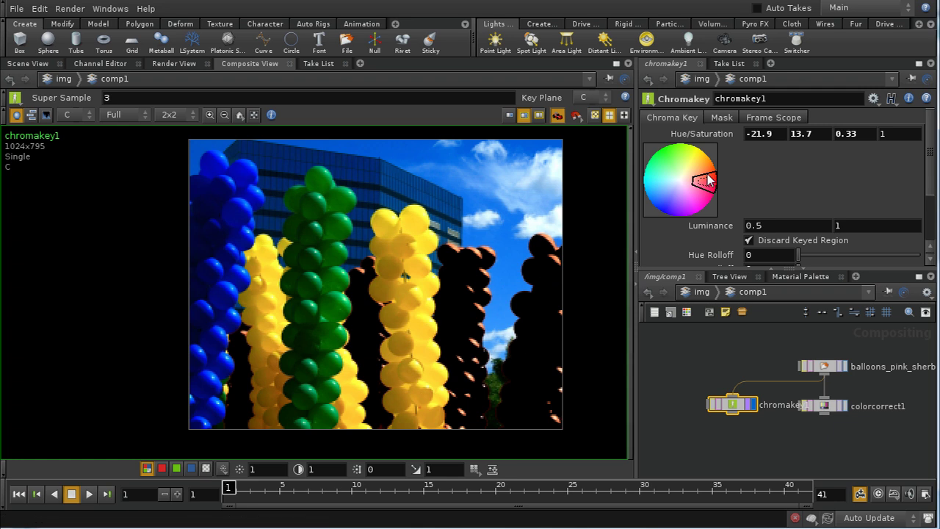
mouse_move(708, 179)
left_mouse_down()
mouse_move(683, 184)
mouse_move(706, 176)
left_mouse_up()
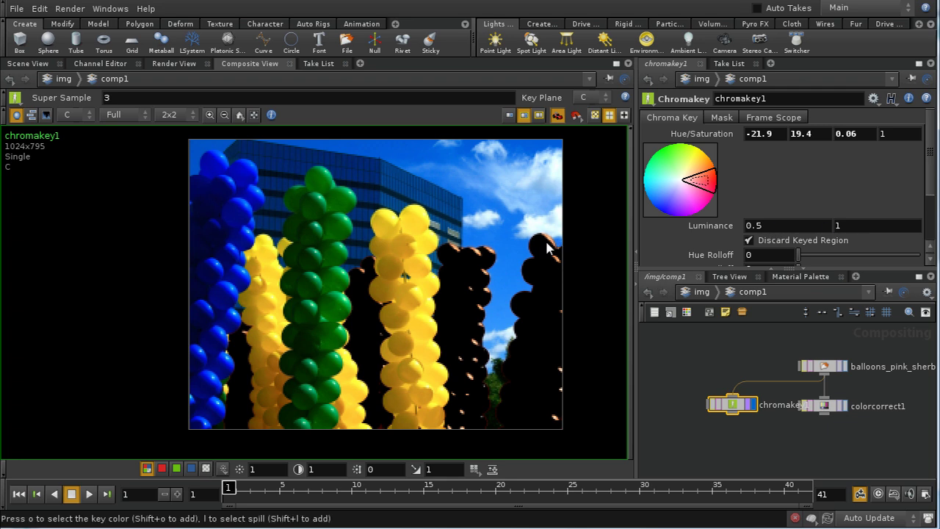
left_click_drag(548, 248, 548, 238)
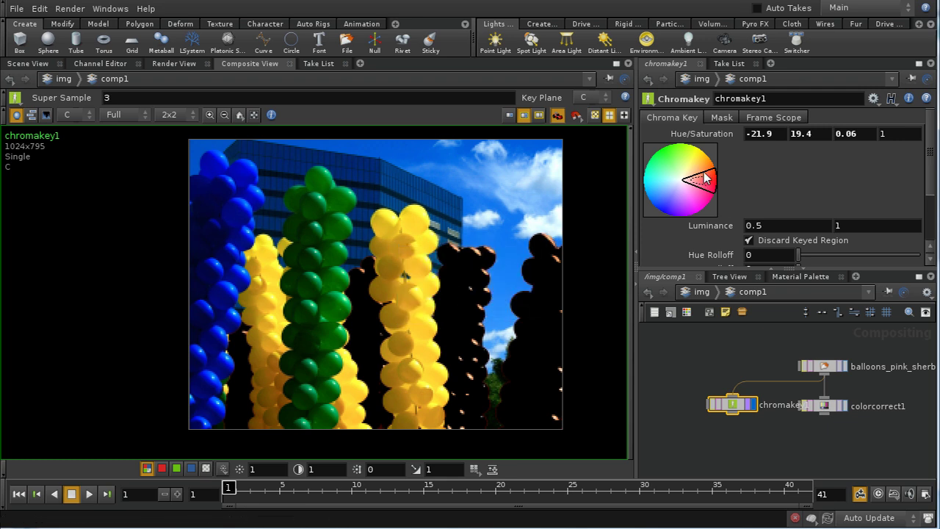
left_click_drag(707, 182, 701, 173)
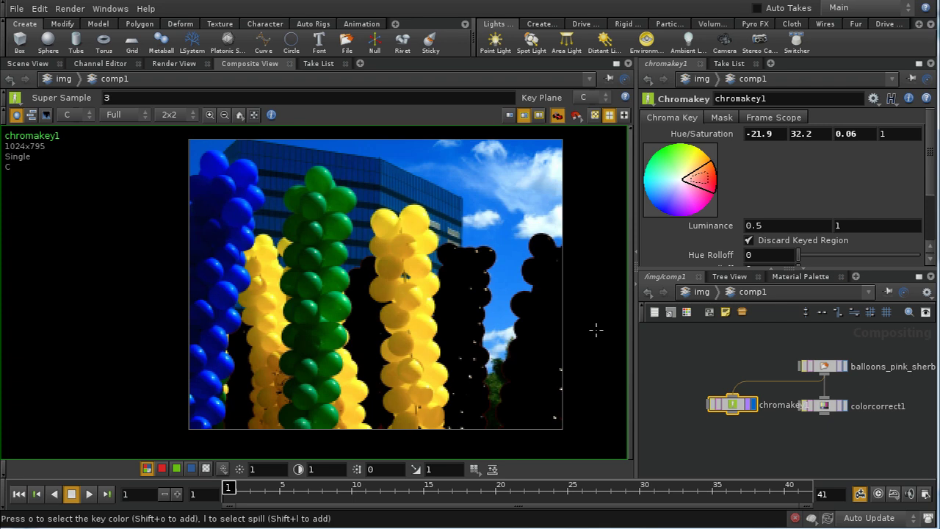
middle_click_drag(489, 252, 484, 257)
middle_click_drag(364, 309, 531, 159)
middle_click_drag(554, 389, 558, 235)
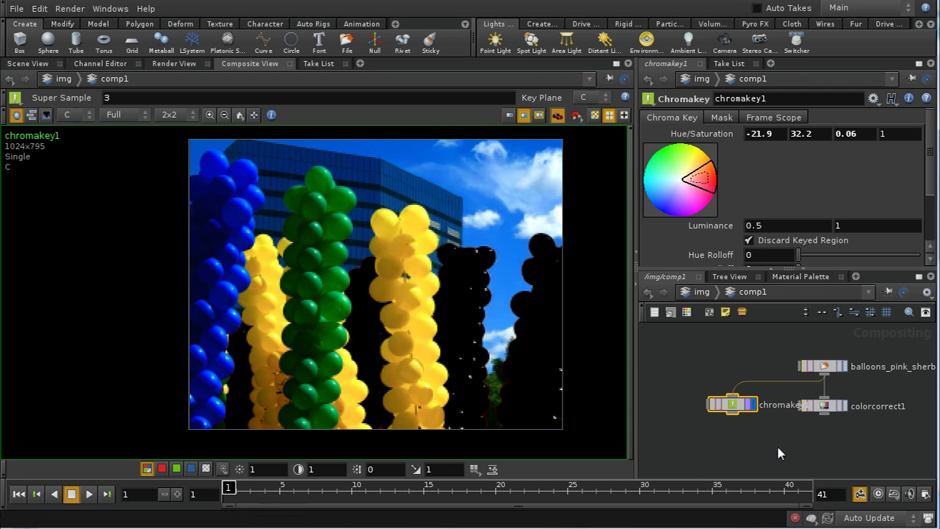
scroll(829, 439, "down", 1)
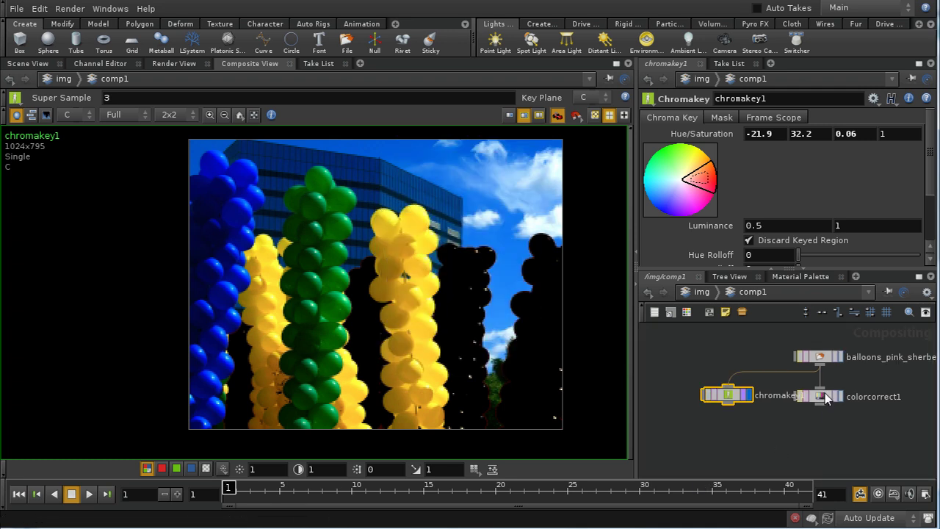
Move colorcorrect1 aside, wire chromakey1 into its mask input, and examine chromakey1's alpha plane.
left_click_drag(825, 397, 860, 429)
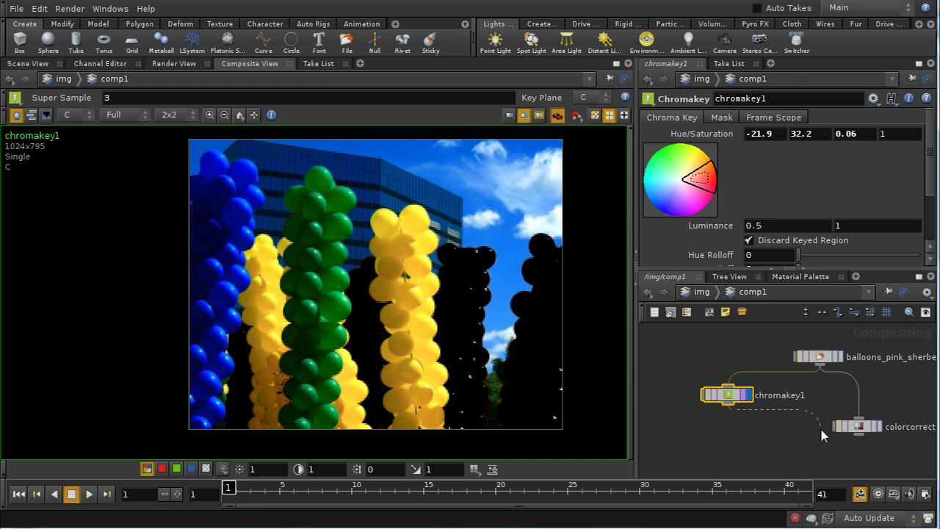
left_click_drag(832, 426, 737, 401)
left_click(206, 468)
left_click_drag(338, 402, 383, 351)
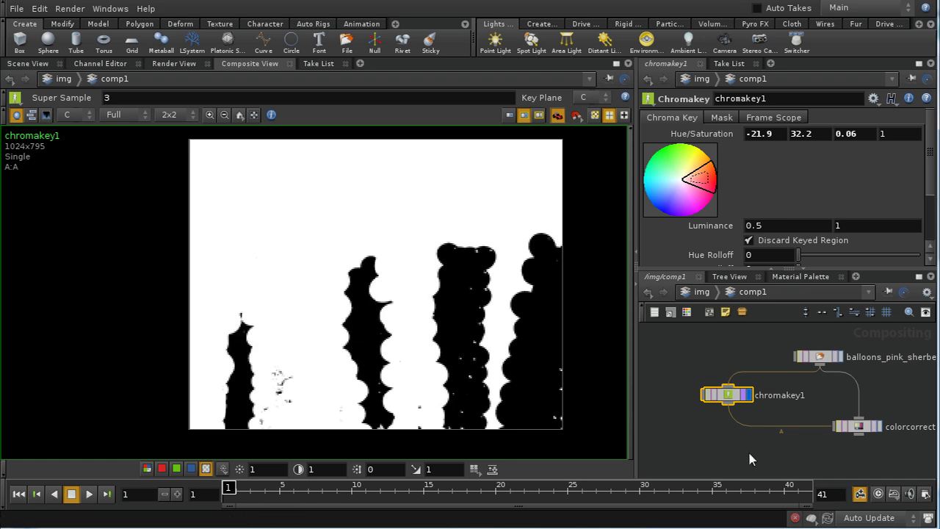
Invert the operation mask on colorcorrect1 and display that node's output in full color.
left_click(857, 426)
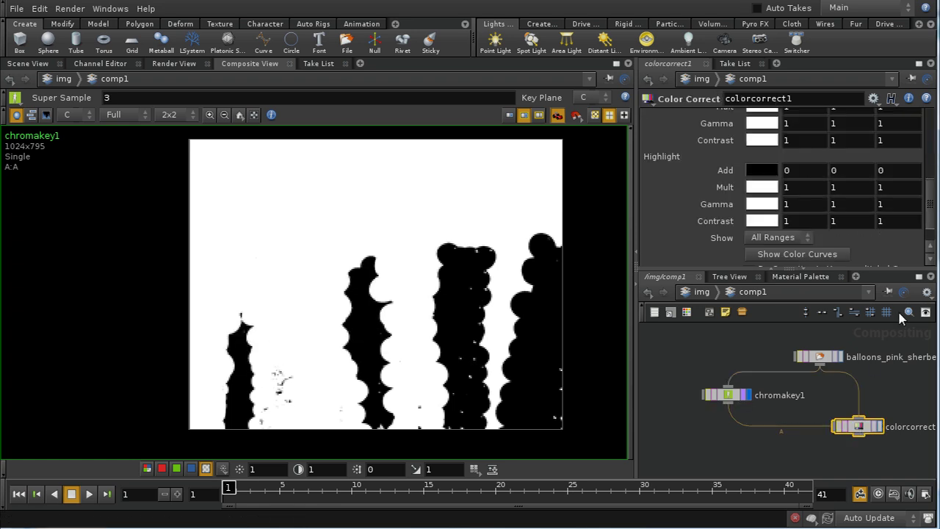
left_click_drag(930, 213, 928, 126)
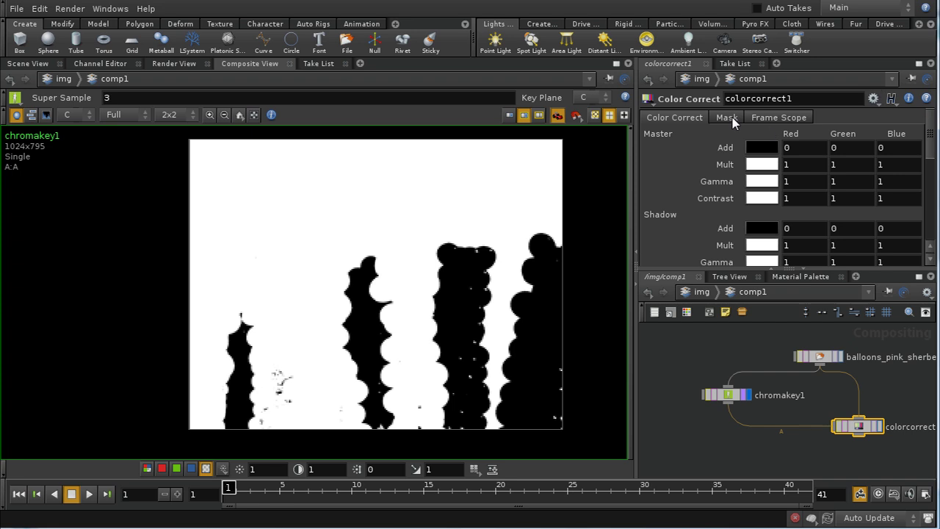
left_click(727, 118)
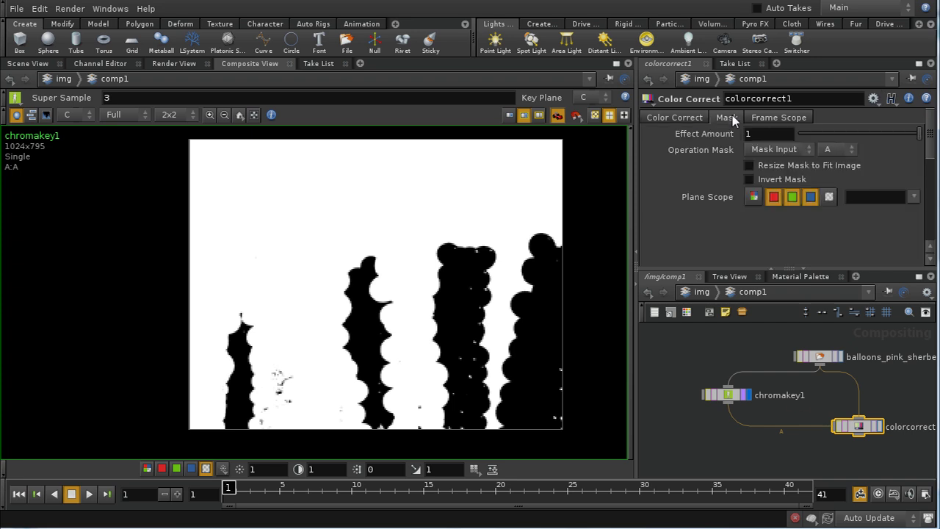
left_click(749, 179)
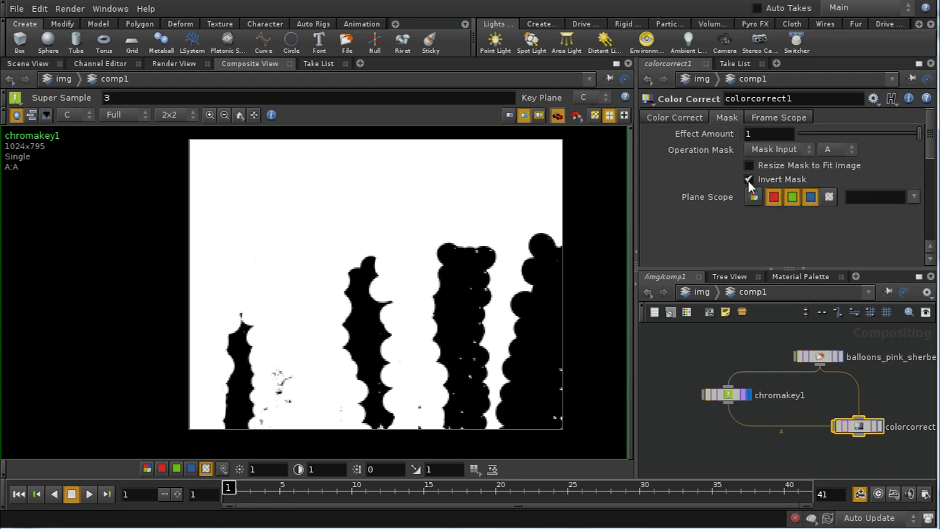
left_click(880, 428)
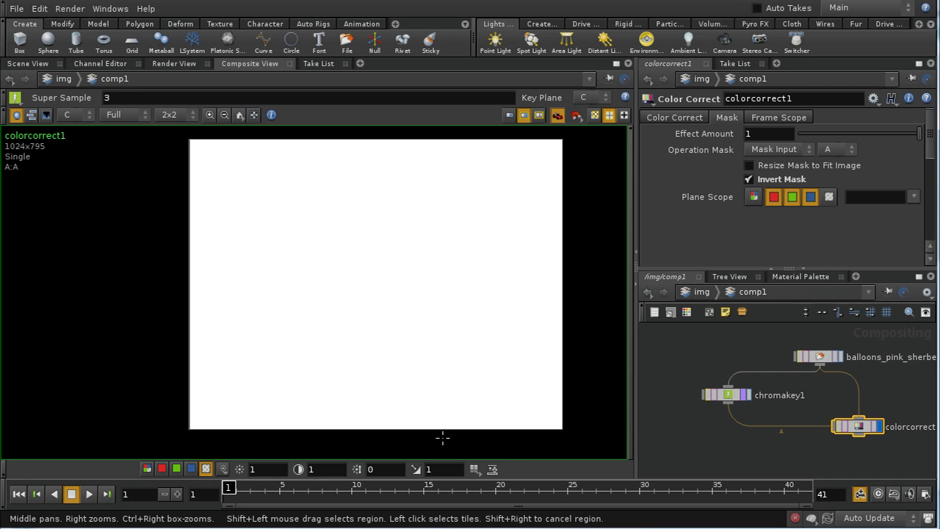
left_click(147, 468)
left_click_drag(437, 317, 482, 293)
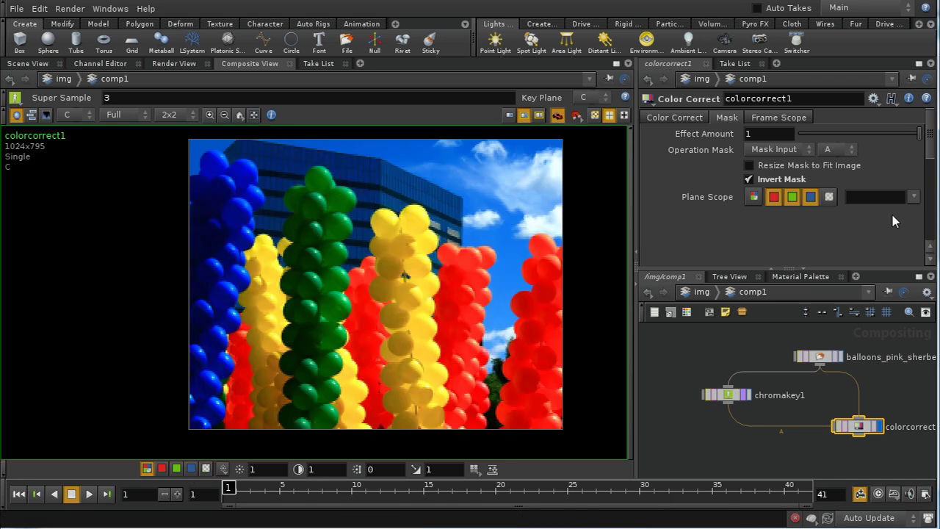
Darken the masked balloons by setting all channels of colorcorrect1's Master Mult to 0.019.
left_click(674, 119)
left_click(759, 164)
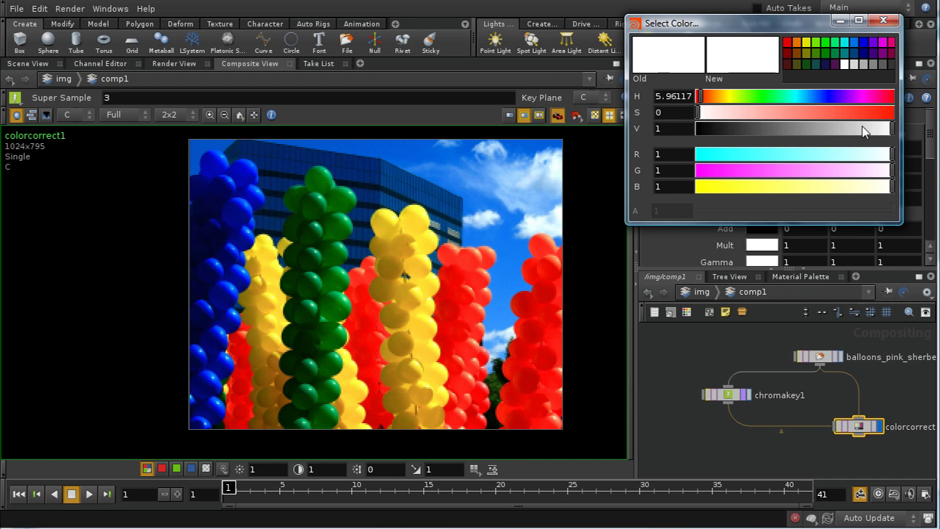
left_click_drag(862, 130, 700, 129)
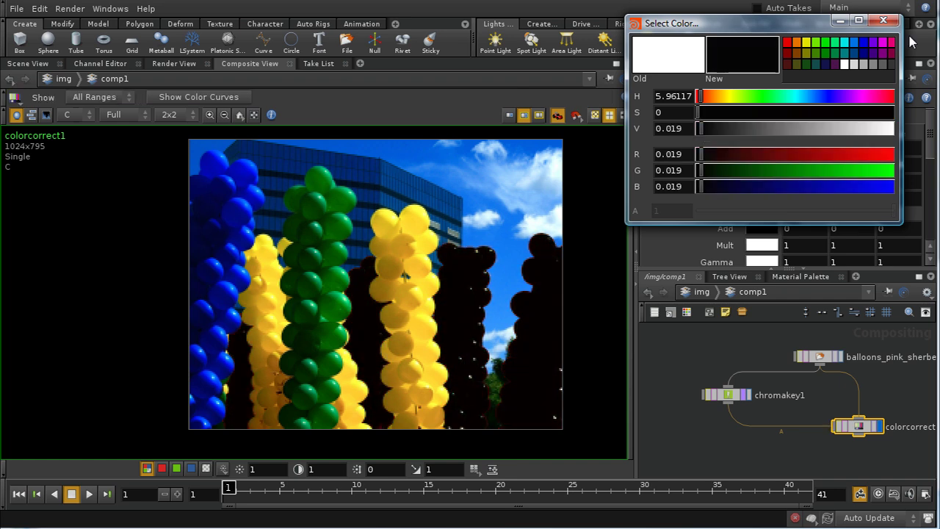
left_click(883, 20)
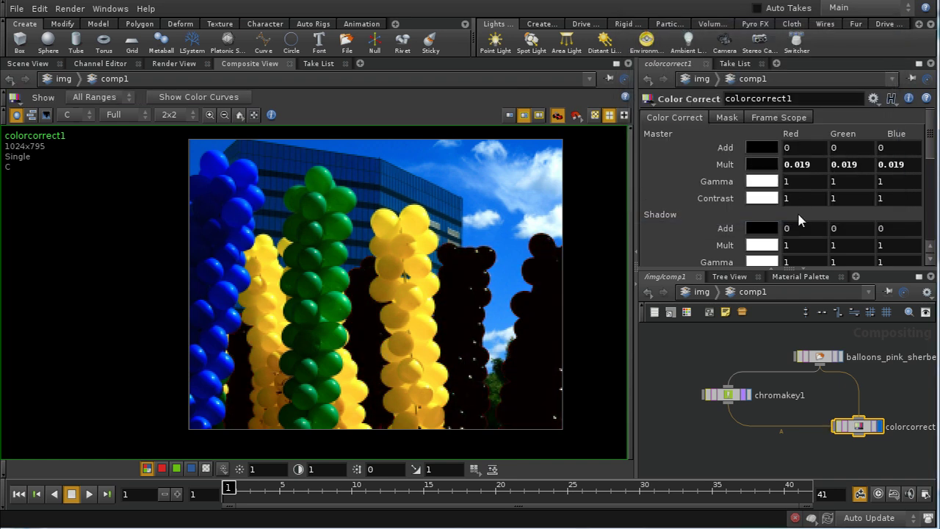
Try gray, orange and green (0, 0.9, 0) Master Add colors on colorcorrect1, and revert Add to its defaults.
left_click(769, 145)
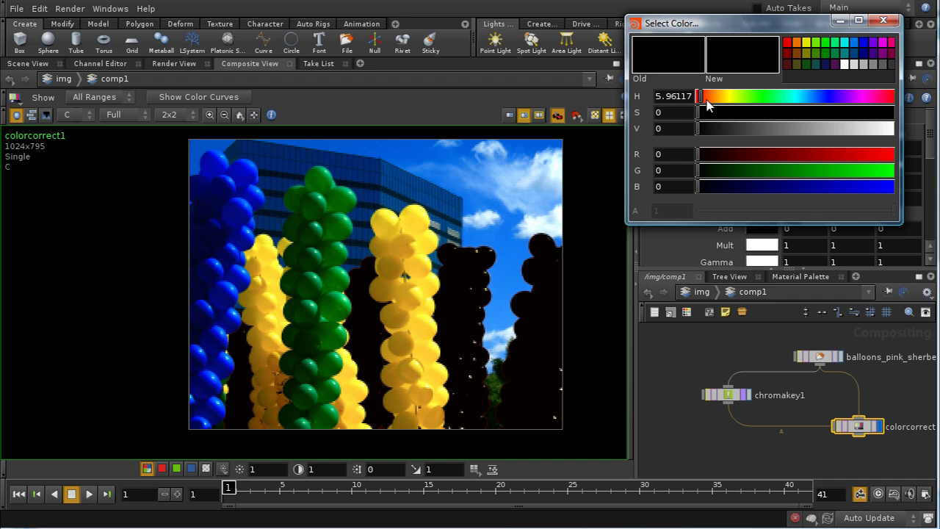
left_click_drag(710, 132, 769, 133)
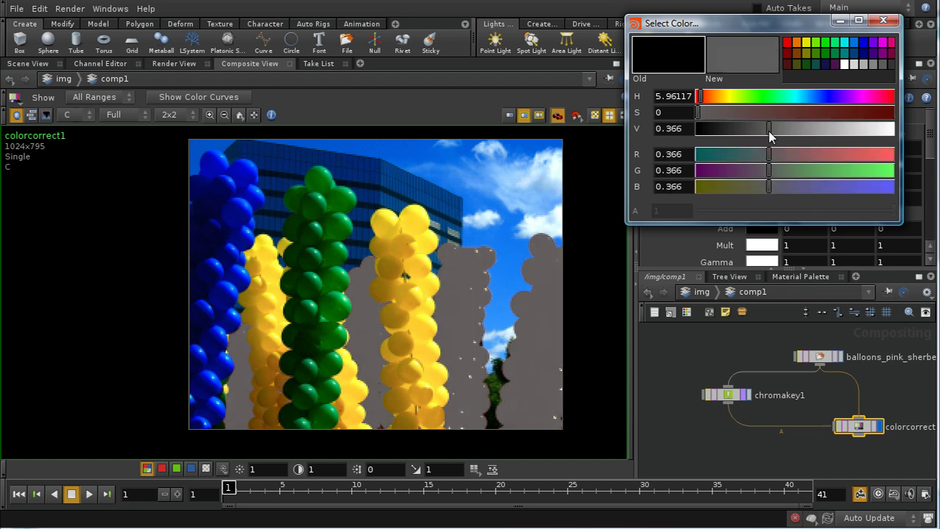
left_click(716, 97)
left_click_drag(716, 98, 711, 98)
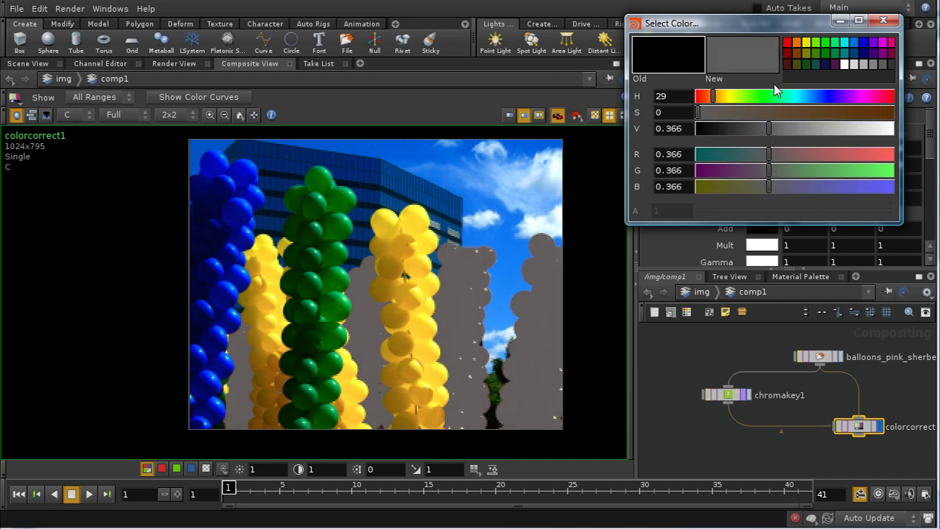
left_click(797, 44)
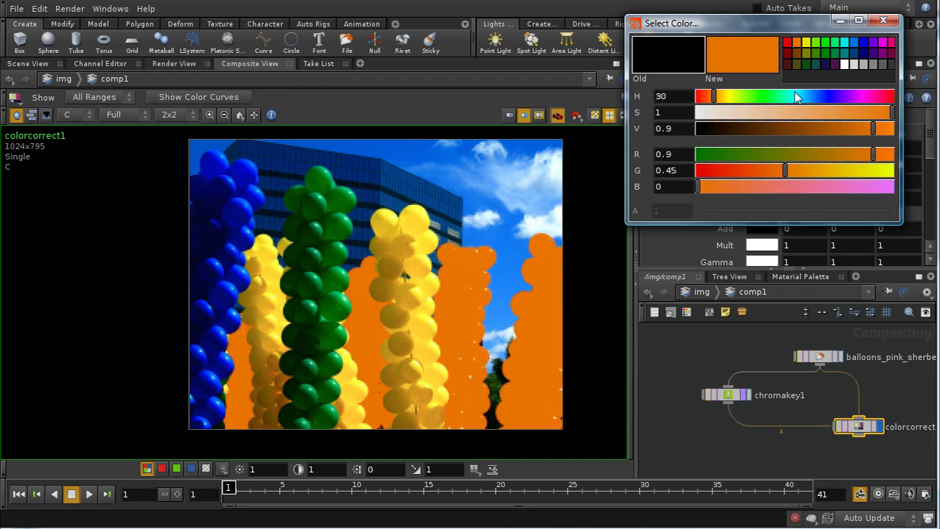
left_click(825, 43)
left_click(884, 20)
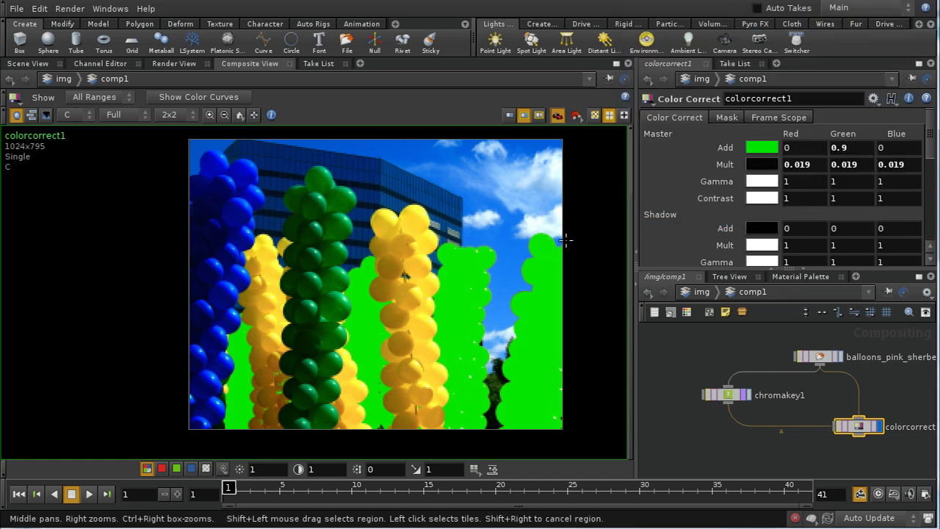
left_click_drag(402, 373, 539, 425)
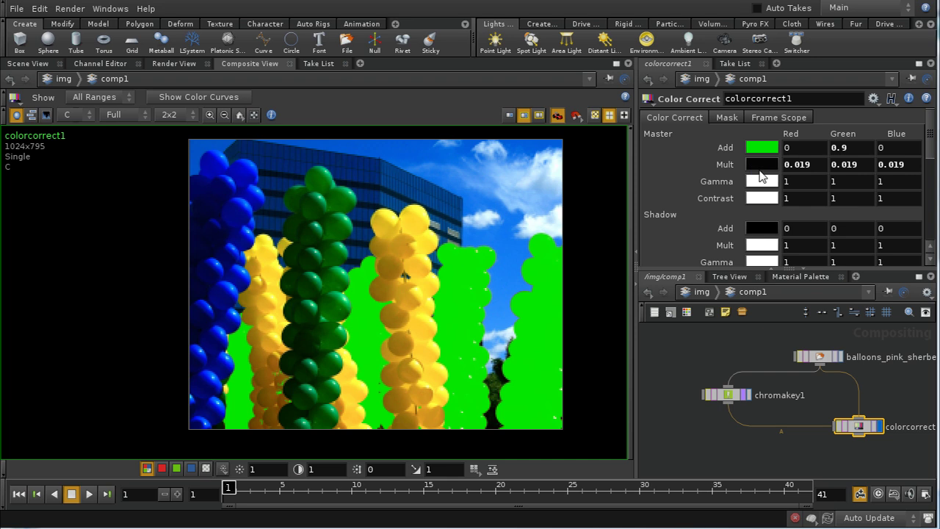
right_click(721, 149)
left_click(773, 340)
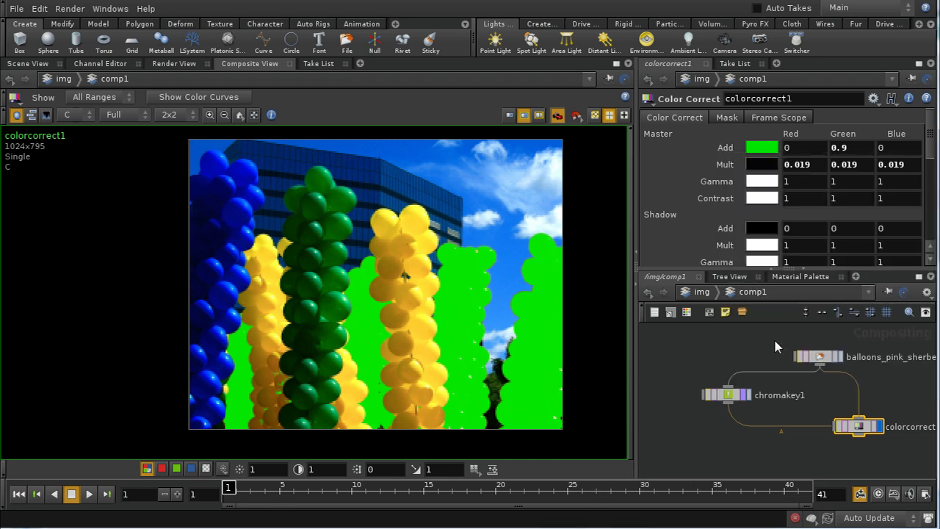
Brighten colorcorrect1's Master Mult to a gray value of 0.558 in all channels.
left_click(762, 165)
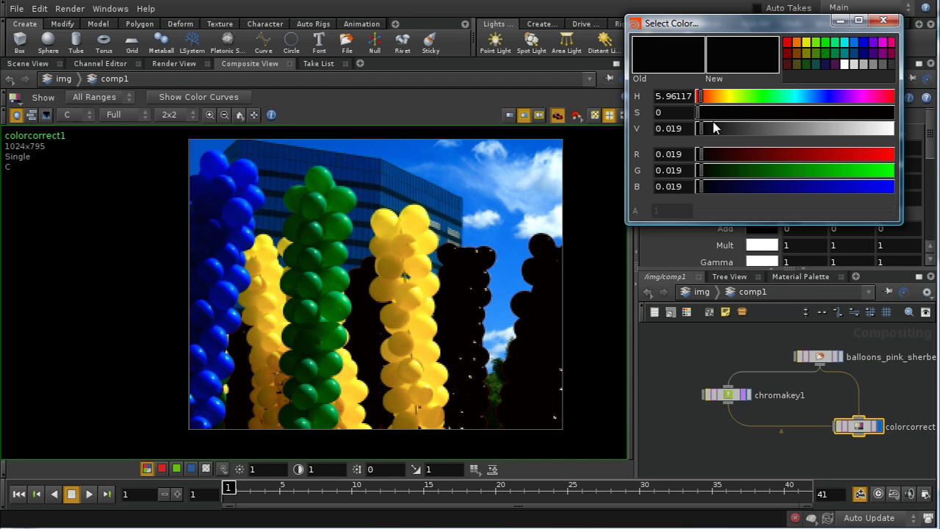
left_click_drag(713, 129, 806, 128)
left_click(757, 97)
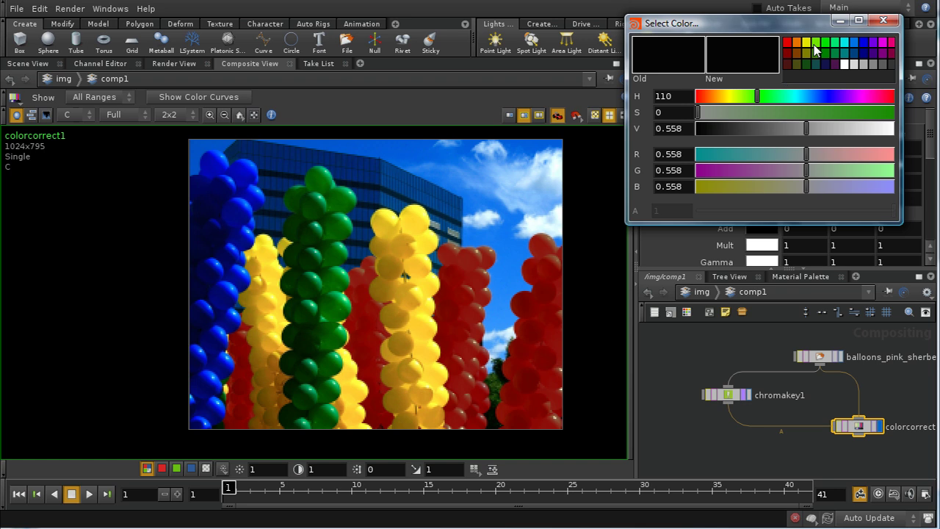
left_click(883, 20)
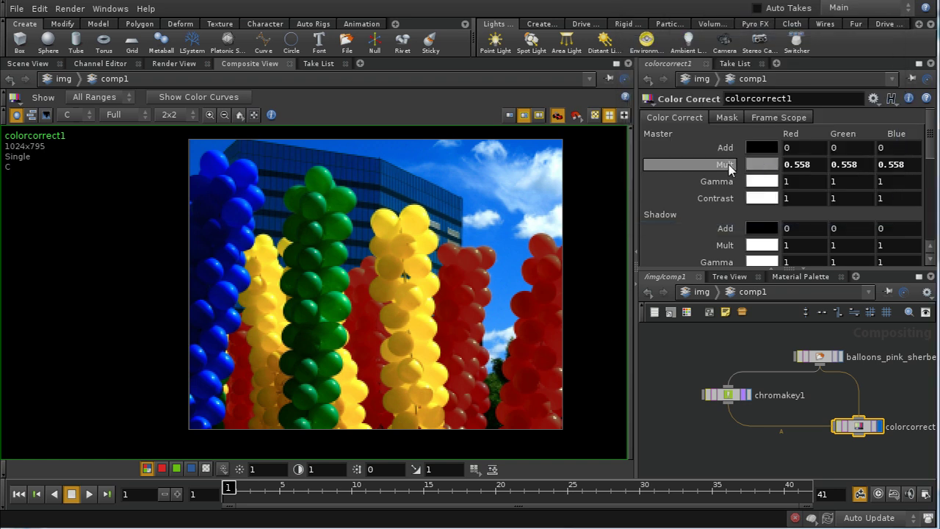
Set colorcorrect1's Master Mult to a green tint of 0.45, 0.9, 0.4 for the masked balloons.
left_click(767, 166)
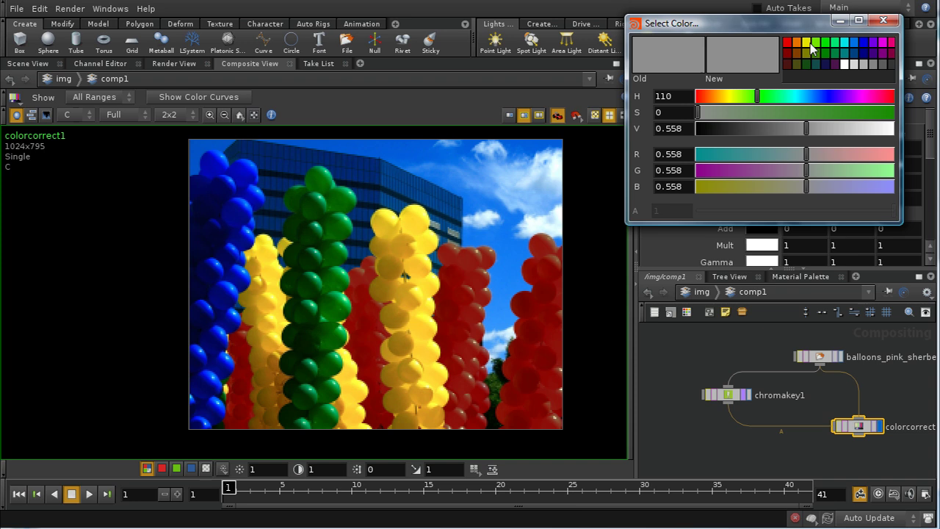
left_click(815, 43)
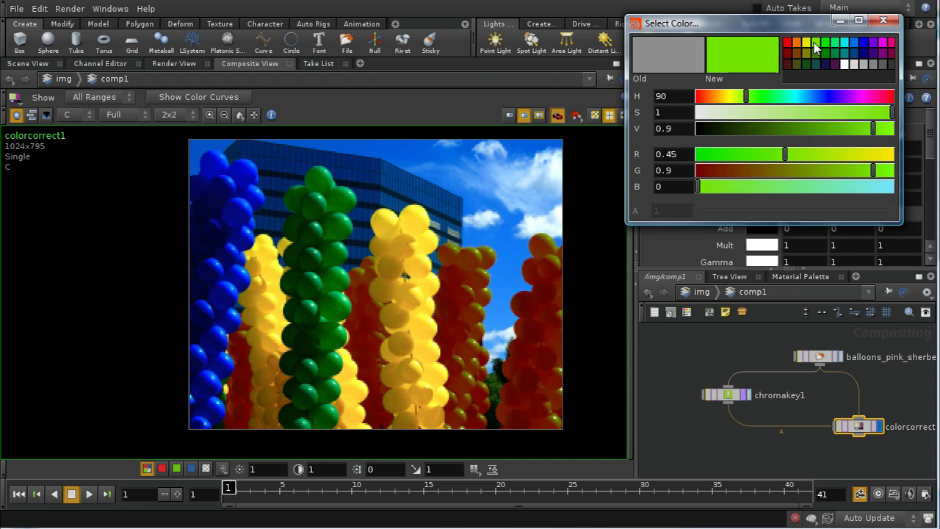
left_click(891, 21)
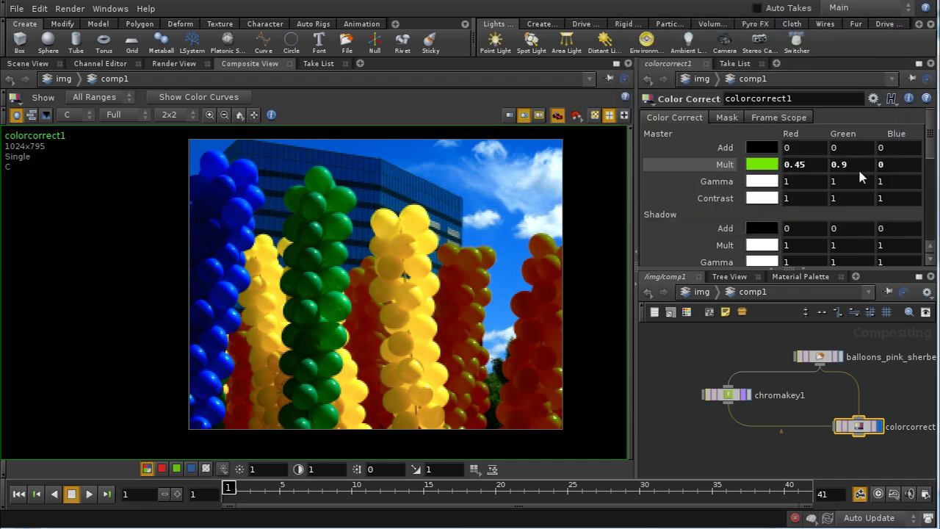
middle_click_drag(885, 163, 922, 170)
left_click_drag(479, 245, 554, 263)
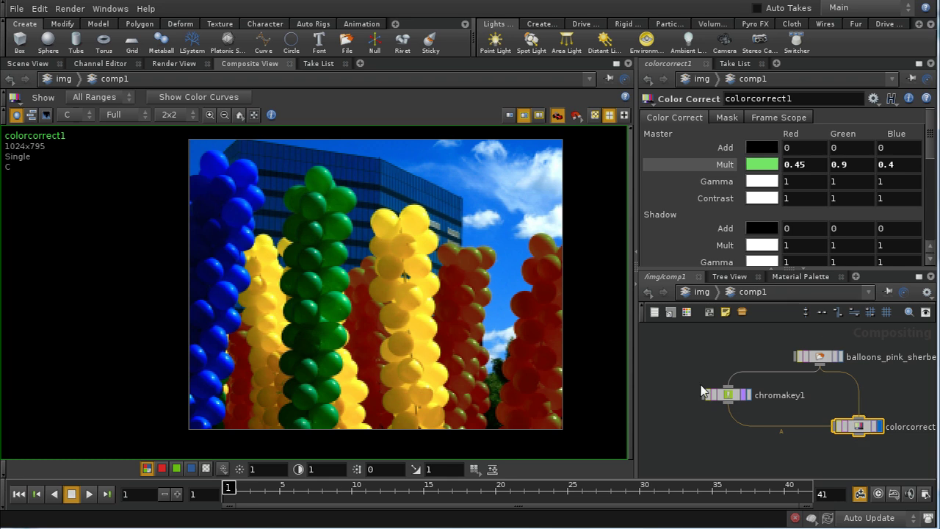
left_click_drag(424, 344, 550, 380)
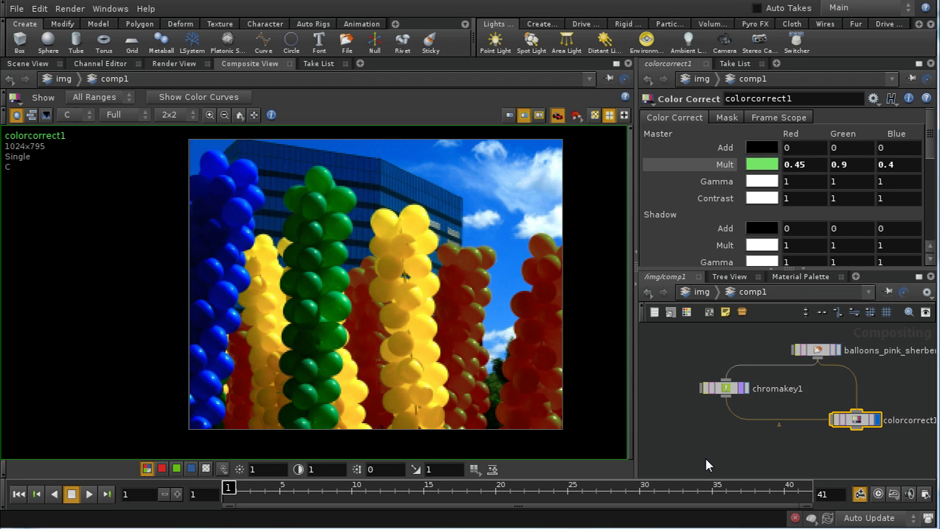
Insert a Lumakey node on the wire between chromakey1 and the mask input of colorcorrect1.
key("Tab")
mouse_move(731, 352)
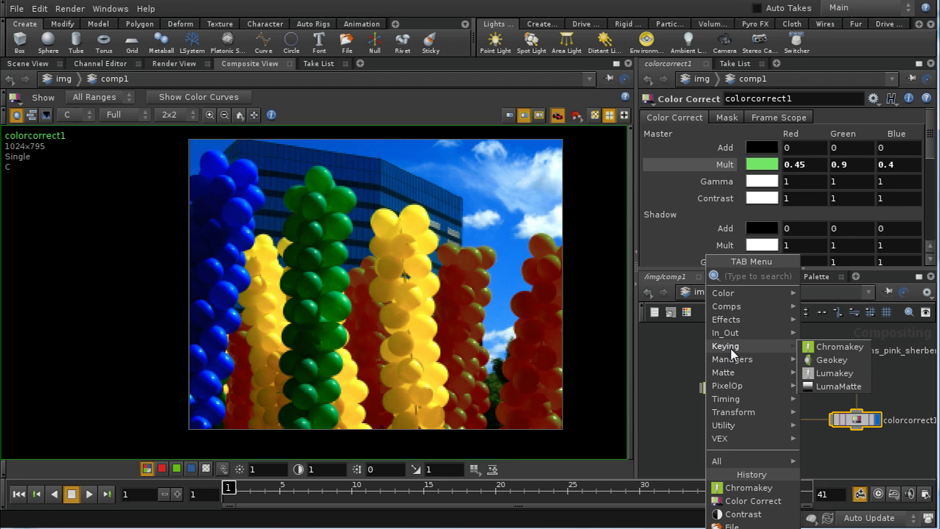
left_click(826, 373)
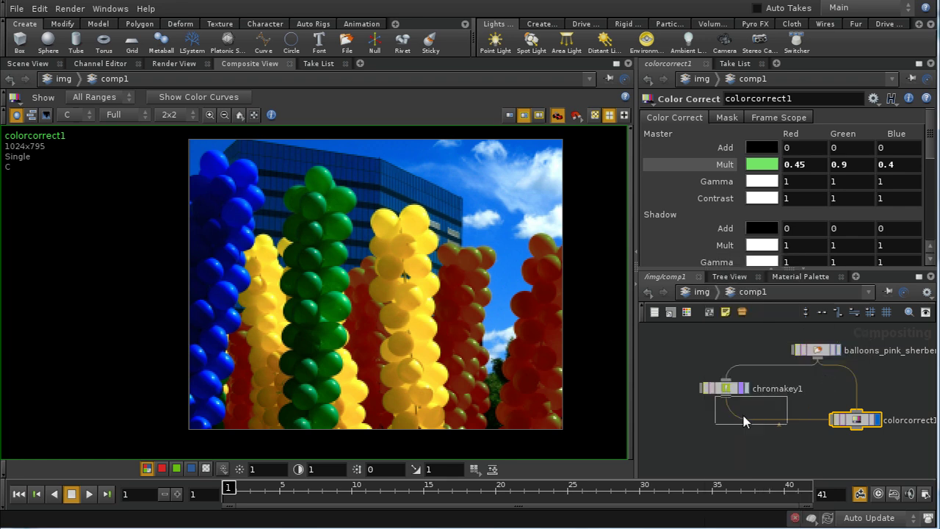
left_click(727, 415)
Delete the chromakey1 node, reposition lumakey1 in its place and select it to show its parameters.
left_click_drag(723, 391, 713, 387)
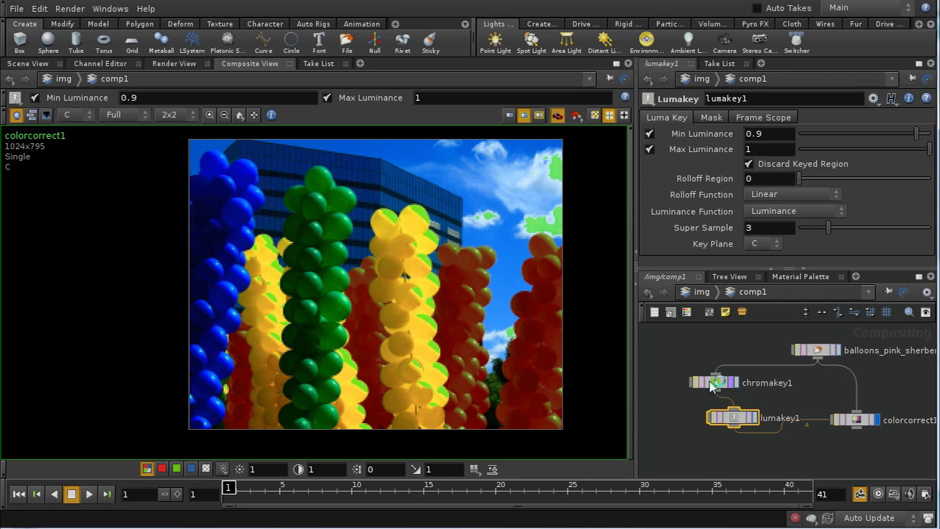
key("Delete")
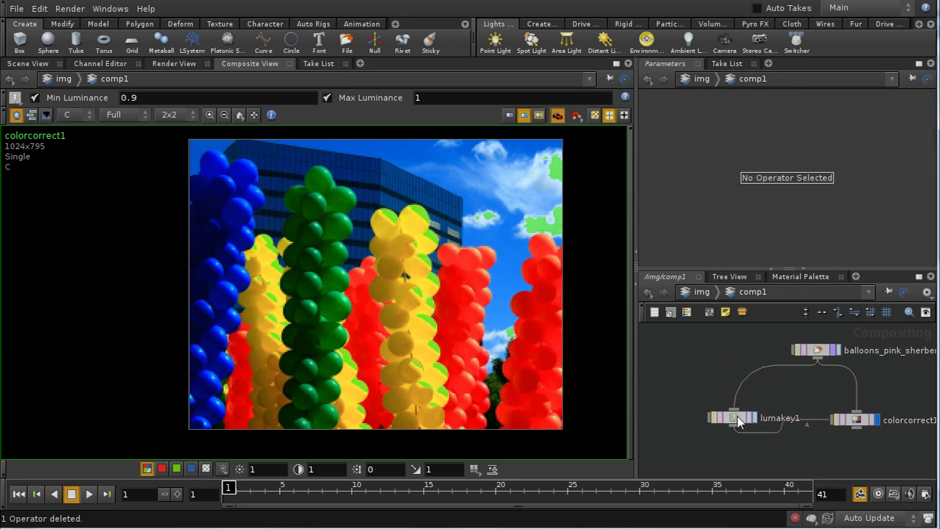
left_click_drag(734, 417, 736, 397)
left_click(736, 394)
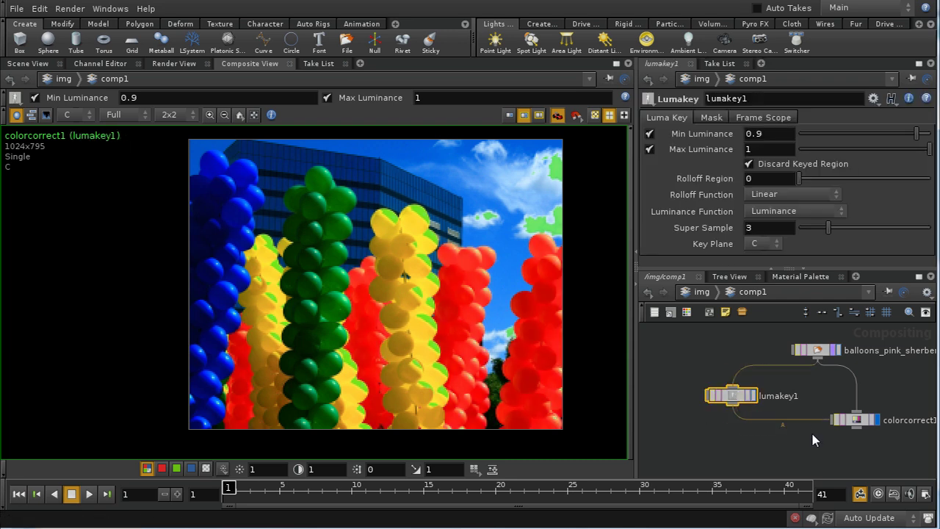
Raise the Min Luminance of lumakey1 to 0.97 to limit the key to the brightest cloud areas, and select colorcorrect1.
left_click_drag(495, 439, 523, 425)
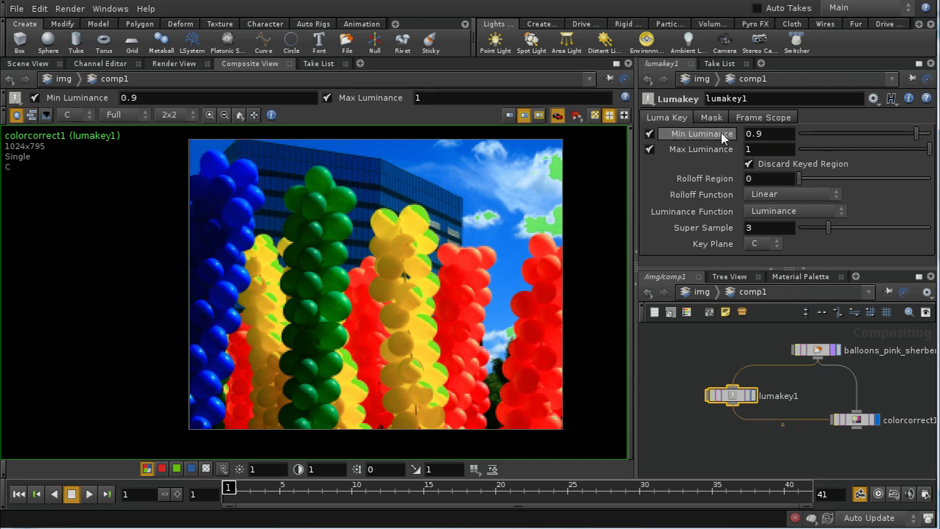
middle_click(778, 141)
middle_click_drag(778, 140, 837, 193)
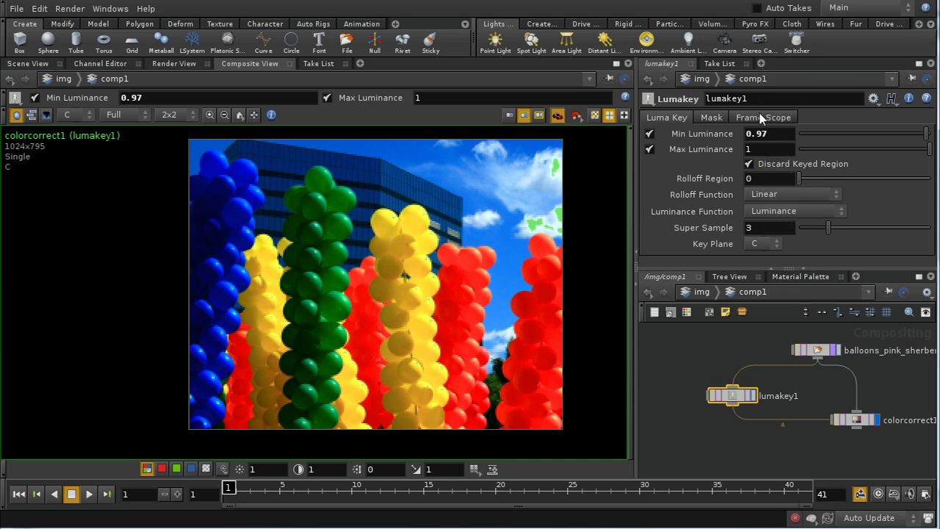
left_click(573, 250)
left_click_drag(573, 250, 534, 224)
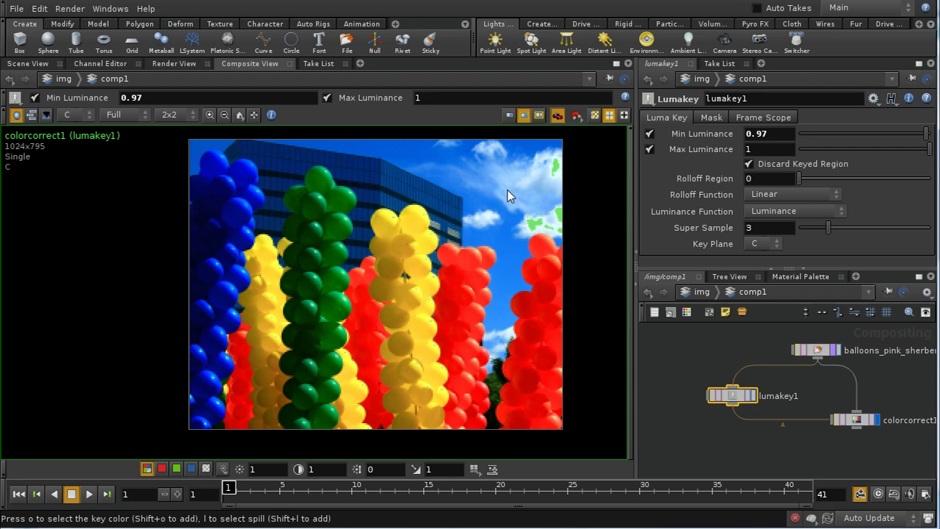
left_click(855, 419)
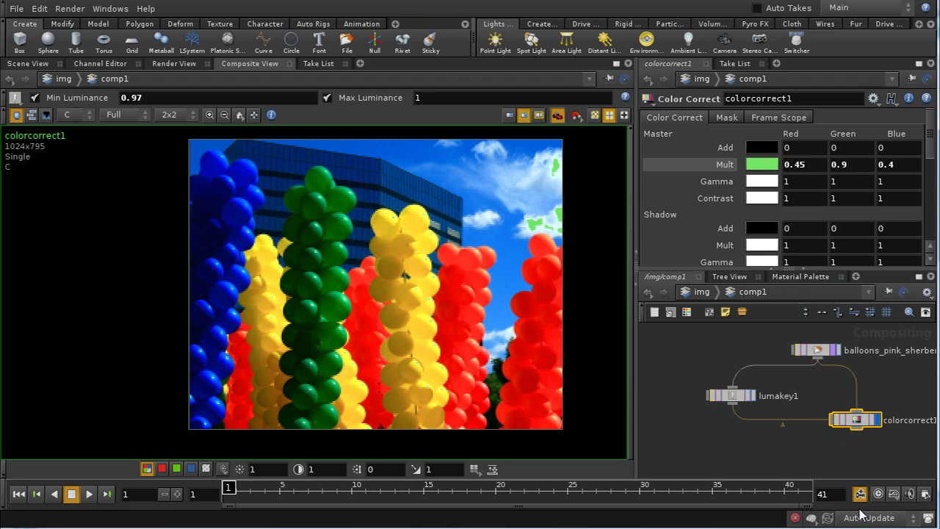
Reposition colorcorrect1 and change its Master Mult to a cyan tint of 0, 0.9, 0.9.
left_click_drag(864, 425, 848, 436)
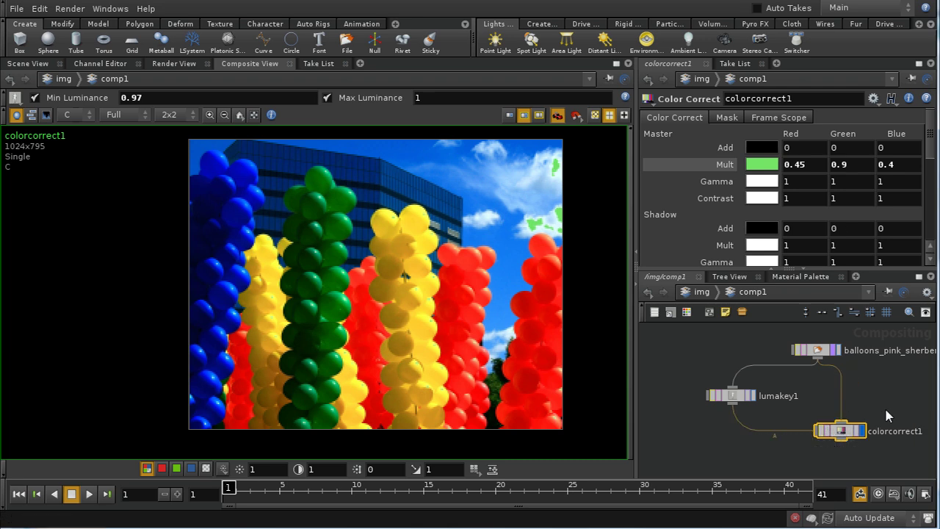
left_click(761, 166)
left_click(843, 41)
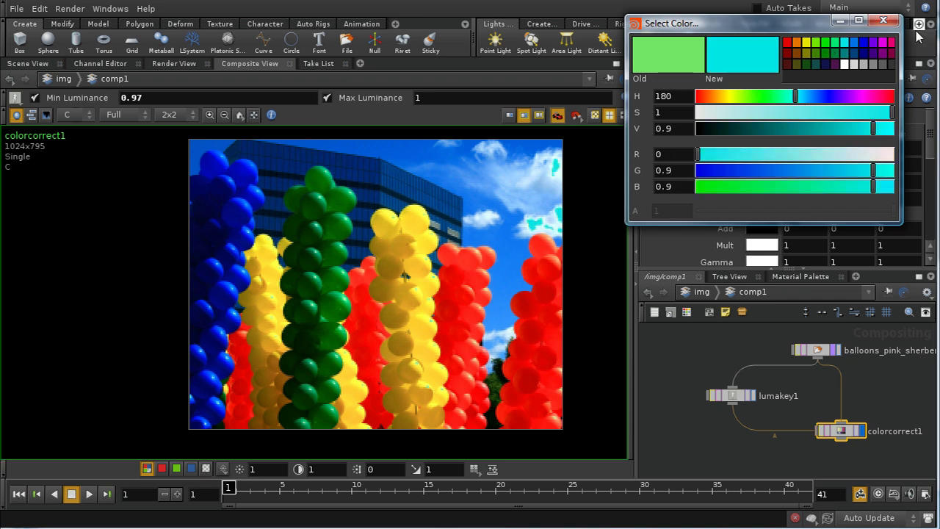
left_click(884, 20)
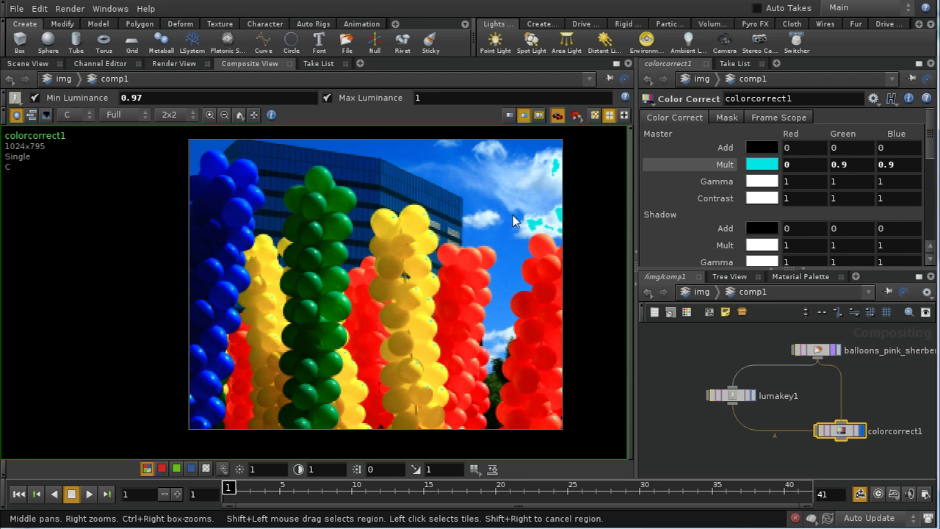
Add a Shape node above lumakey1 and wire the balloons image into its input.
middle_click_drag(705, 440, 759, 451)
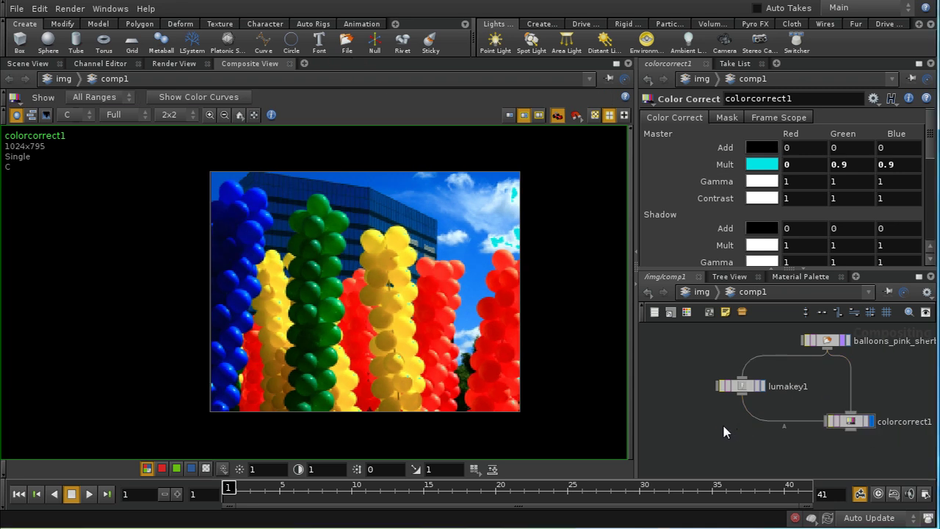
middle_click_drag(723, 432, 730, 447)
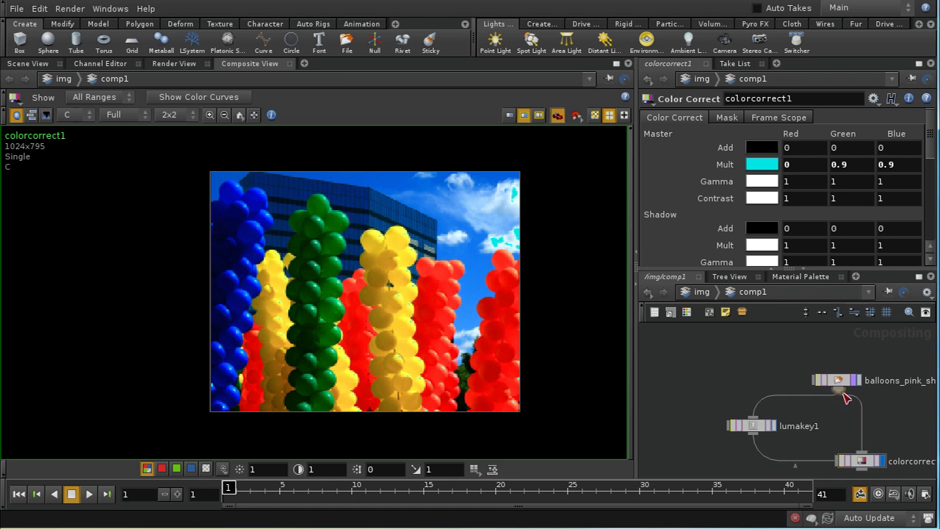
left_click_drag(835, 384, 834, 354)
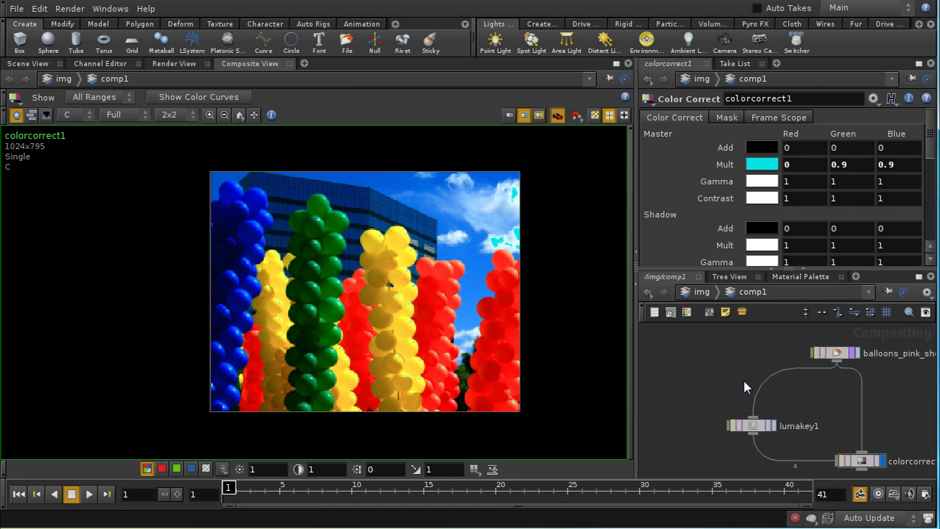
key("Tab")
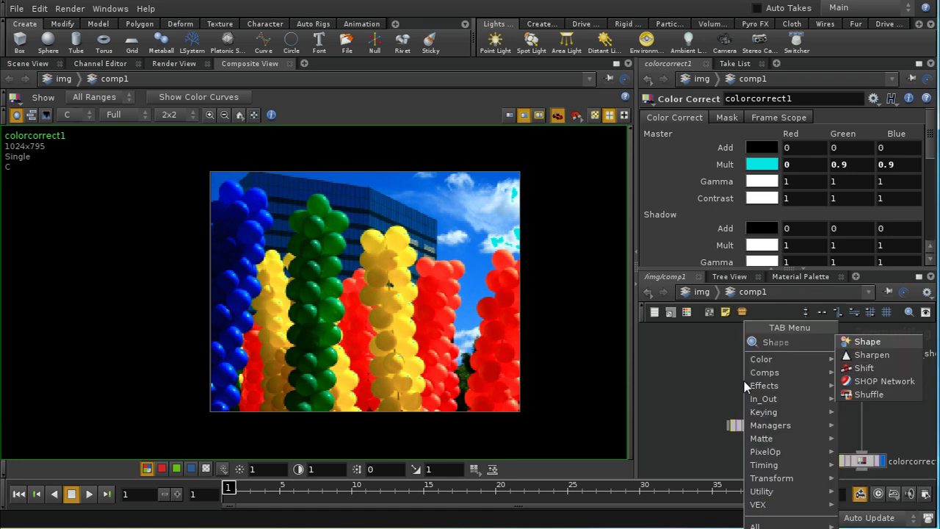
left_click(869, 340)
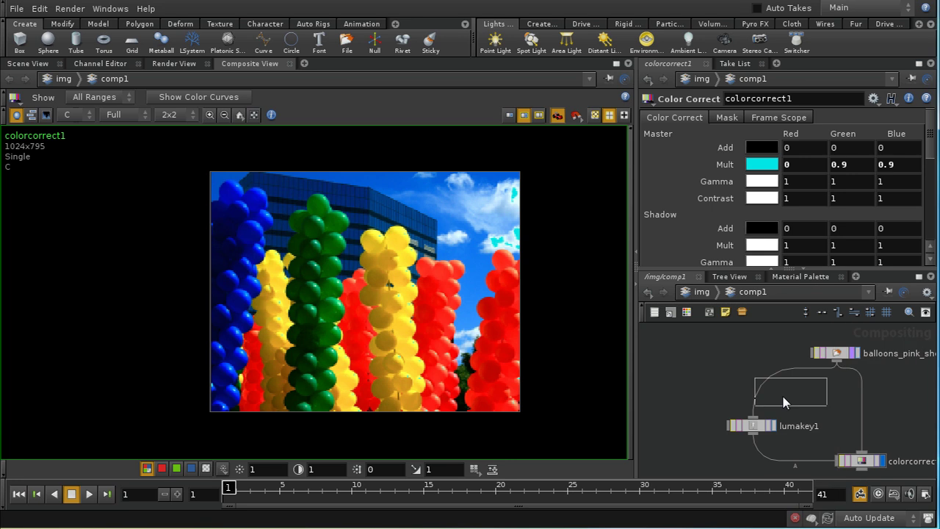
left_click(746, 373)
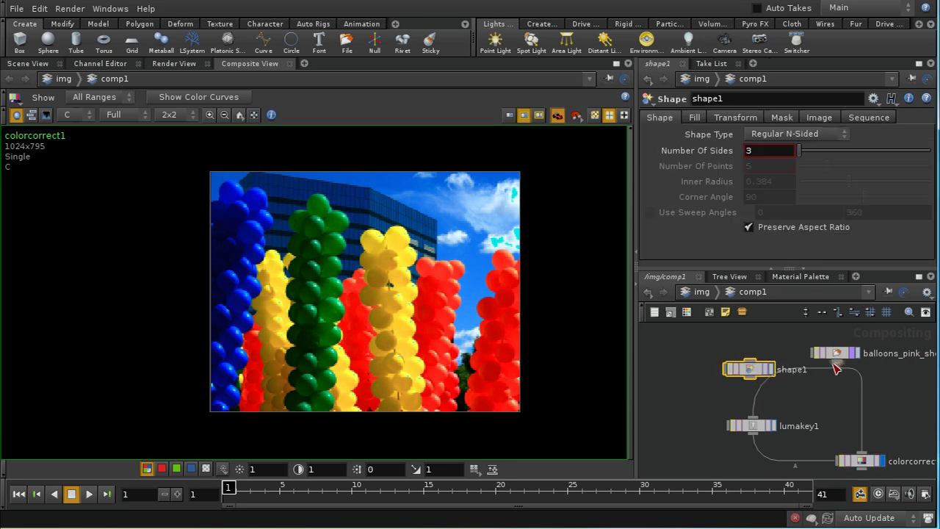
left_click_drag(835, 360, 710, 379)
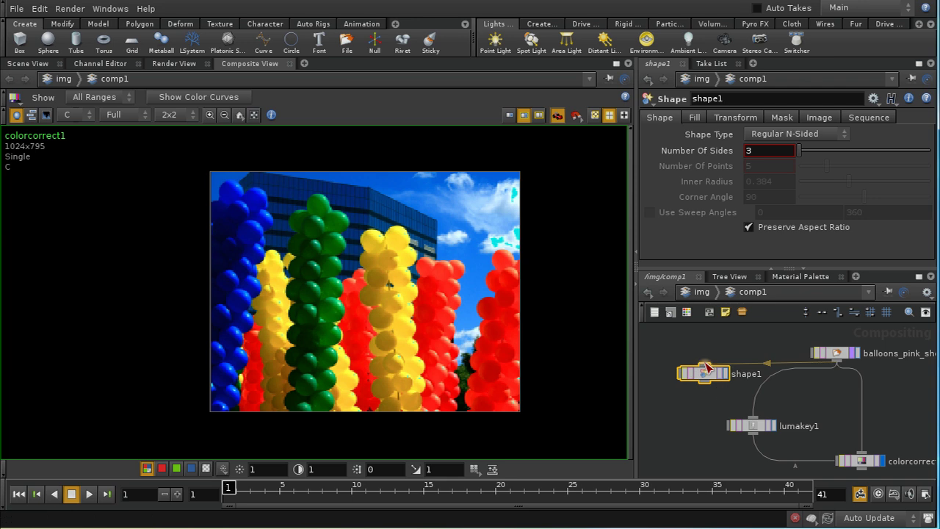
middle_click(836, 359)
middle_click(716, 374)
Make shape1 a Rectangle, display it, and shrink and move the shape over the clouds at the image's upper-right corner.
left_click(795, 137)
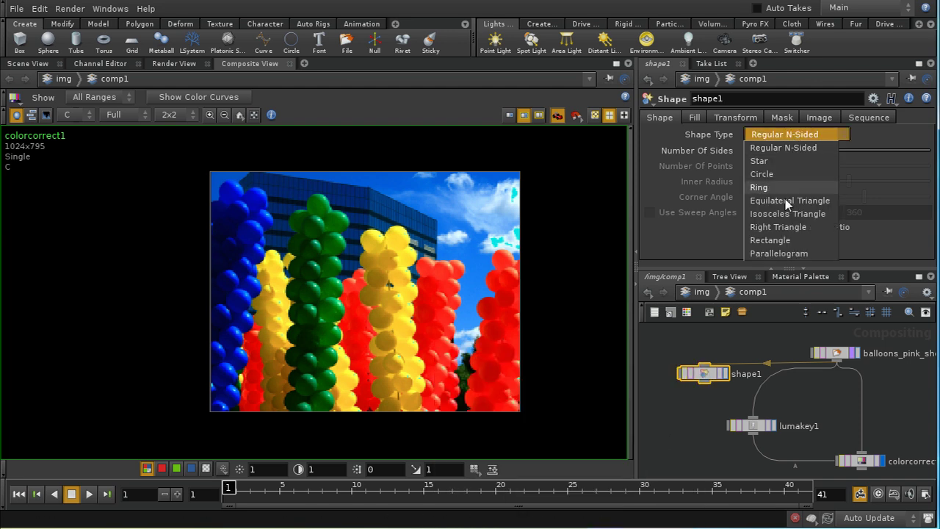
left_click(788, 238)
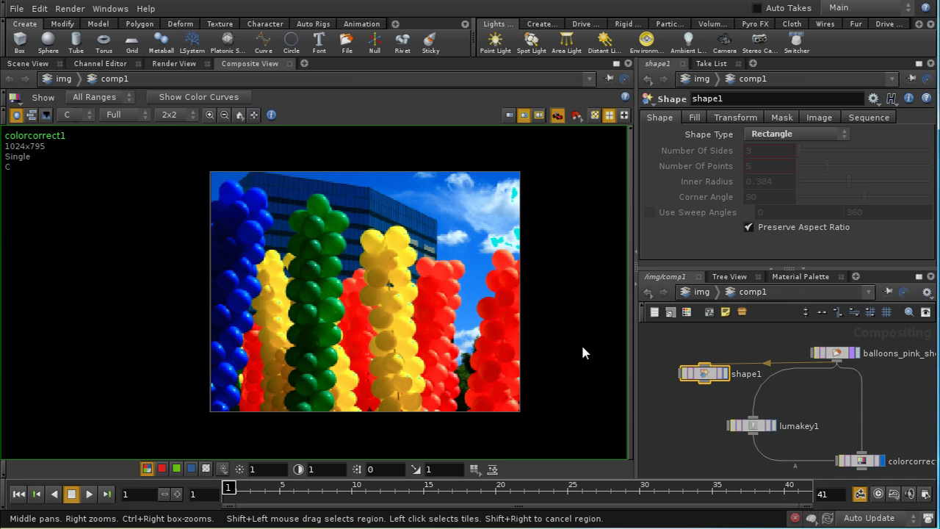
left_click(726, 373)
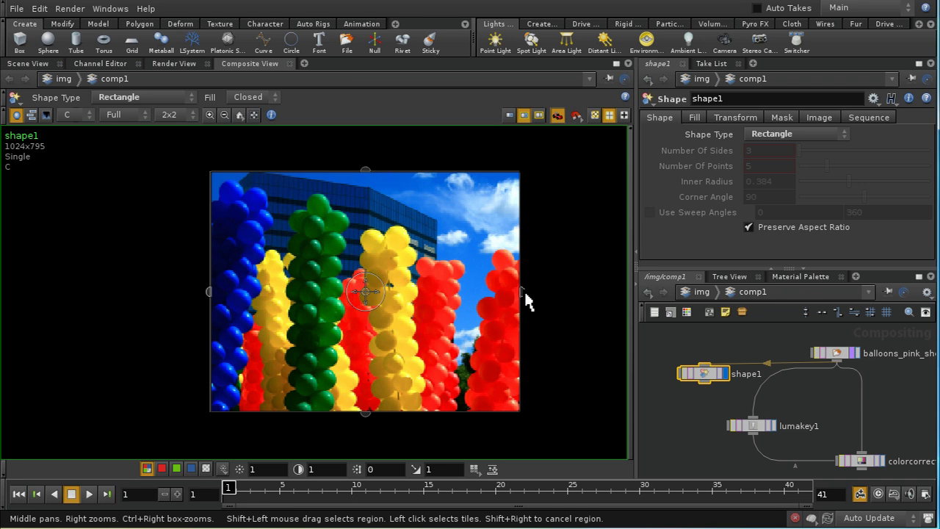
left_click_drag(525, 294, 436, 298)
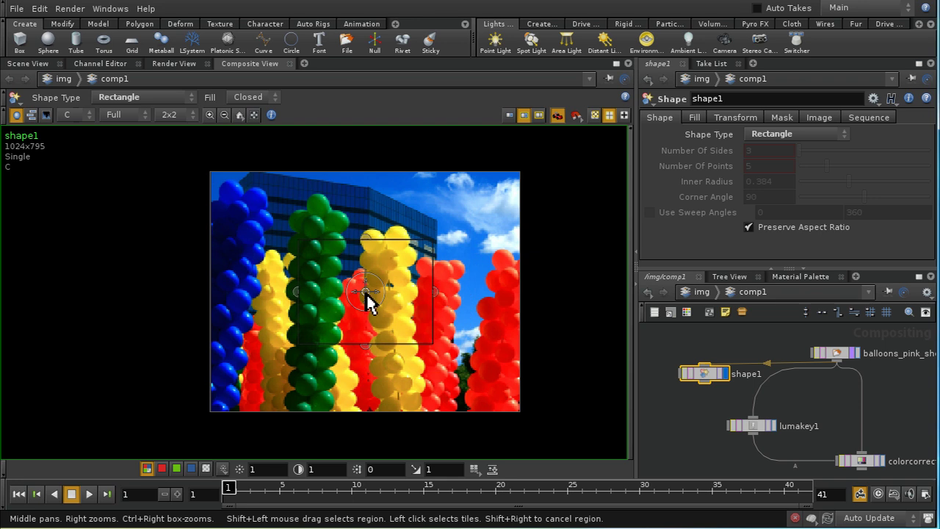
left_click_drag(370, 297, 510, 198)
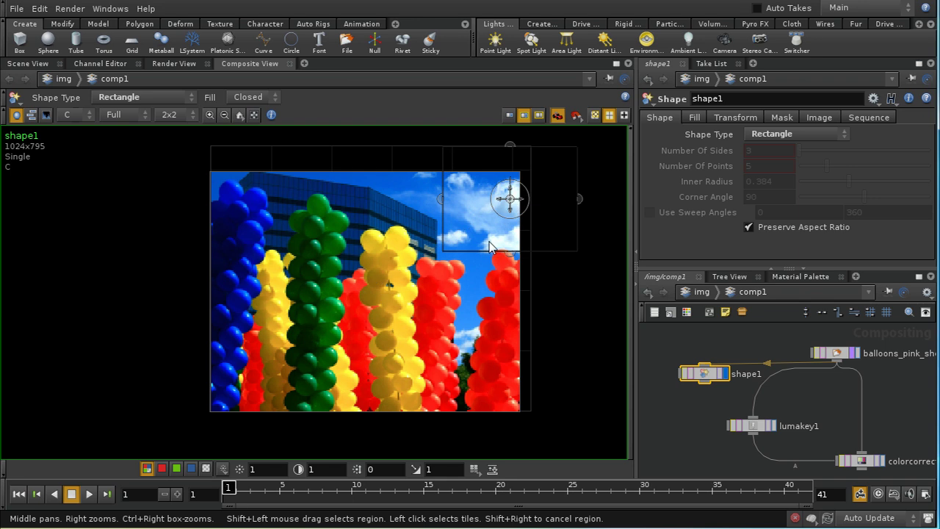
View the alpha and M planes of shape1 and check which plane its Image settings add.
mouse_move(528, 528)
left_click(205, 469)
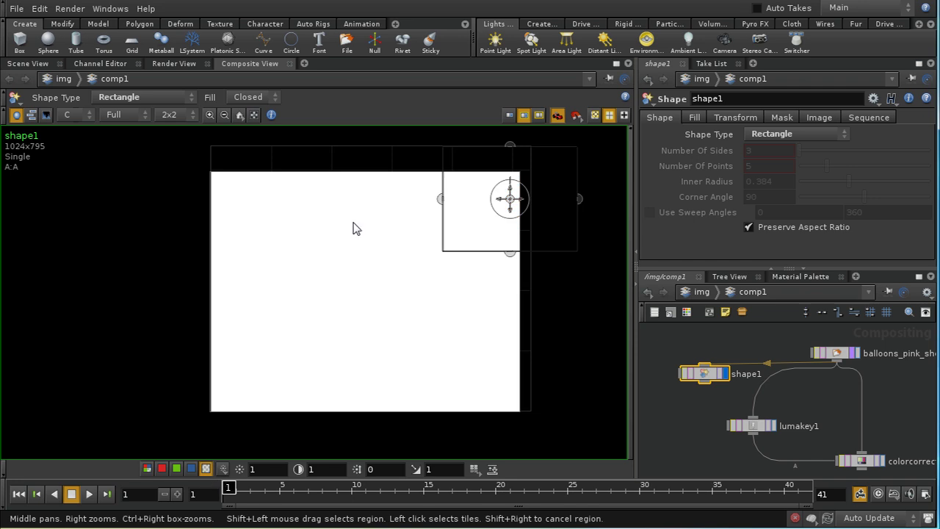
left_click(85, 115)
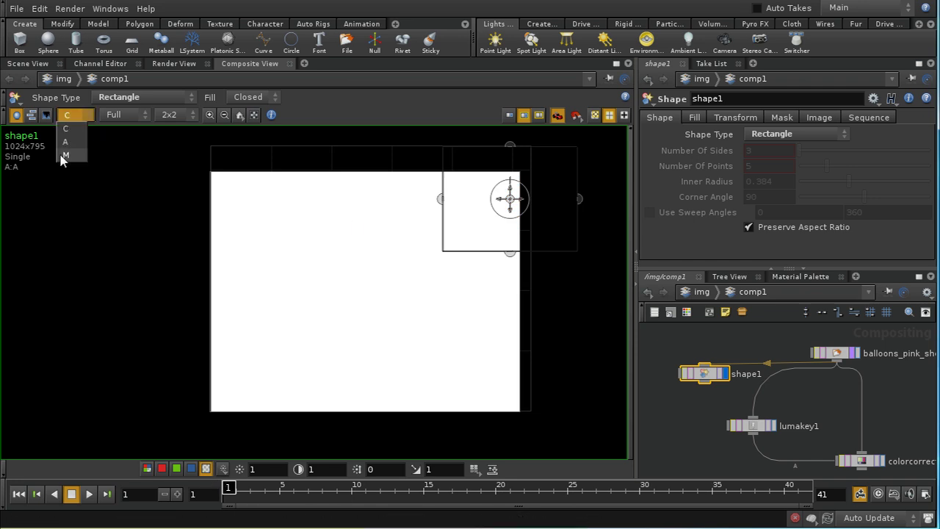
left_click(64, 155)
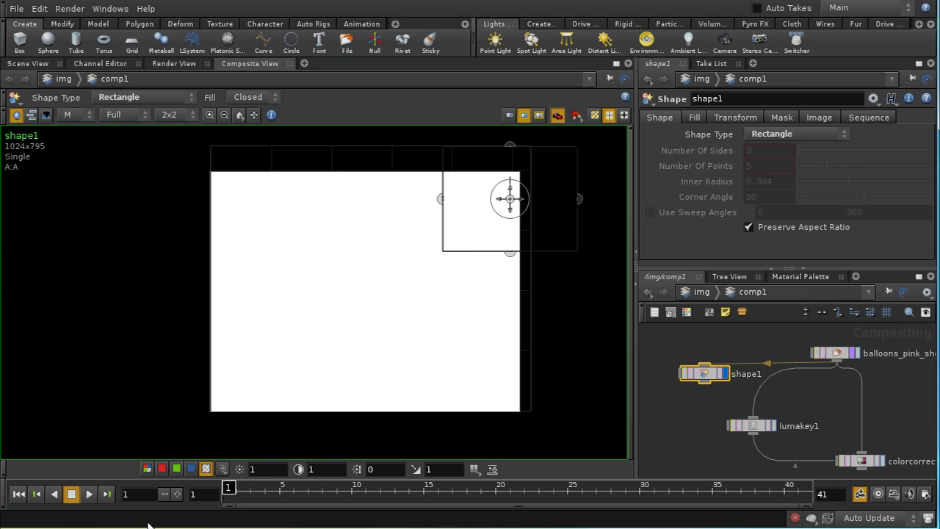
left_click(815, 117)
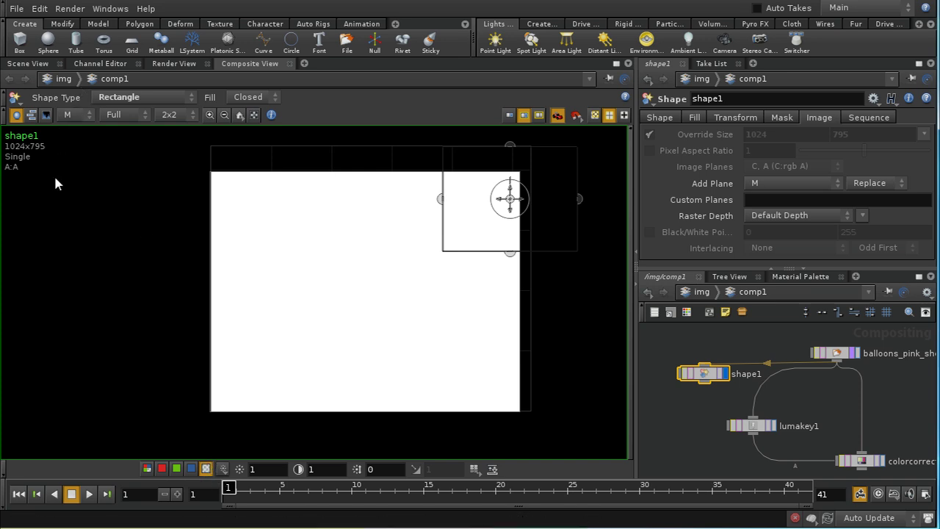
left_click(147, 468)
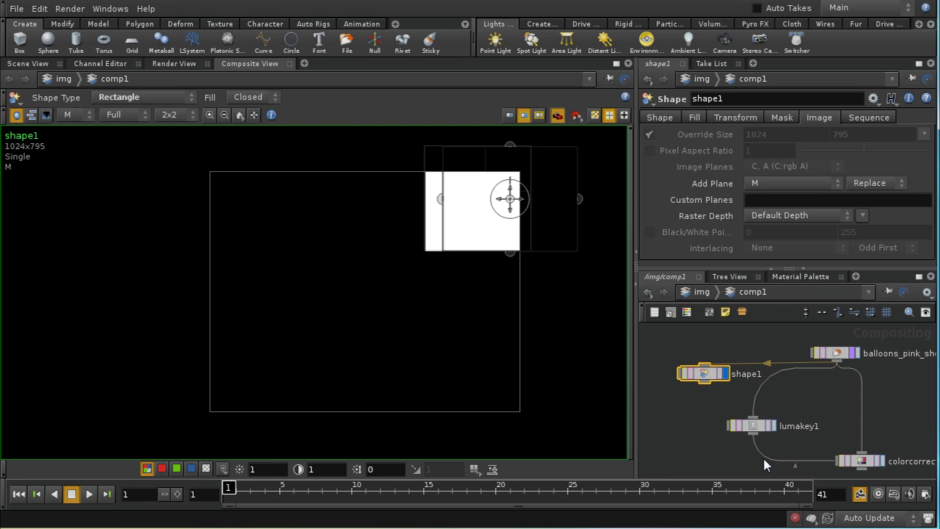
Add a Mask node below lumakey1, with shape1 as its image input and lumakey1 as its mask input.
middle_click_drag(725, 449, 732, 418)
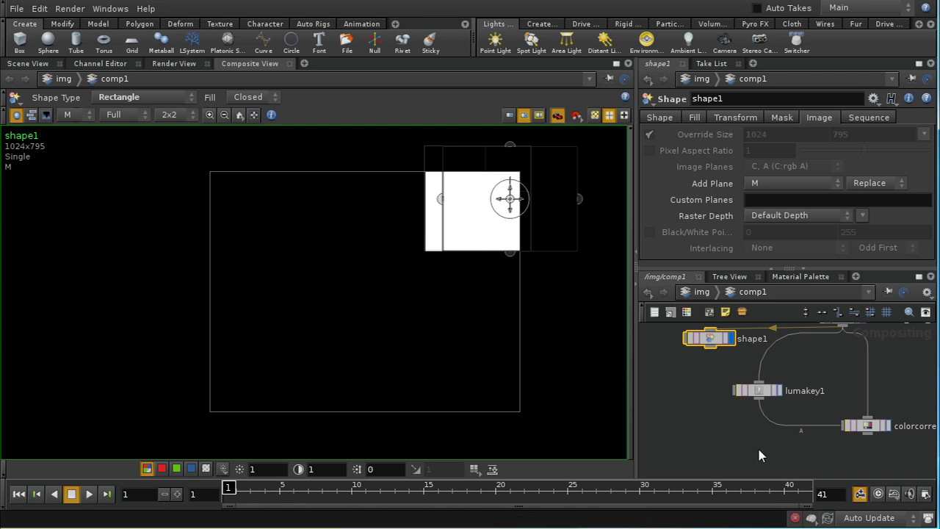
key("Tab")
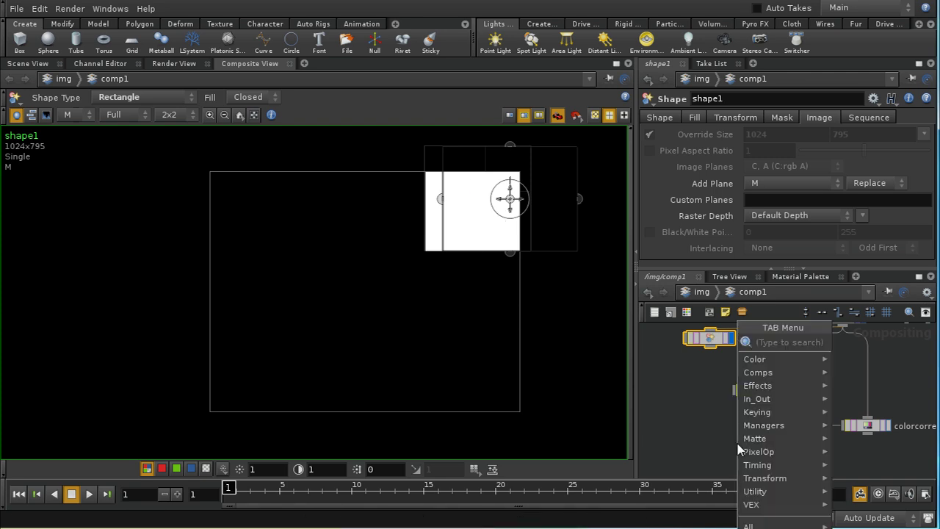
type("m")
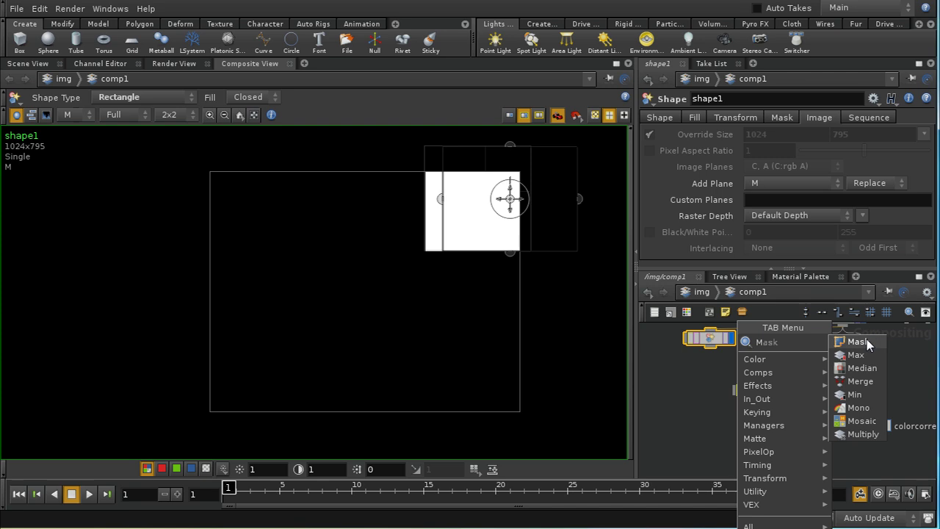
left_click(857, 341)
left_click(733, 444)
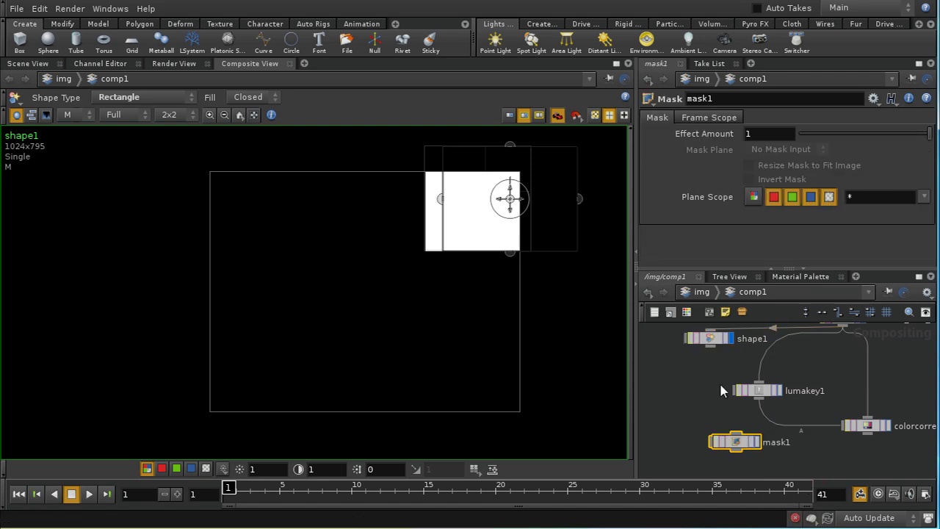
left_click_drag(709, 346, 731, 437)
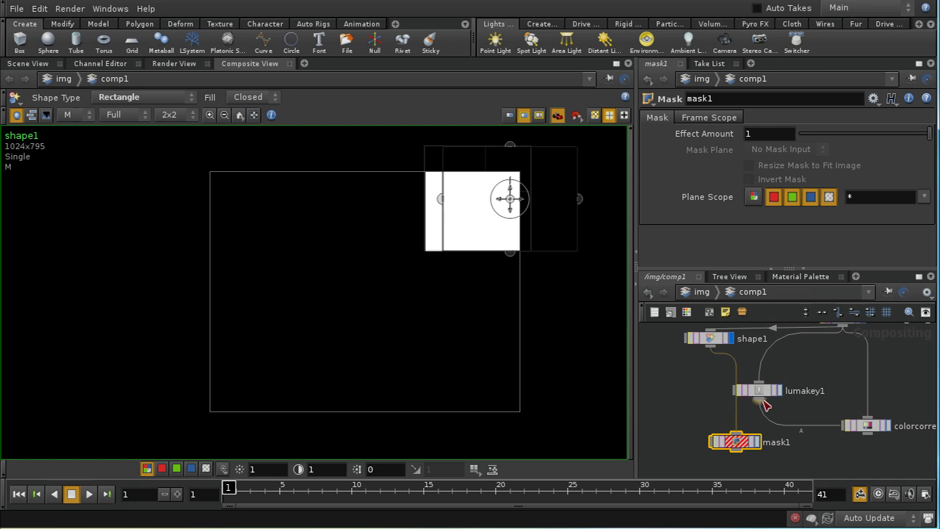
left_click(703, 447)
left_click_drag(738, 448, 738, 458)
Limit mask1's Plane Scope to the M plane, with the red, green, blue and alpha components turned off.
left_click(833, 196)
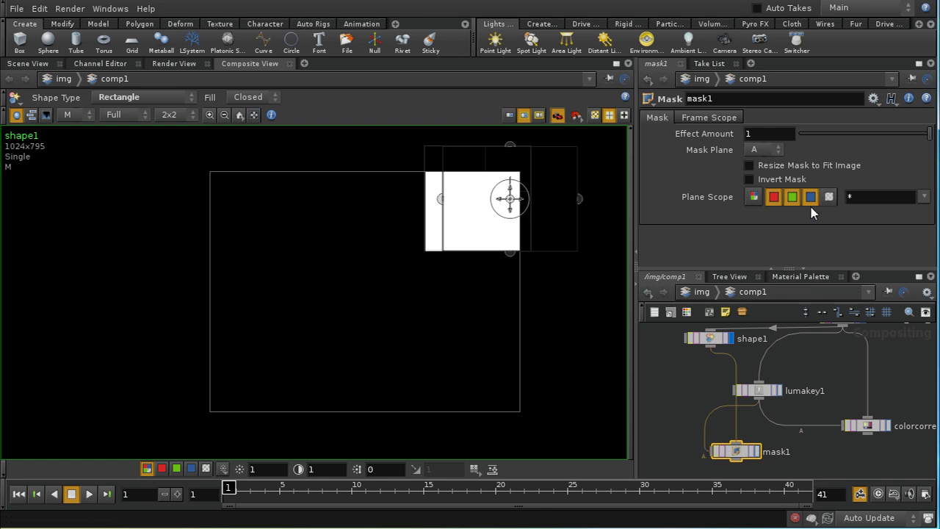
left_click(810, 197)
left_click(793, 197)
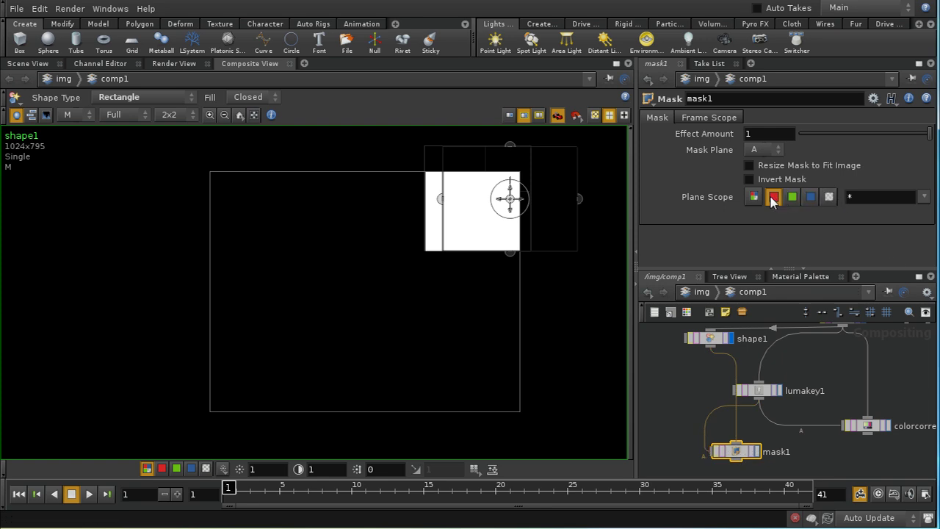
left_click(773, 196)
left_click(924, 197)
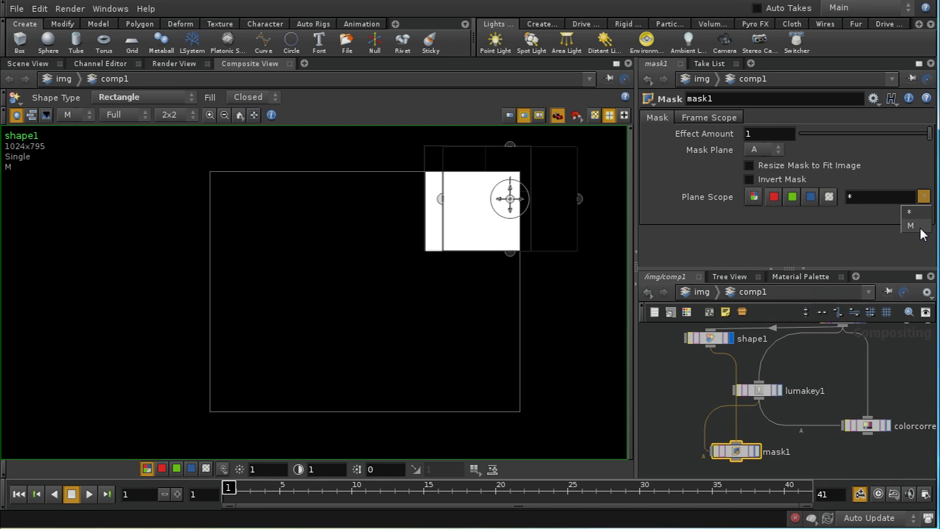
left_click(910, 226)
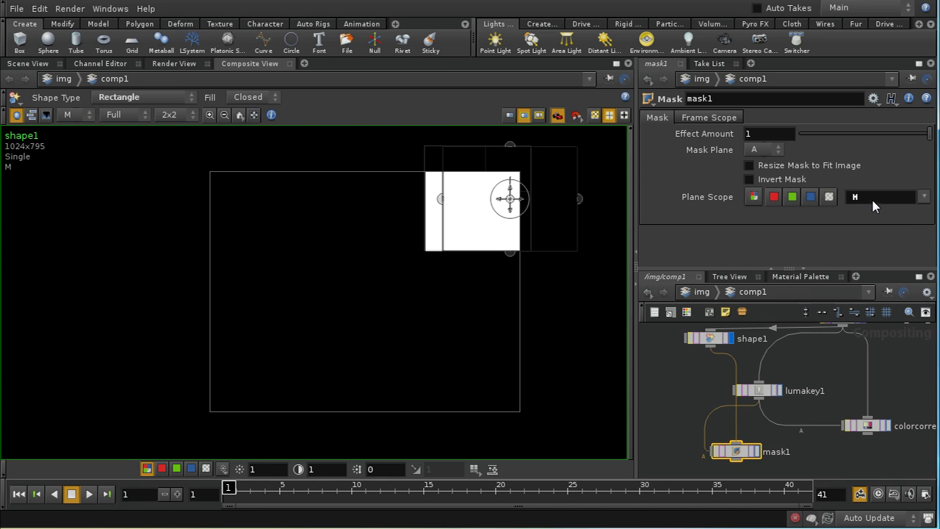
Display the M plane of mask1 and enable Invert Mask.
left_click(757, 451)
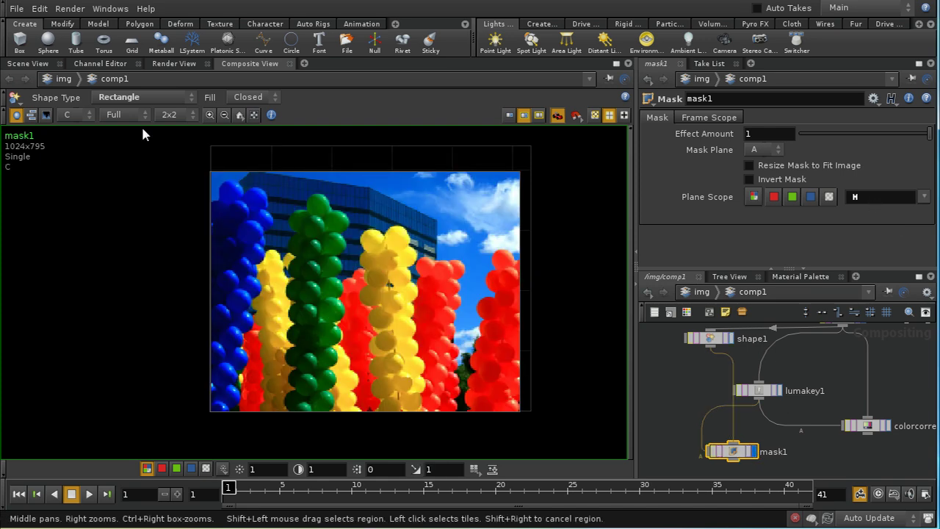
left_click(86, 115)
left_click(75, 153)
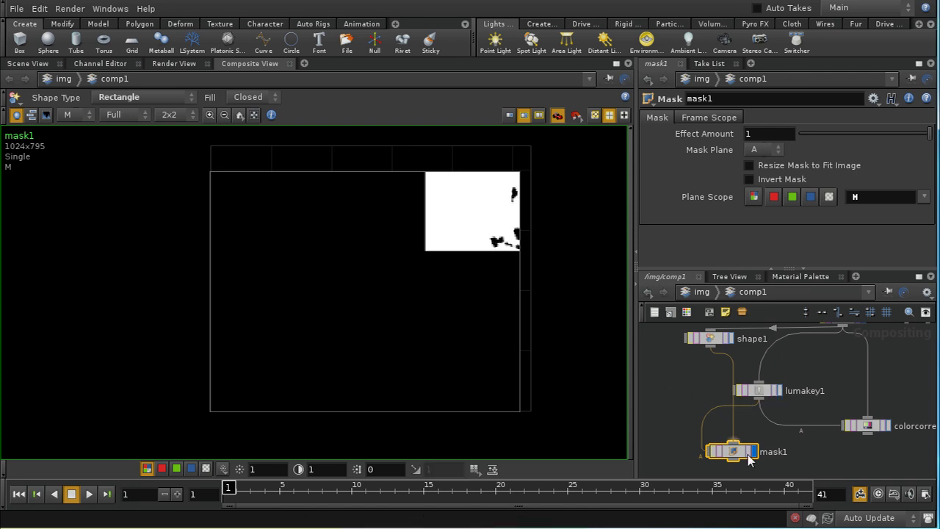
left_click(749, 179)
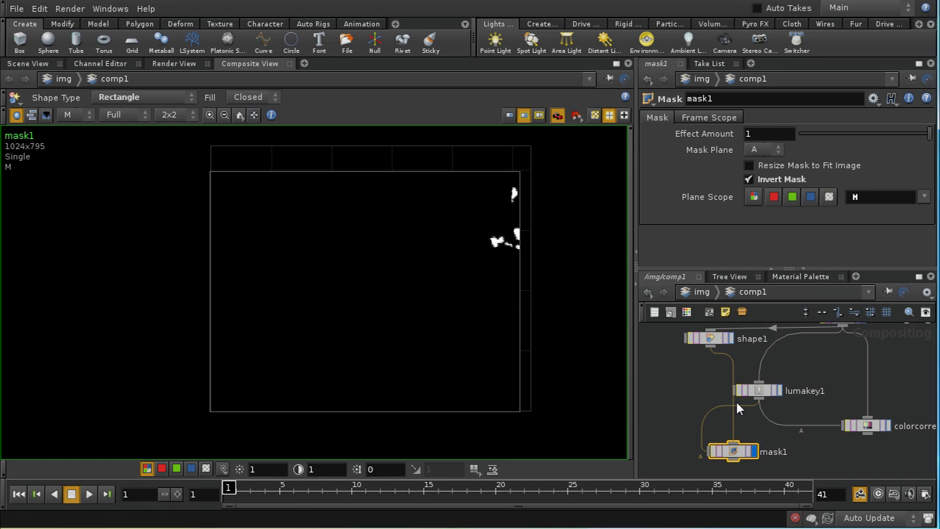
Wire mask1 into the mask input of colorcorrect1 in place of lumakey1, and select colorcorrect1.
middle_click_drag(842, 454, 838, 403)
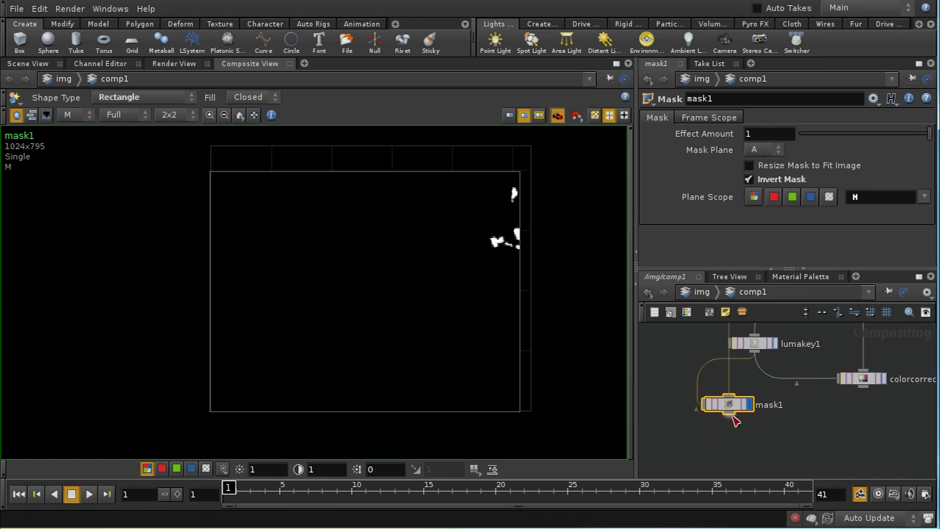
left_click_drag(735, 417, 820, 413)
left_click_drag(834, 380, 839, 386)
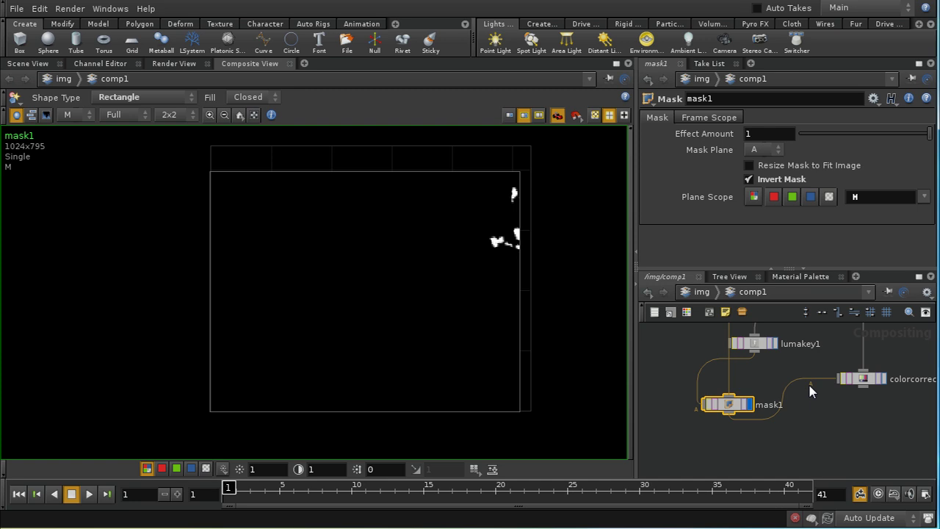
left_click(860, 380)
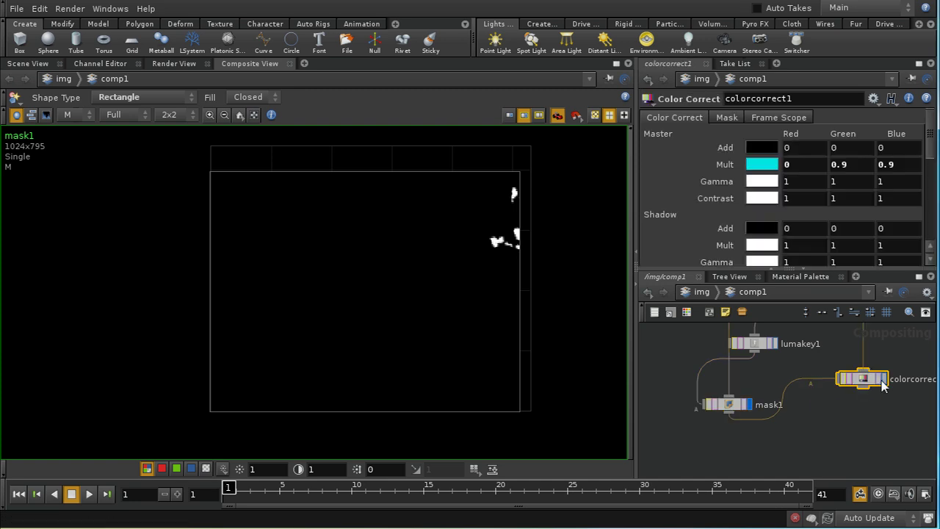
Display colorcorrect1, set its operation mask to the M plane of the mask input, and turn off Invert Mask.
left_click(883, 379)
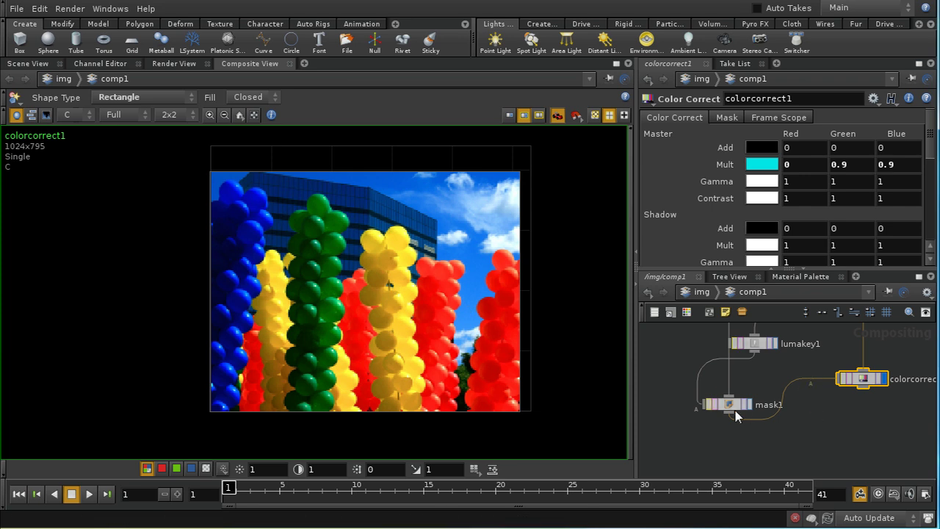
left_click(729, 117)
left_click(833, 150)
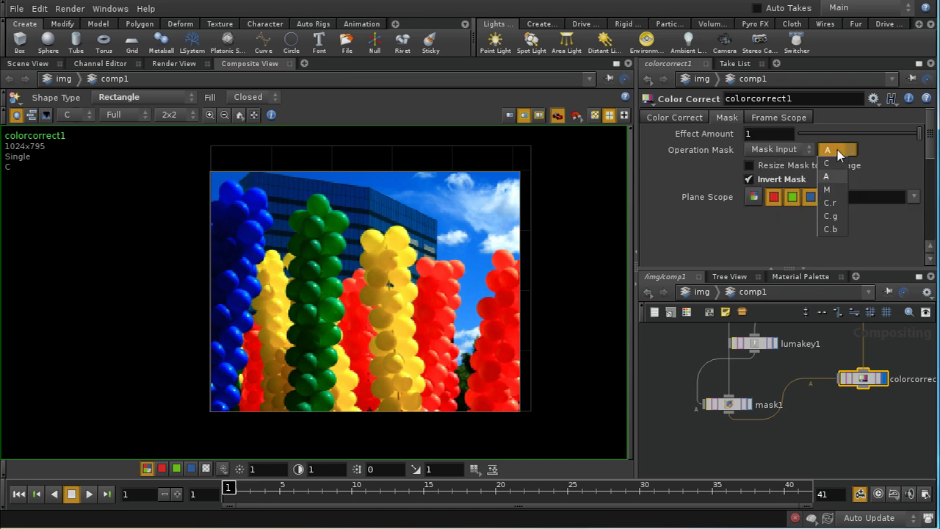
left_click(827, 190)
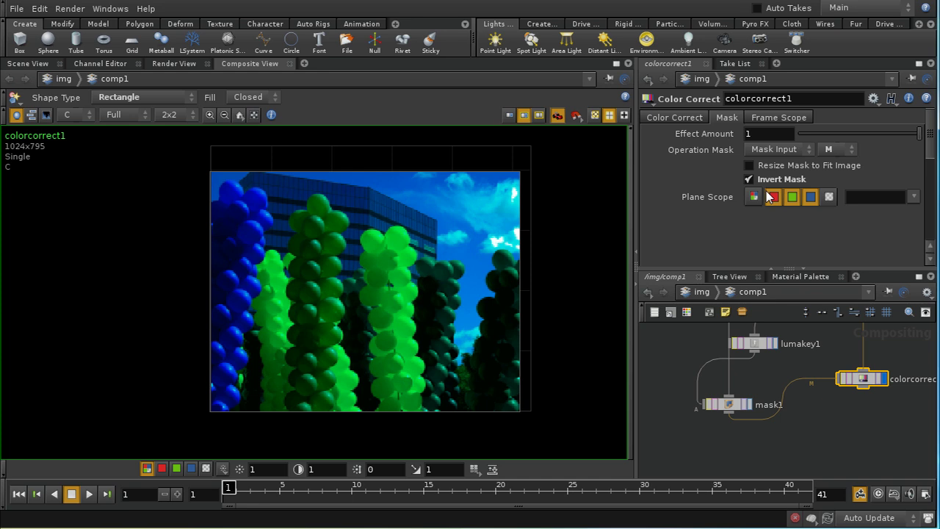
left_click(748, 180)
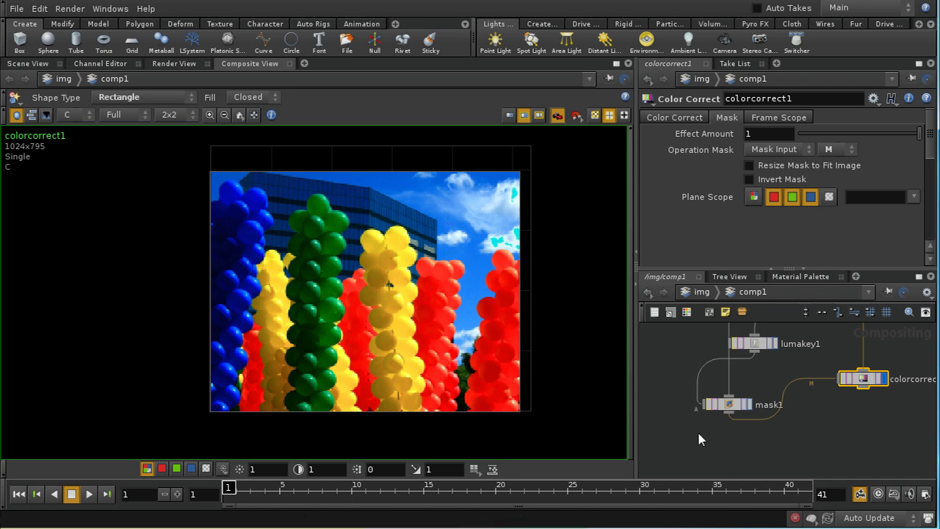
middle_click_drag(731, 390, 741, 424)
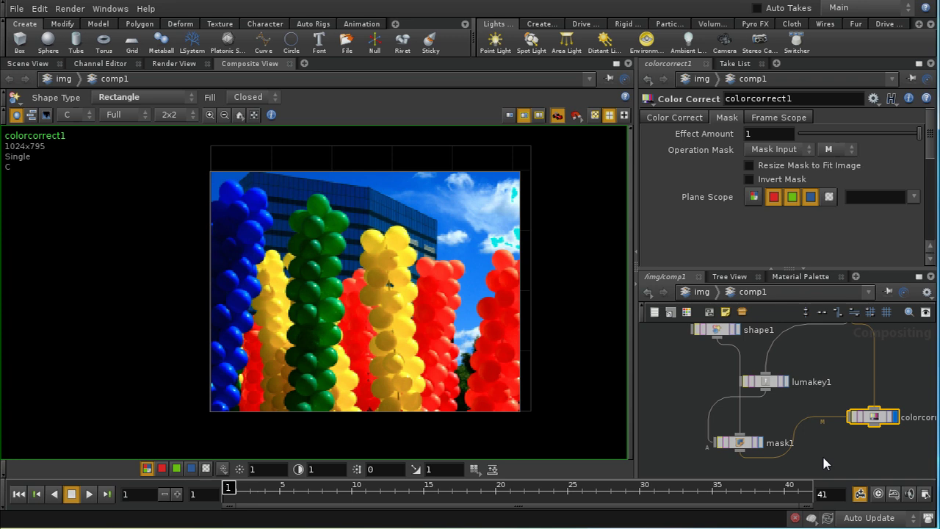
middle_click_drag(821, 454, 813, 428)
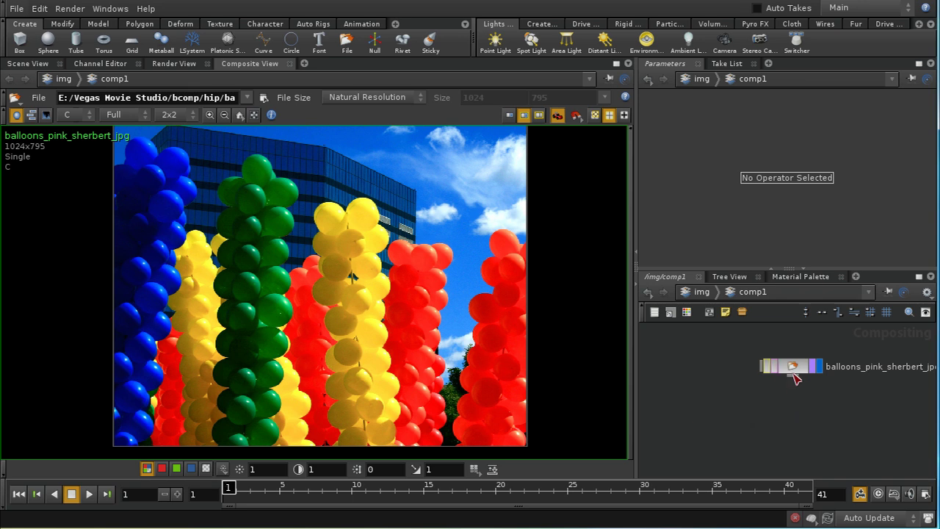
Add a Color Curve node below the balloons image node, wired to its output, and display its result.
key("Tab")
mouse_move(811, 346)
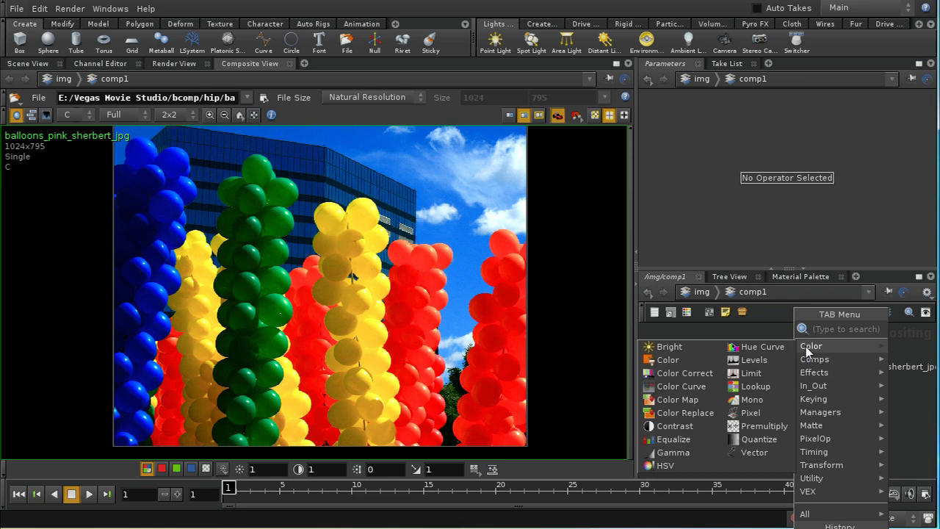
left_click(670, 390)
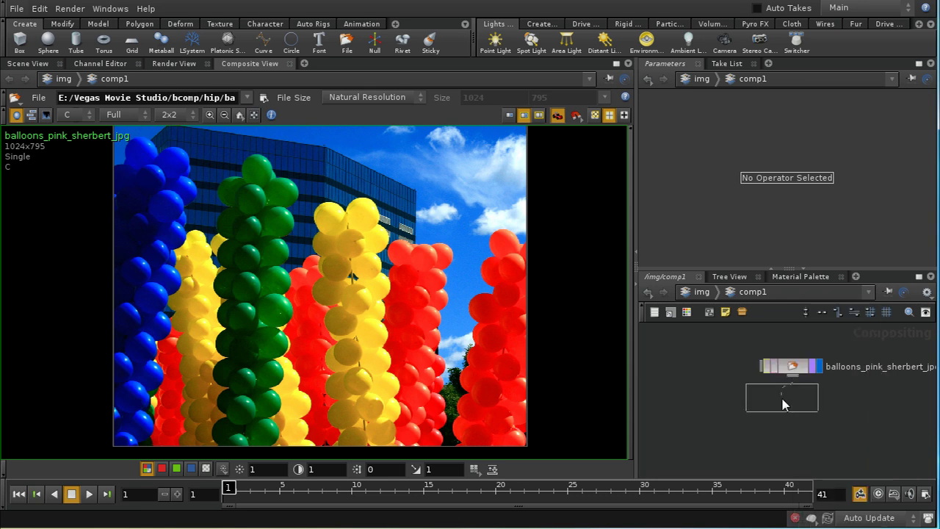
left_click(792, 401)
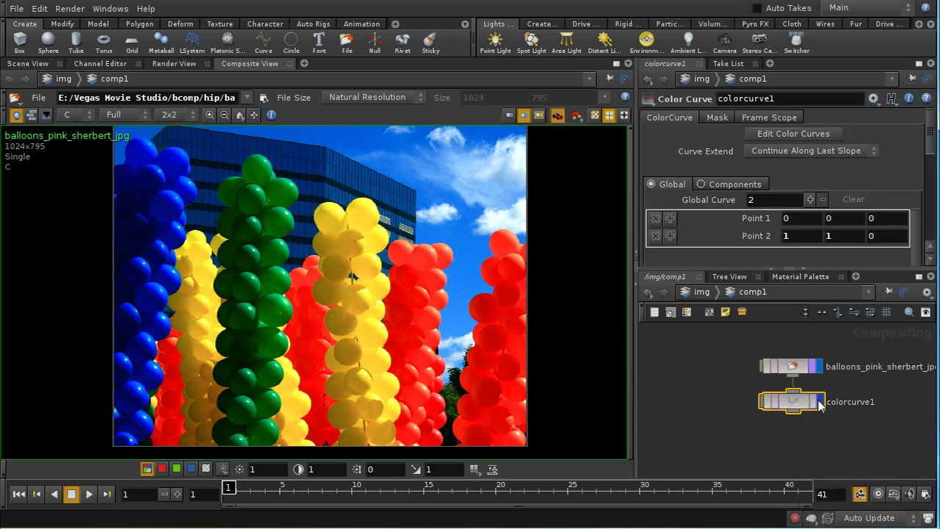
mouse_move(795, 401)
left_mouse_down()
mouse_move(793, 430)
mouse_move(793, 419)
left_mouse_up()
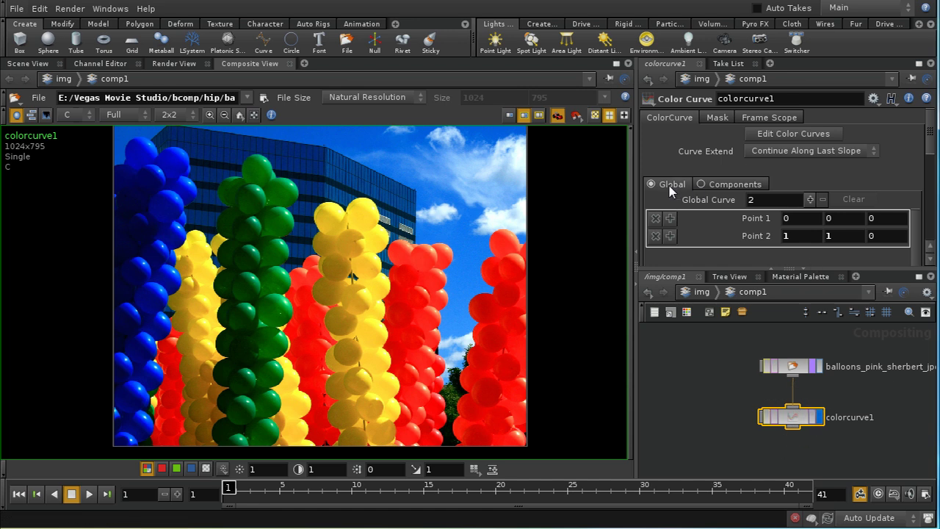
In Global mode, open colorcurve1's color curve editor, add a middle point for all channels, and raise it to about (0.32, 0.73).
left_click(700, 184)
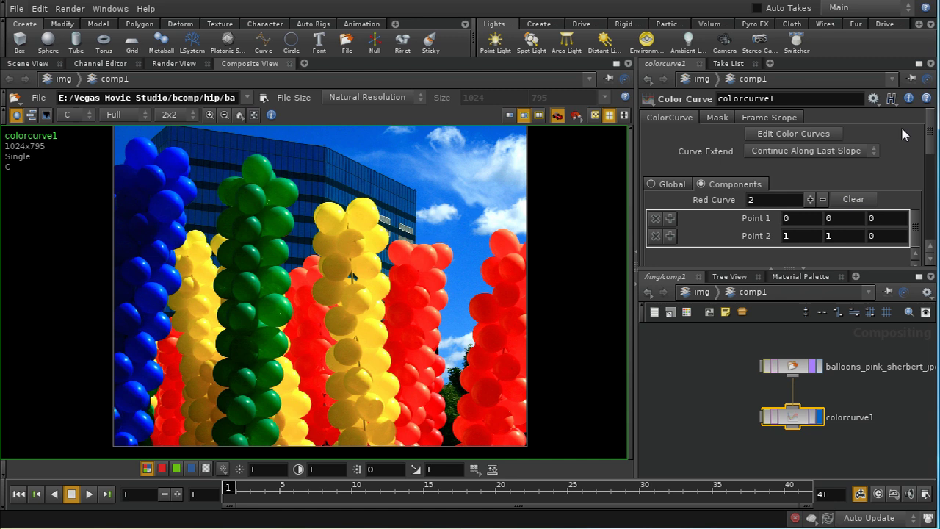
mouse_move(930, 141)
left_mouse_down()
mouse_move(931, 208)
mouse_move(928, 140)
left_mouse_up()
left_click(650, 184)
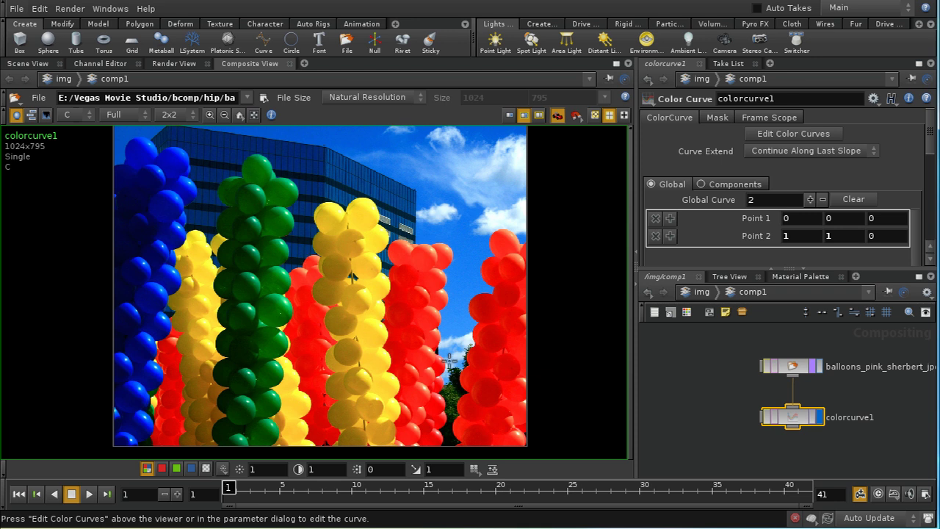
left_click(779, 134)
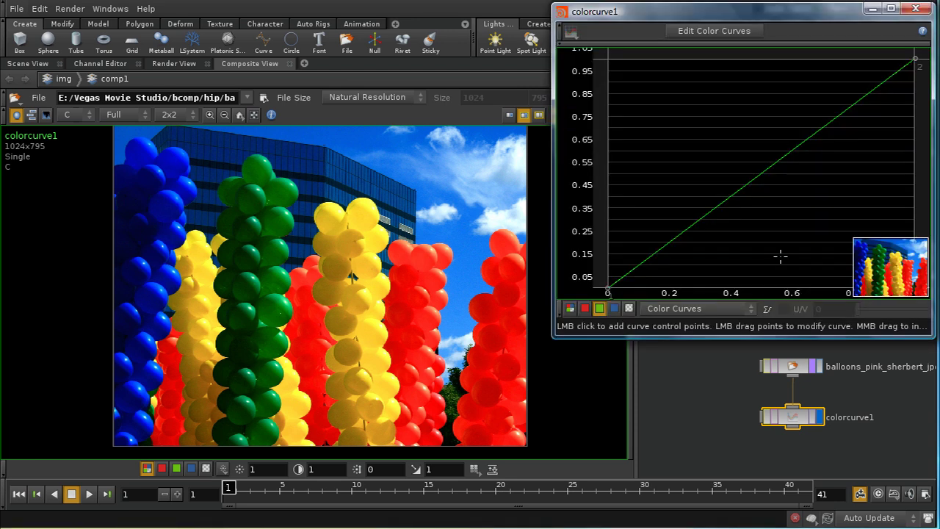
left_click(569, 308)
left_click(772, 164)
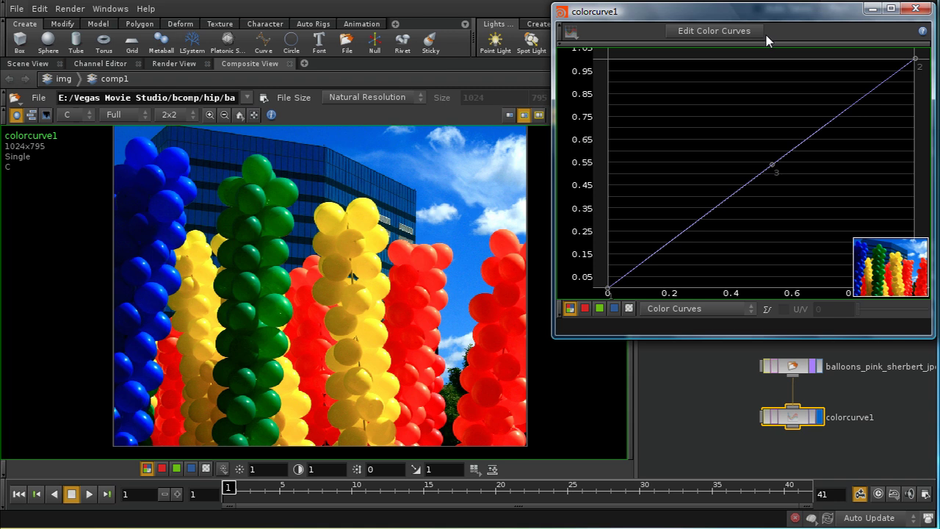
left_click_drag(767, 12, 685, 22)
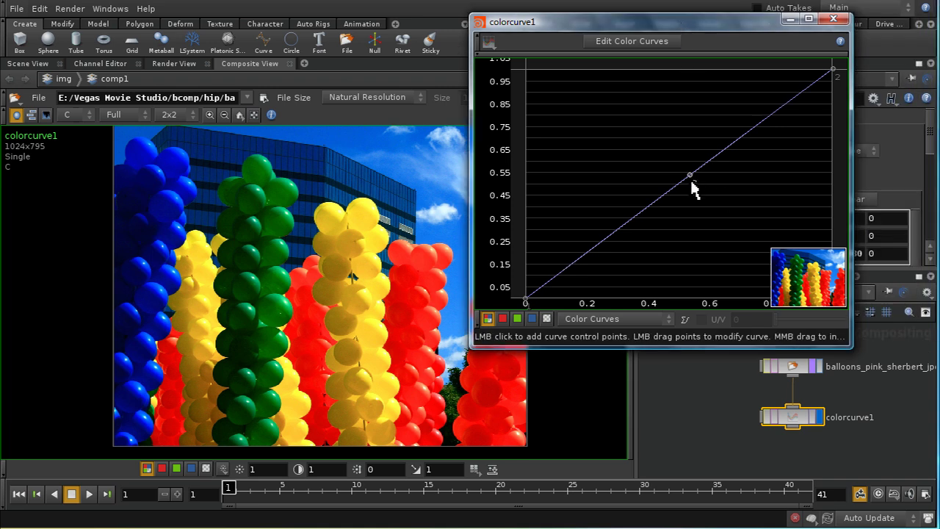
left_click_drag(689, 174, 625, 132)
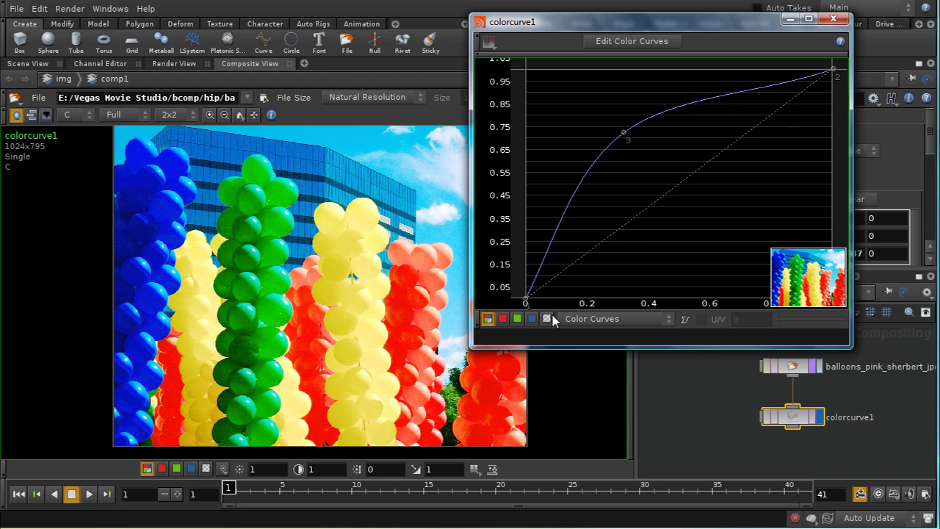
Move the middle point of the red curve to about (0.46, 0.45) and the green curve's to about (0.52, 0.51), and close the editor.
left_click(504, 320)
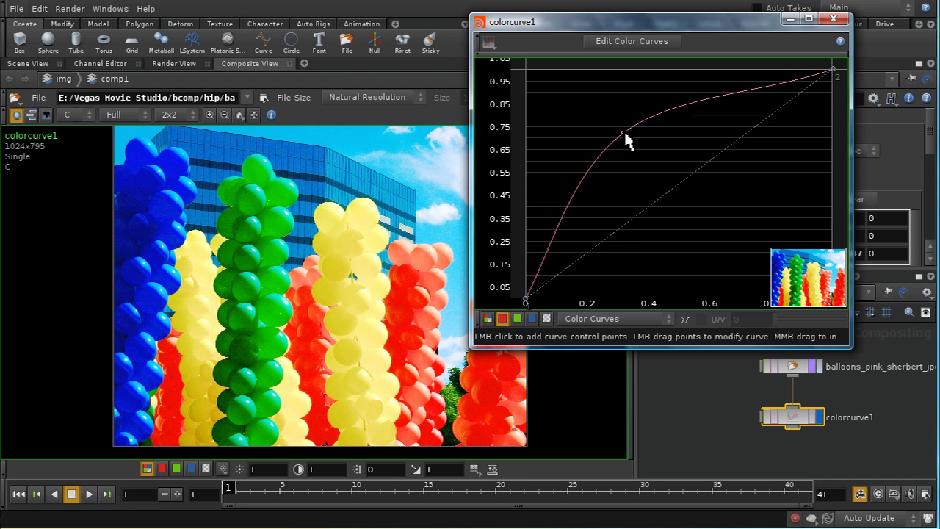
left_click_drag(625, 134, 668, 202)
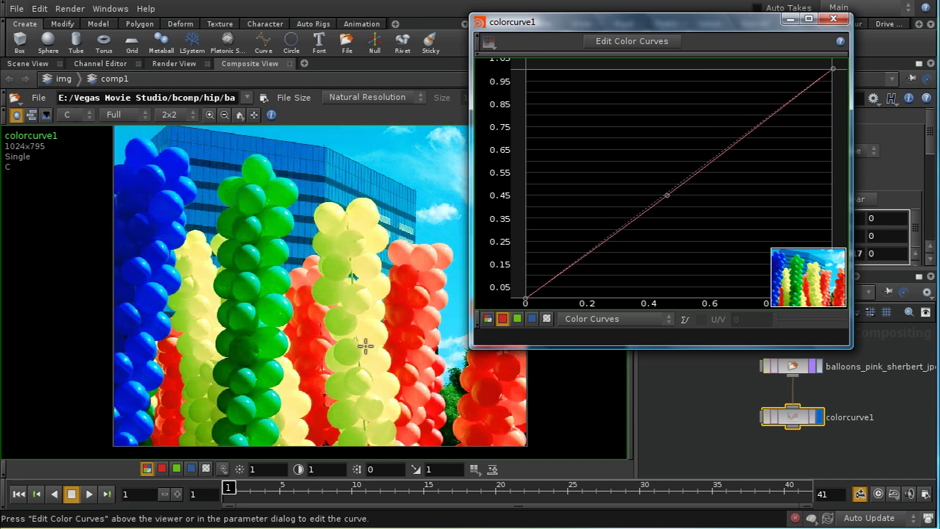
left_click(517, 319)
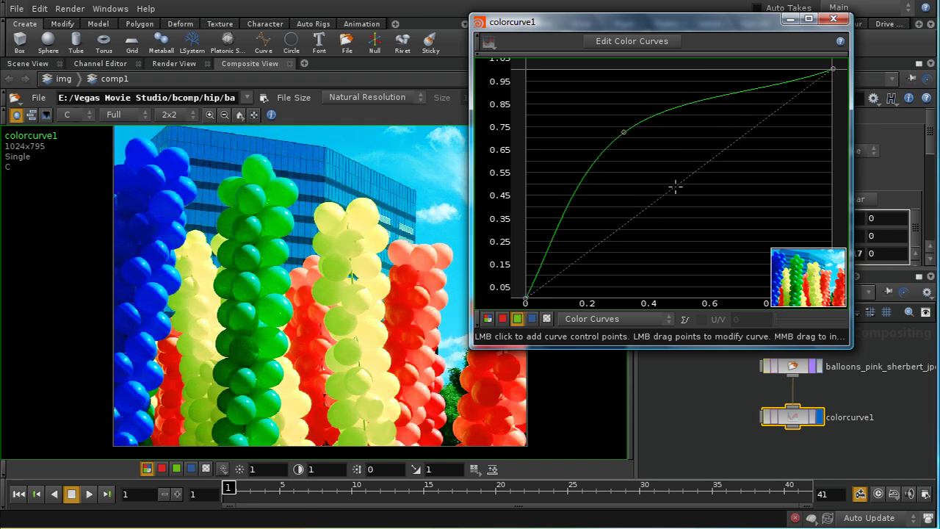
left_click_drag(629, 134, 686, 182)
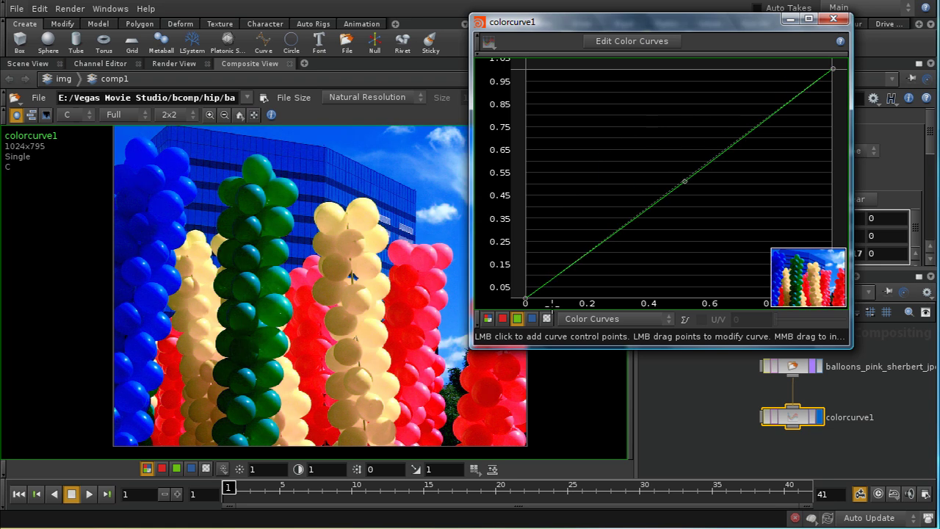
left_click(532, 319)
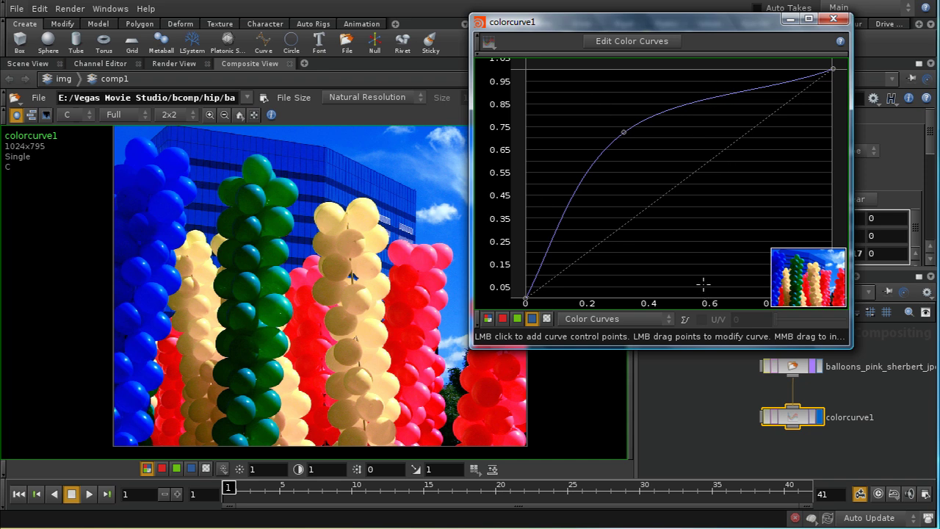
left_click(617, 130)
left_click(832, 19)
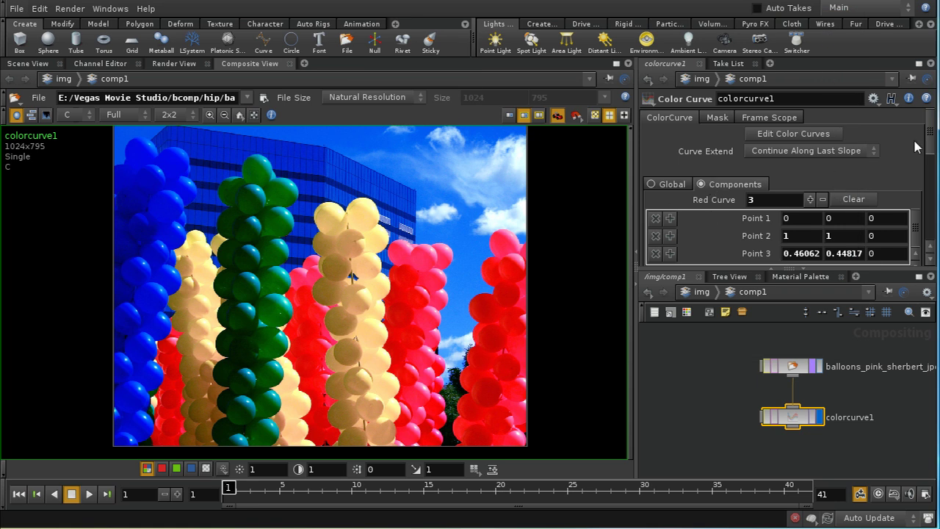
Set a keyframe on Point 3 of colorcurve1's red curve at frame 1.
mouse_move(934, 144)
left_mouse_down()
mouse_move(935, 224)
mouse_move(925, 153)
left_mouse_up()
mouse_move(927, 141)
left_mouse_down()
mouse_move(929, 202)
mouse_move(929, 156)
left_mouse_up()
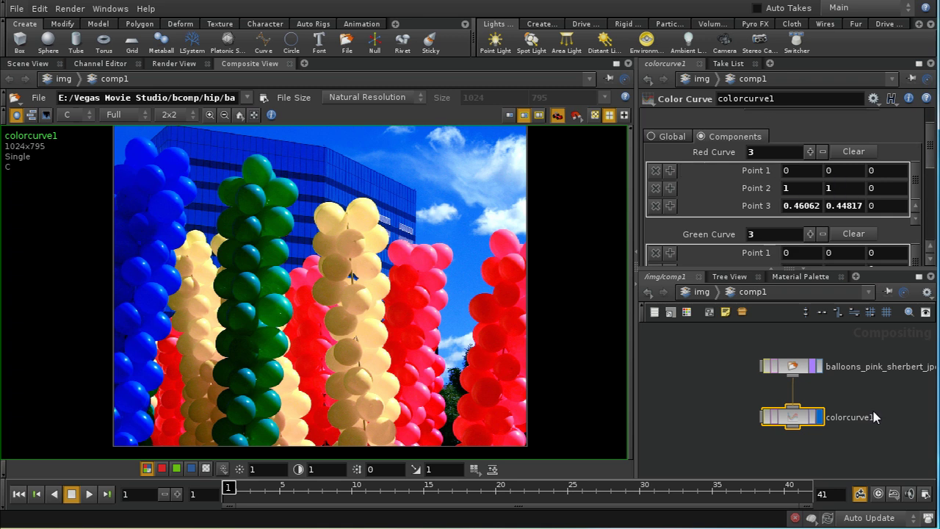
left_click(758, 211, "alt")
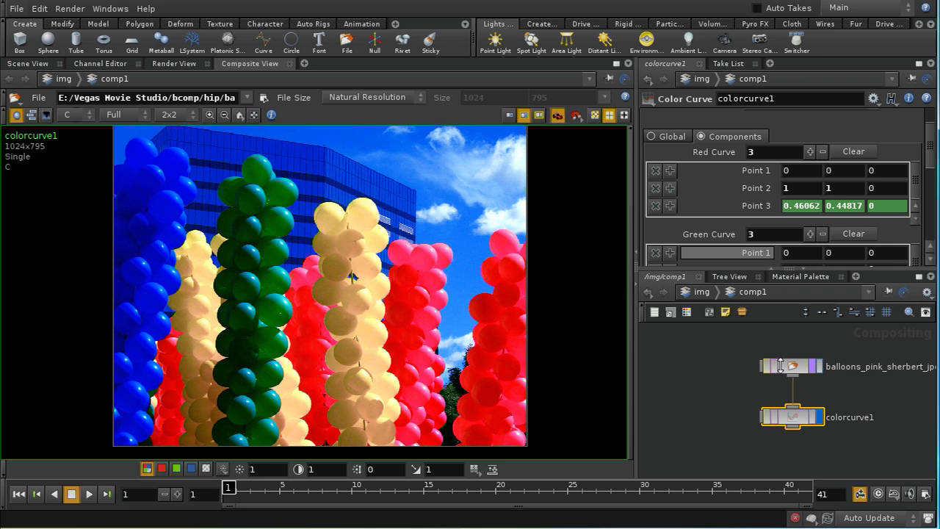
At frame 5, move the red curve's middle point to about (0.17, 0.85) in the color curve editor.
left_click(281, 494)
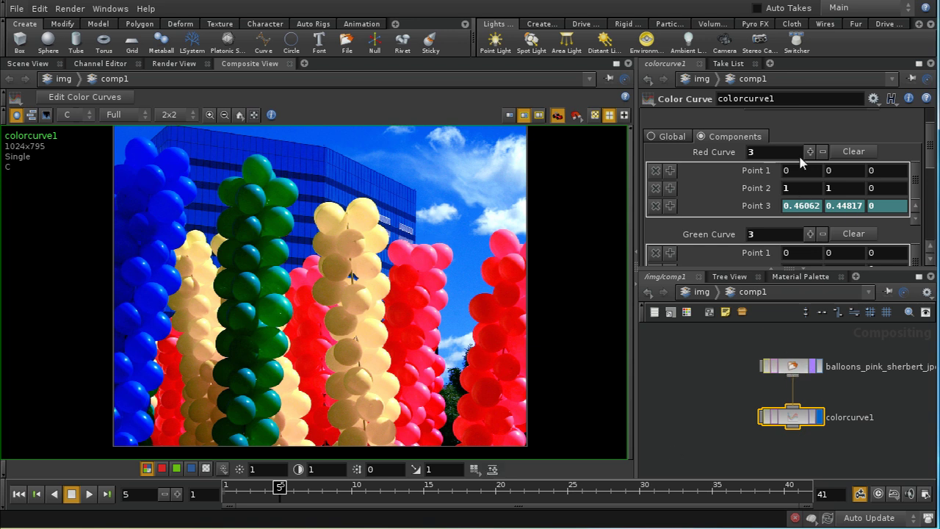
scroll(927, 136, "up", 2)
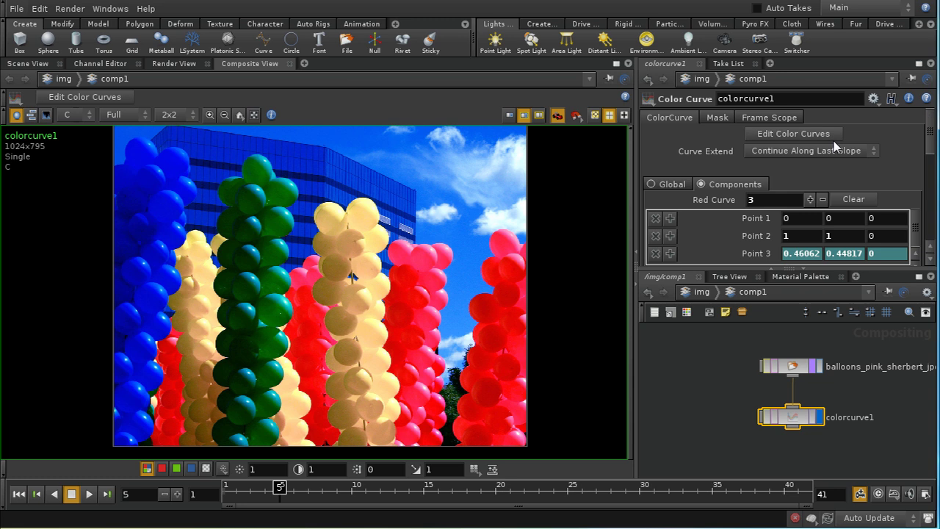
left_click(798, 136)
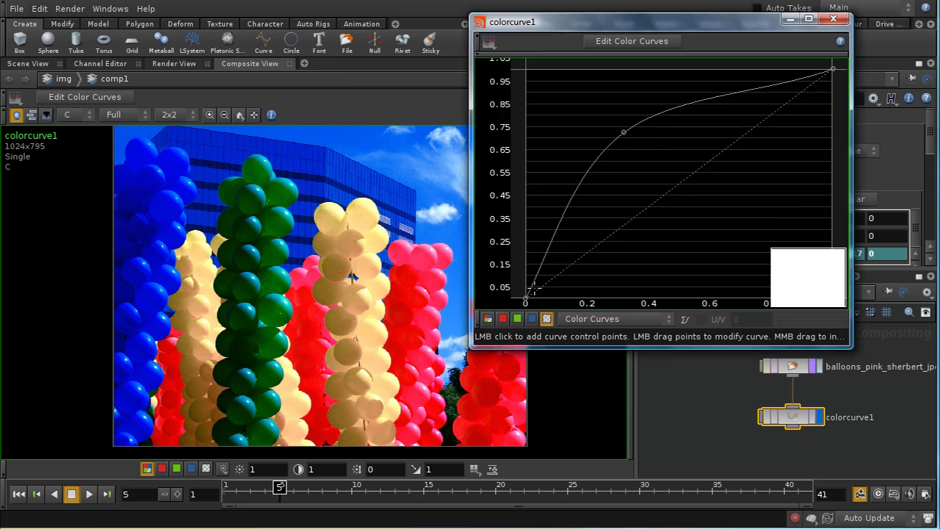
left_click(503, 319)
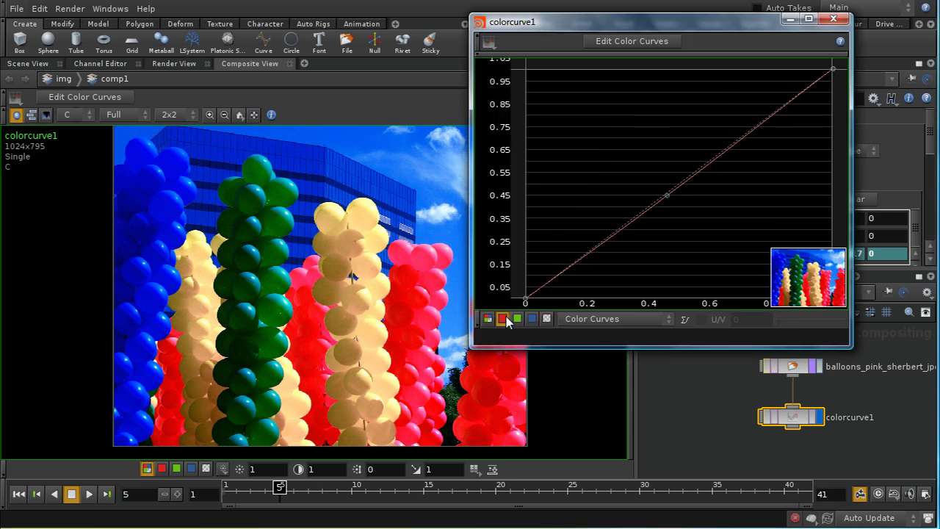
left_click_drag(669, 194, 579, 105)
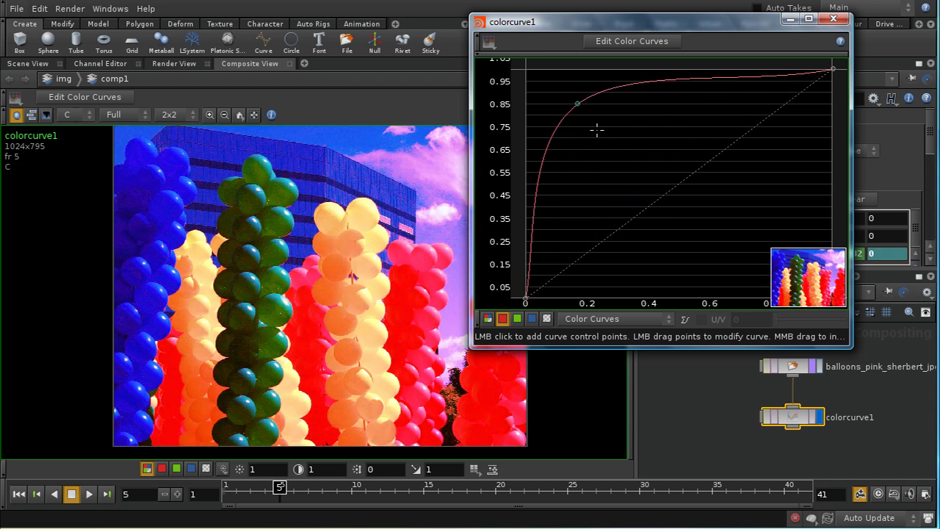
left_click(833, 18)
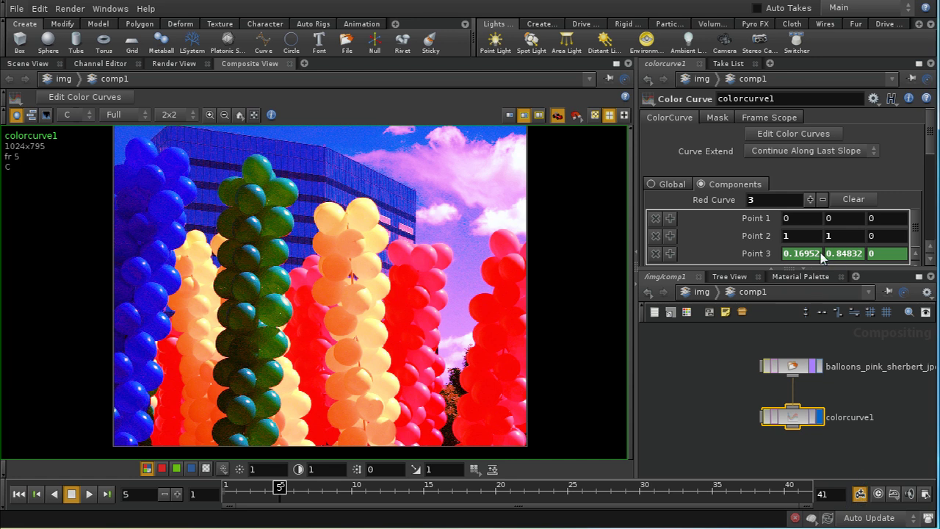
Scrub the timeline between frames 5 and 1 to check the red curve's animation, and undo the last change.
left_click(838, 311)
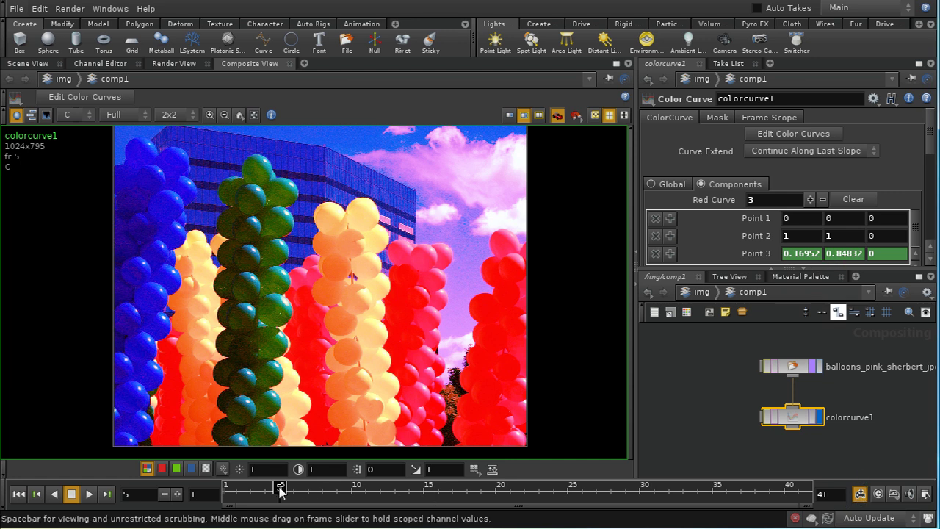
left_click_drag(270, 490, 232, 492)
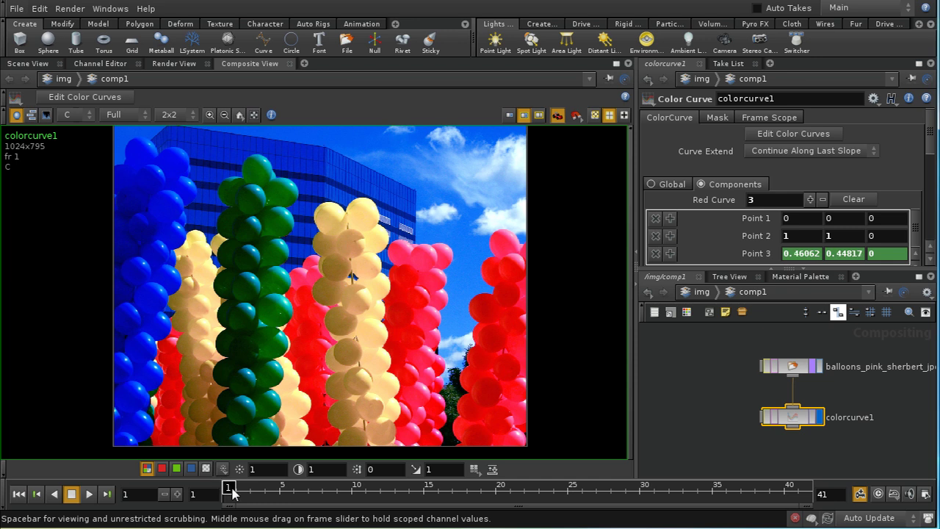
left_click(259, 495)
left_click_drag(271, 501, 229, 492)
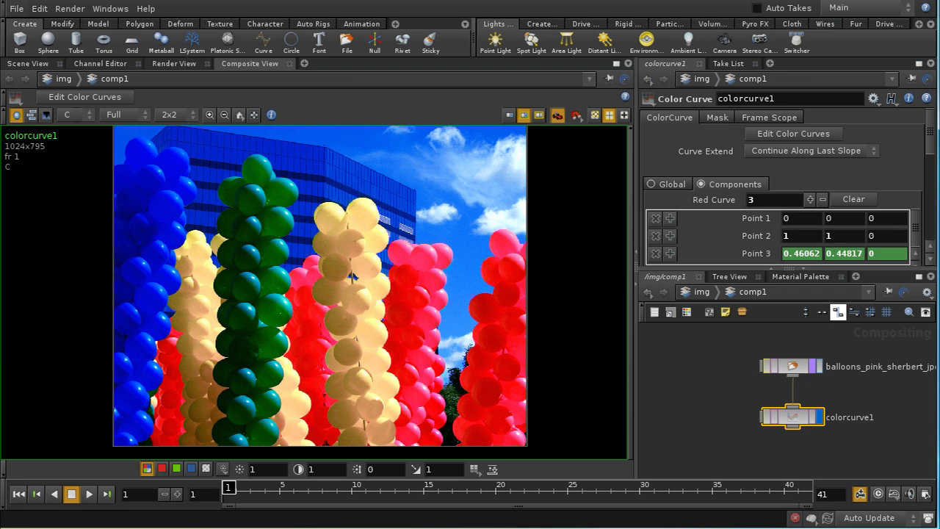
key("ctrl+z")
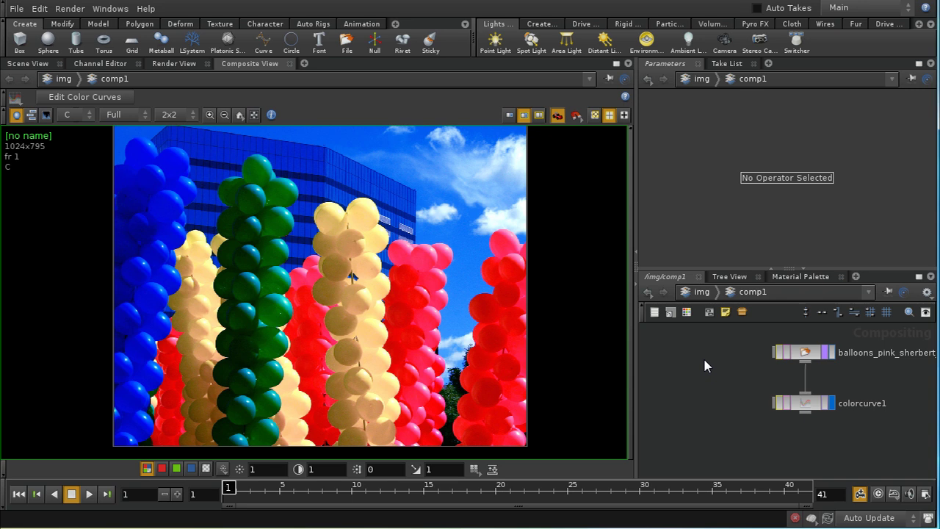
middle_click_drag(703, 356, 727, 380)
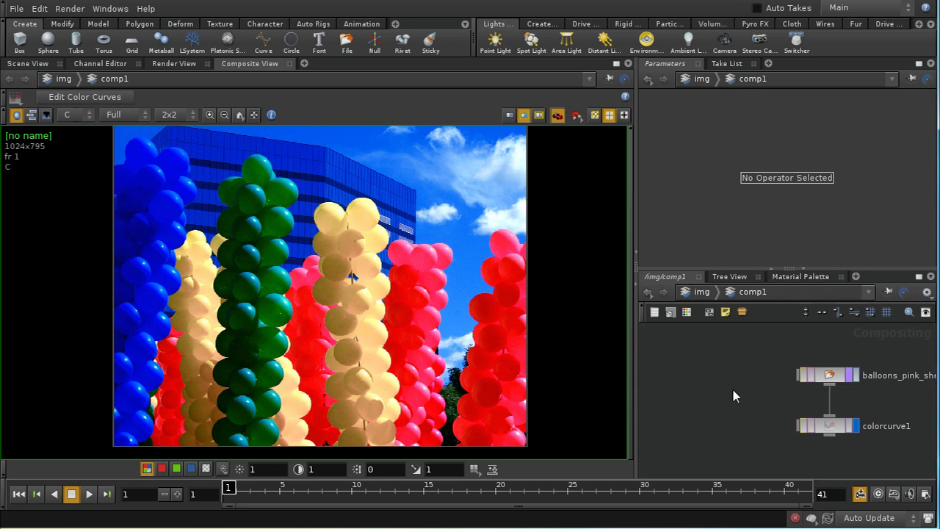
key("Tab")
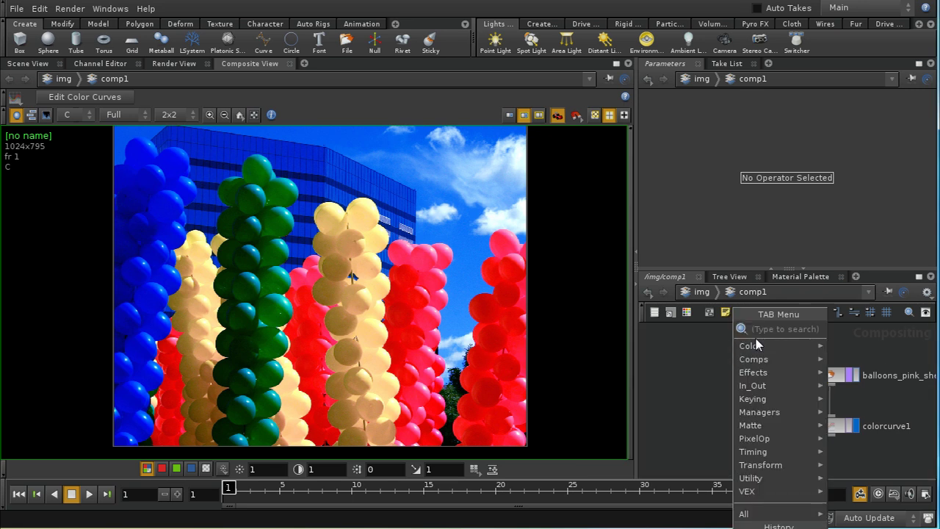
mouse_move(749, 346)
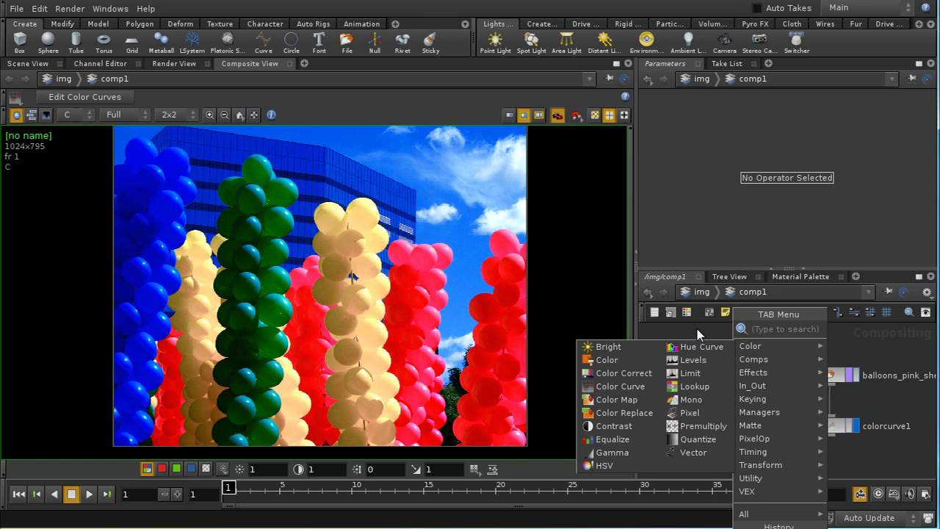
key("Escape")
Delete the balloons image node and colorcurve1 from the comp1 network.
middle_click_drag(733, 402, 709, 380)
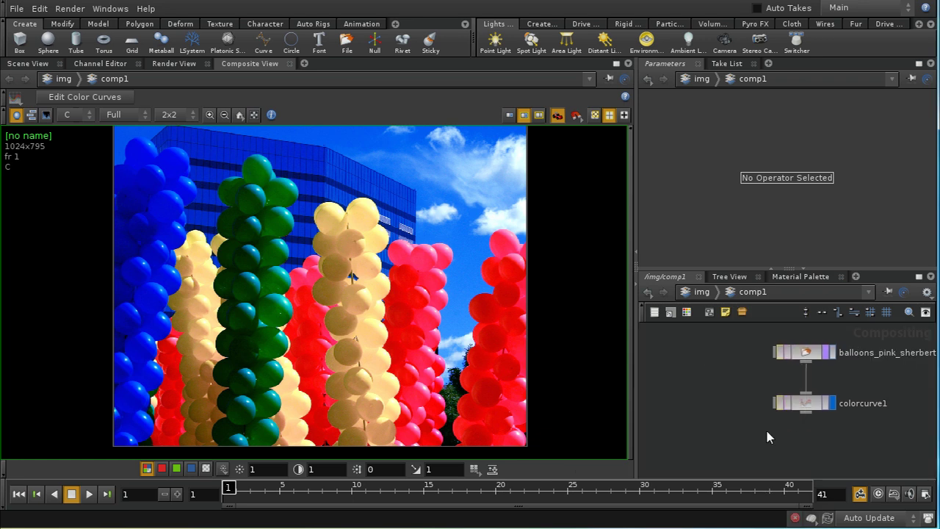
left_click_drag(742, 337, 858, 442)
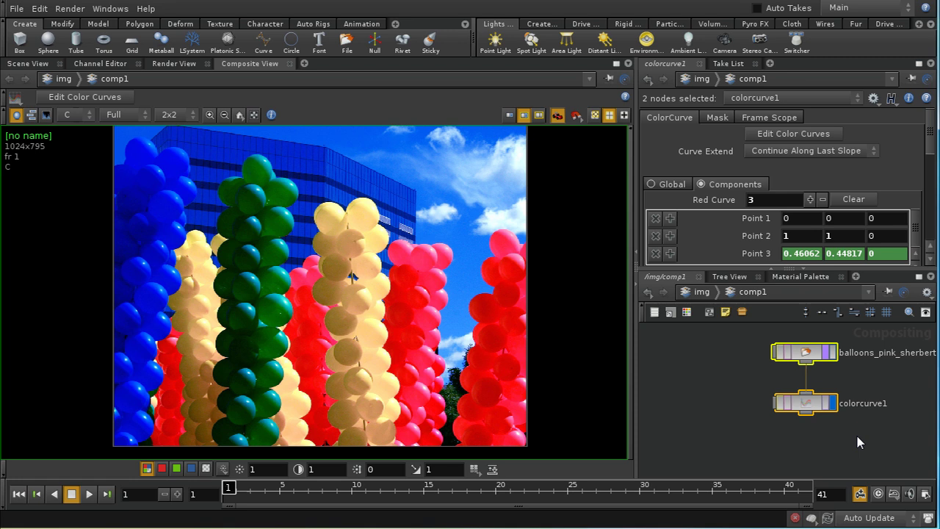
key("Delete")
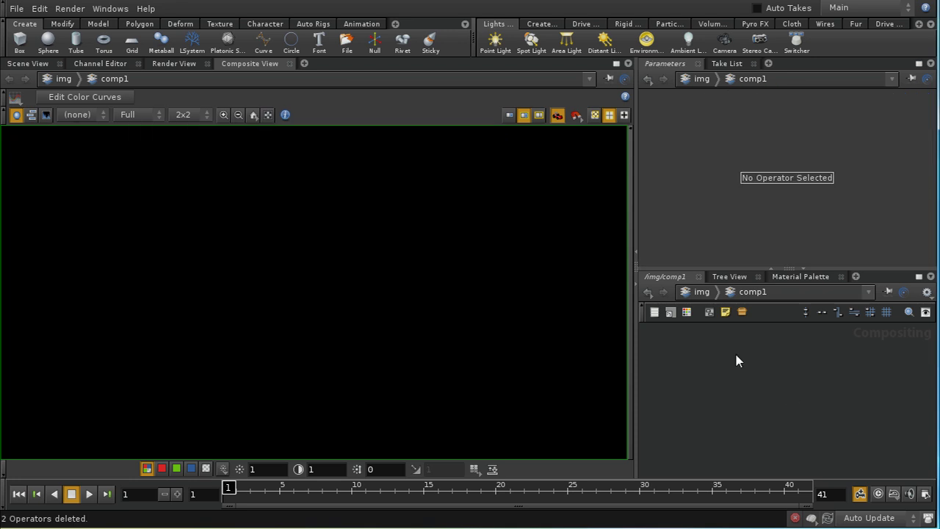
Add a File node to the comp1 network and load everything.pic from $HIP into it.
key("Tab")
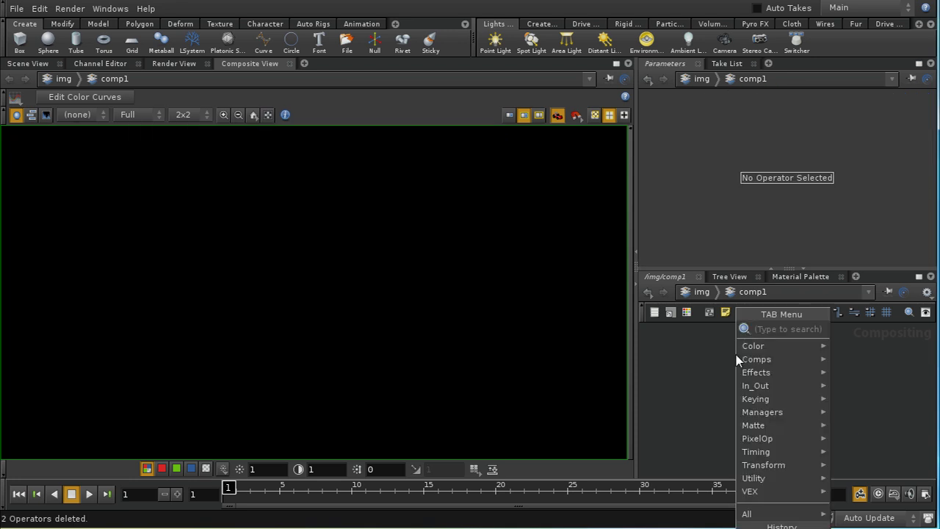
type("f")
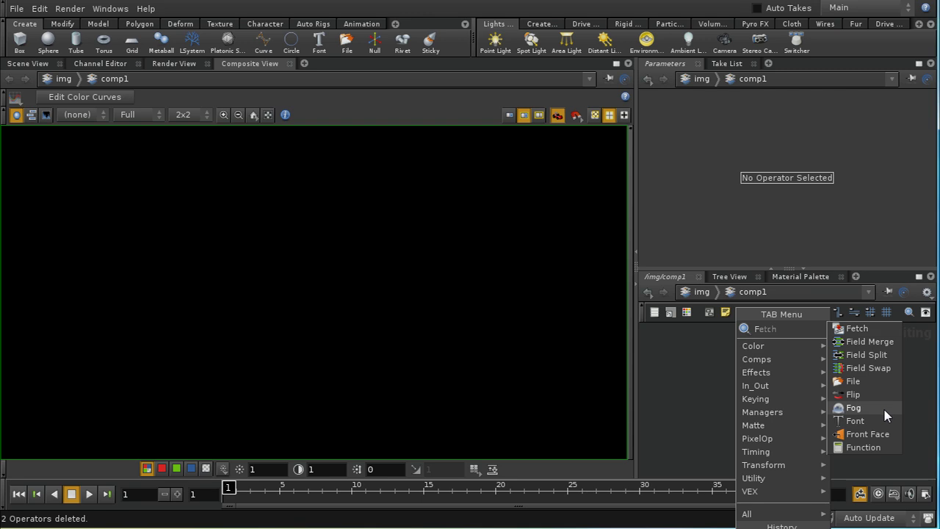
left_click(849, 381)
left_click(733, 378)
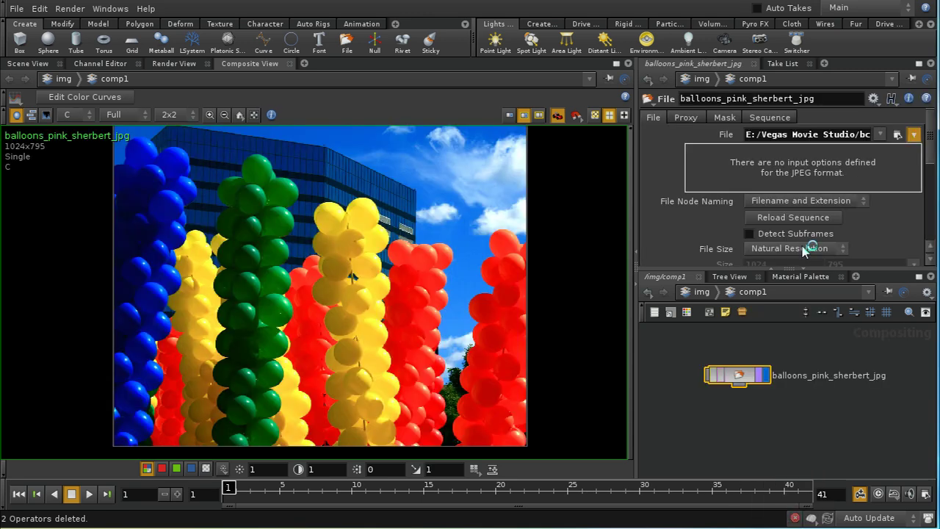
left_click(897, 134)
left_click(464, 235)
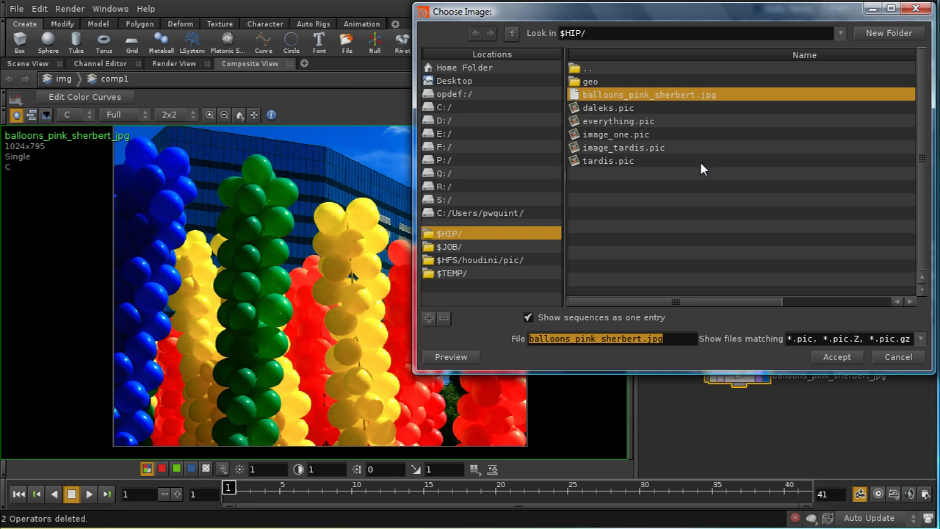
left_click(614, 121)
left_click(836, 357)
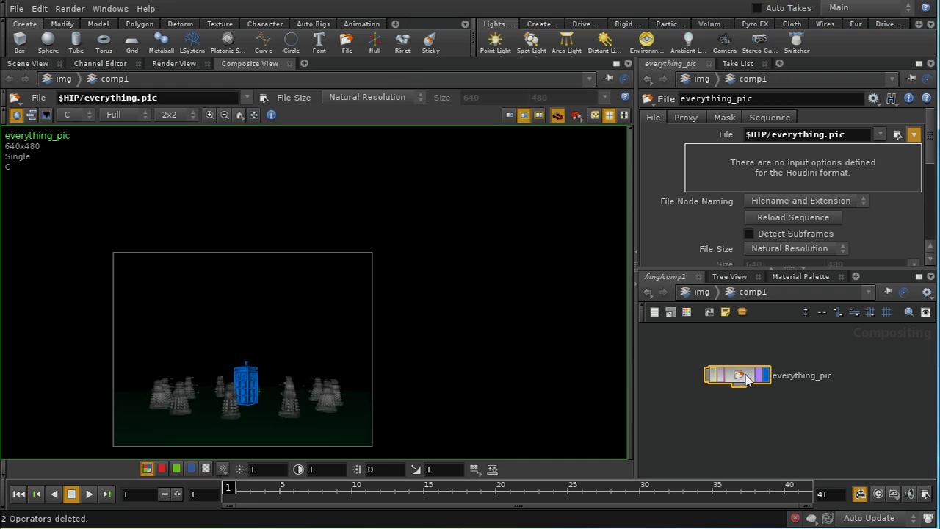
Duplicate the everything_pic node, place the copy beside it, and load tardis.pic from $HIP into the copy.
key("ctrl+c")
key("ctrl+v")
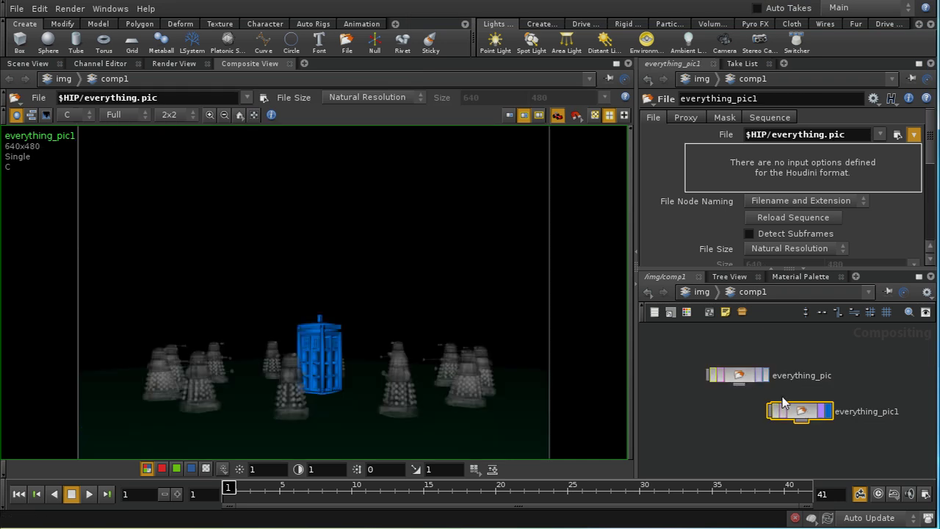
left_click_drag(807, 416, 870, 372)
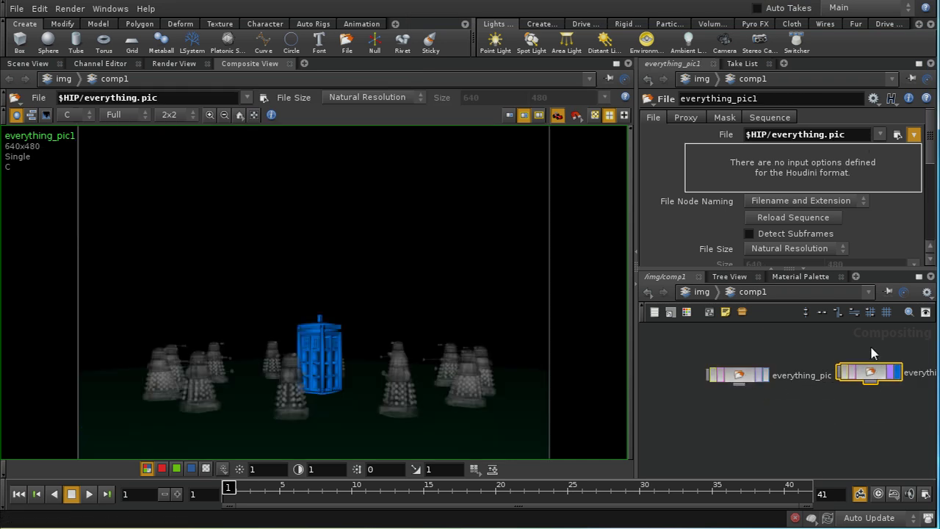
left_click(897, 135)
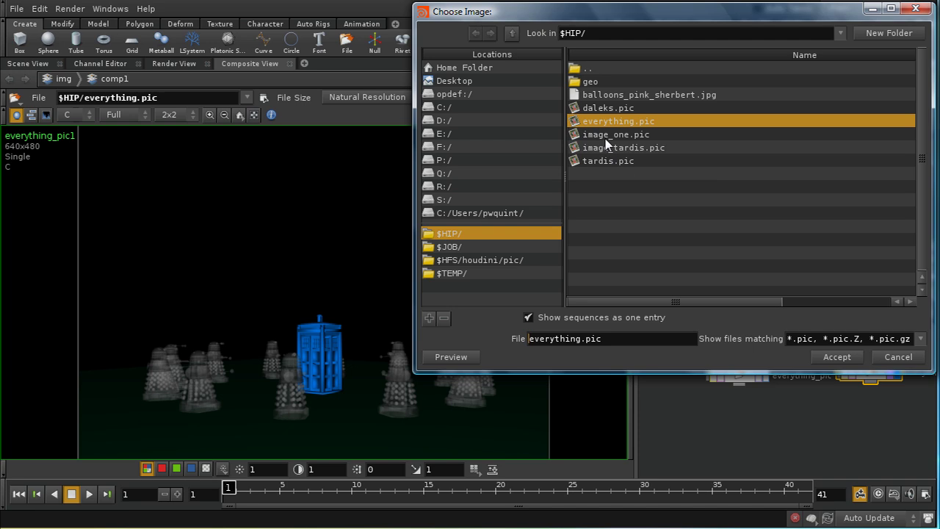
left_click(609, 160)
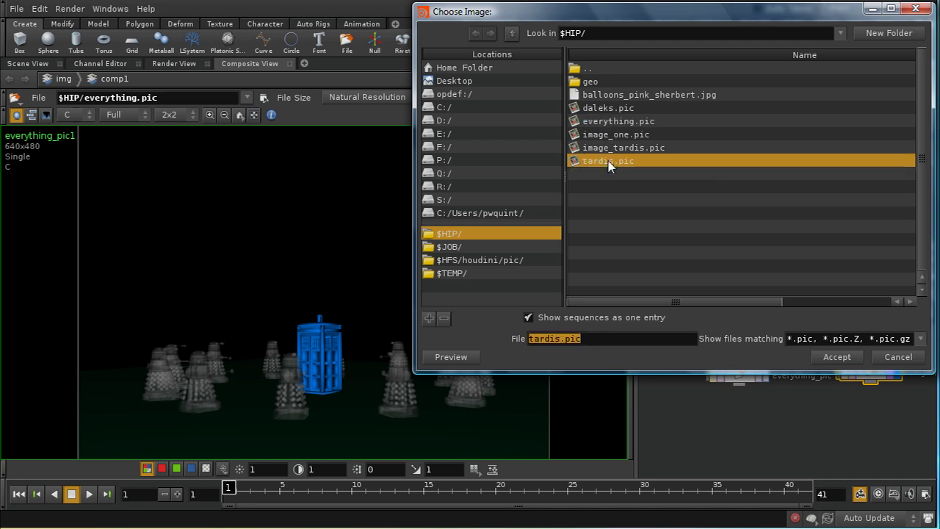
left_click(838, 357)
Duplicate the tardis_pic node, place the copy beside it, and load daleks.pic from $HIP into the copy.
key("ctrl+c")
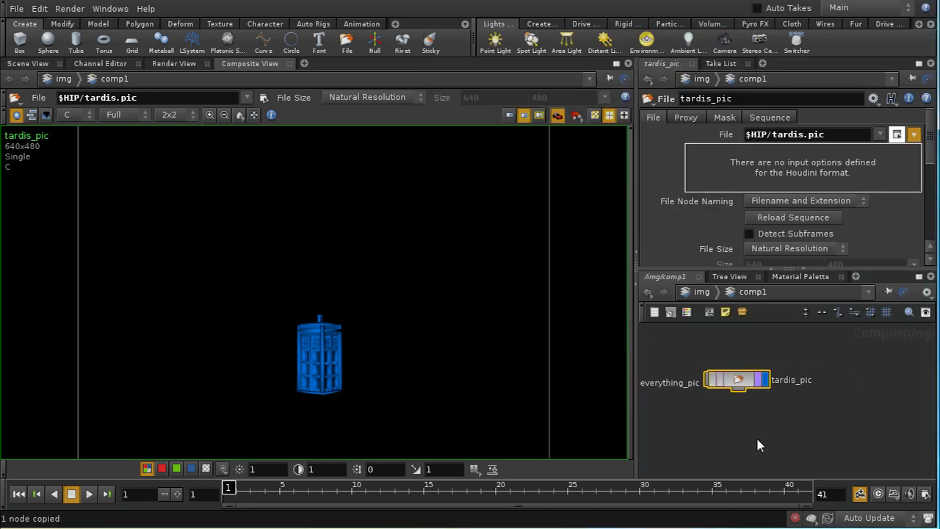
key("ctrl+v")
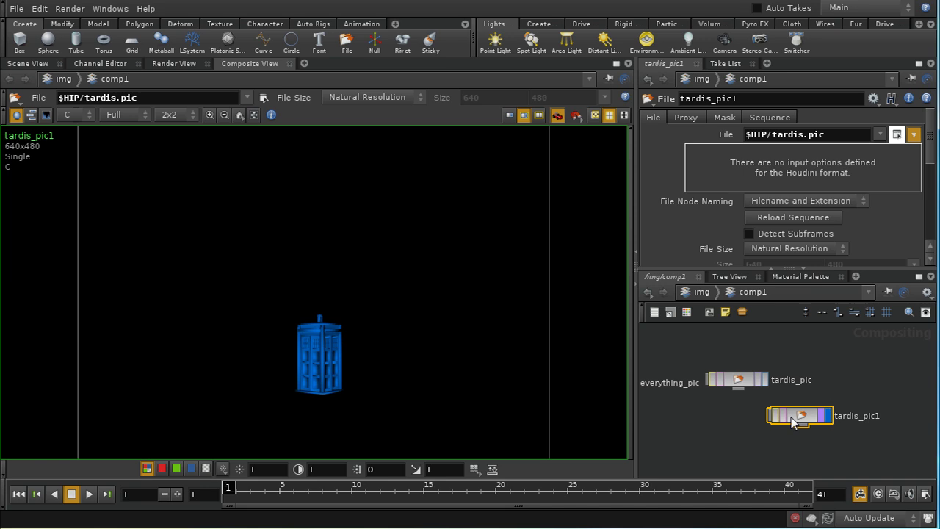
left_click(844, 390)
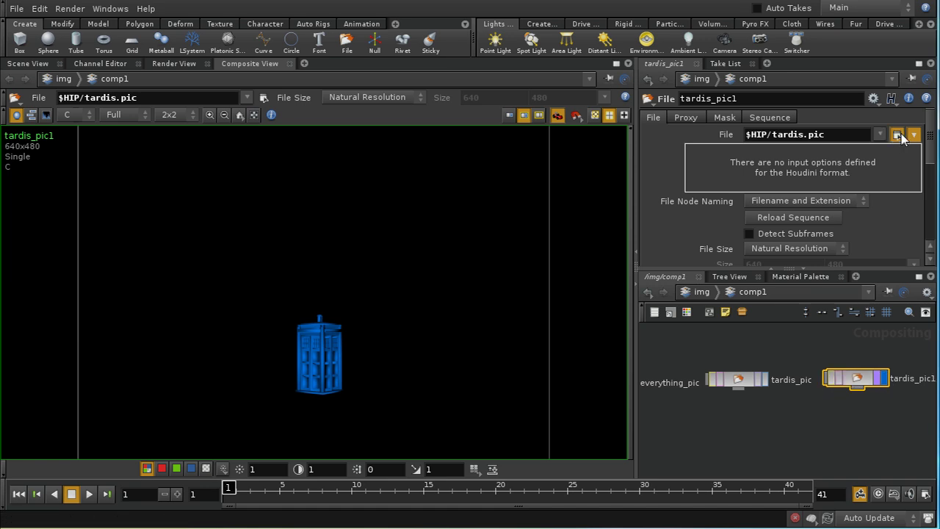
left_click(896, 135)
left_click(644, 110)
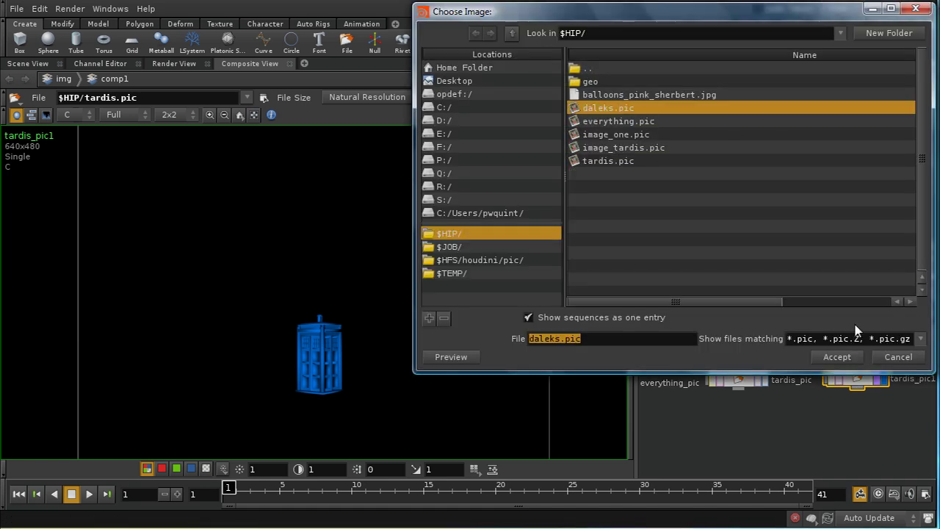
left_click(836, 357)
Arrange the everything_pic, tardis_pic and daleks_pic nodes side by side in a row.
middle_click_drag(707, 427, 774, 434)
left_click_drag(686, 401, 696, 393)
middle_click_drag(791, 459, 778, 434)
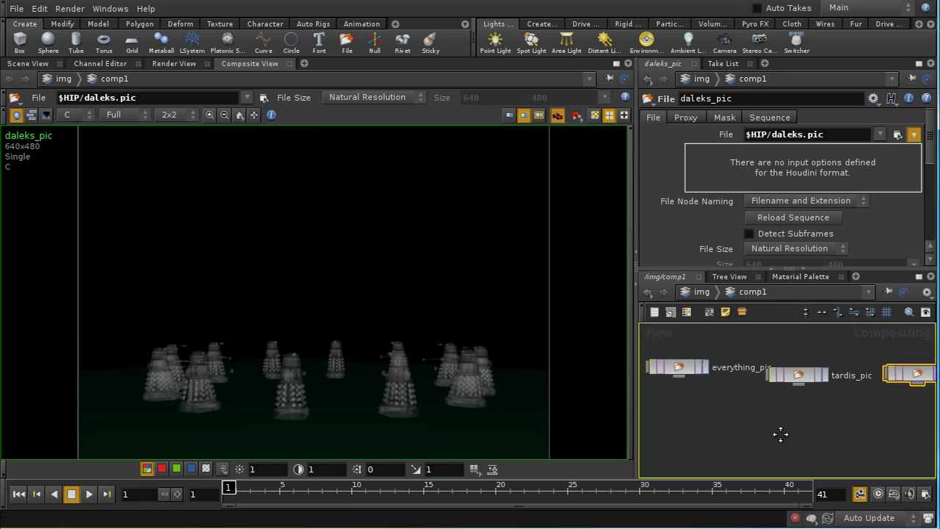
left_click_drag(799, 377, 806, 374)
left_click_drag(906, 368, 907, 360)
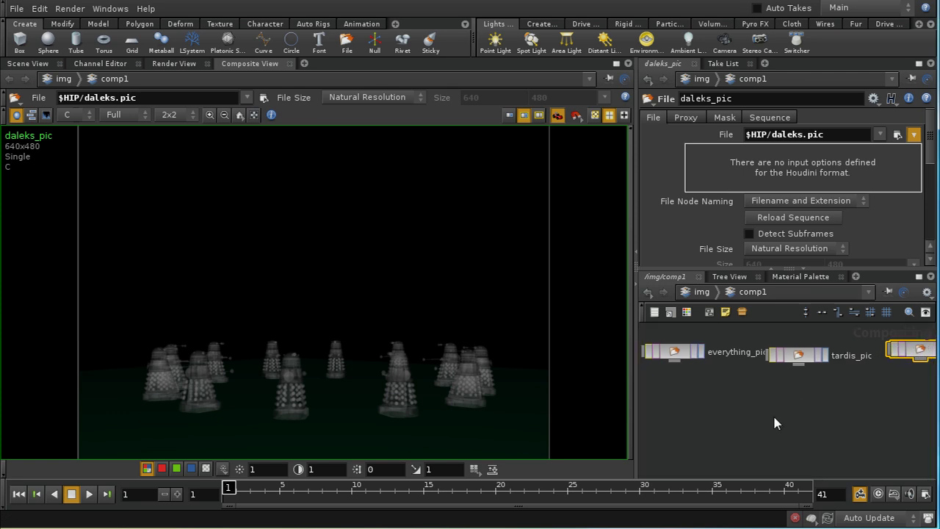
Add a Composite node below the row of image nodes.
key("Tab")
mouse_move(806, 363)
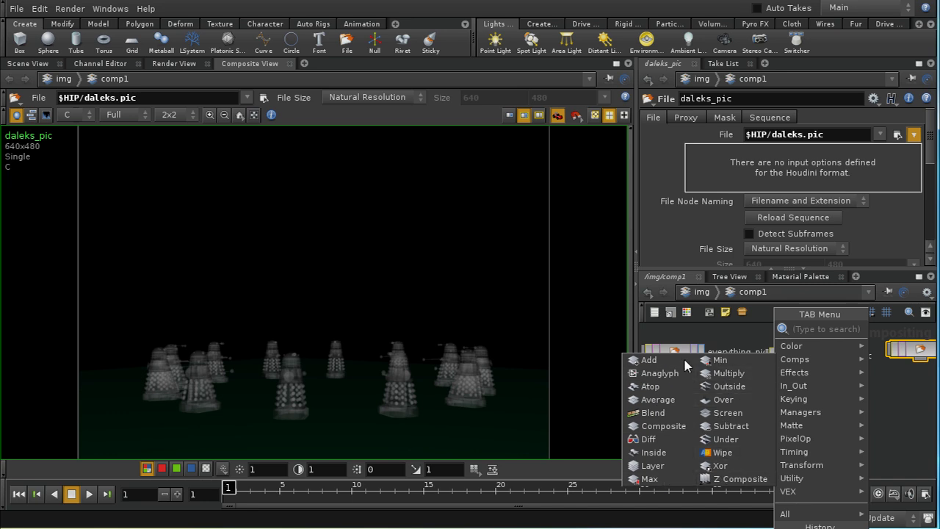
left_click(663, 426)
left_click(755, 417)
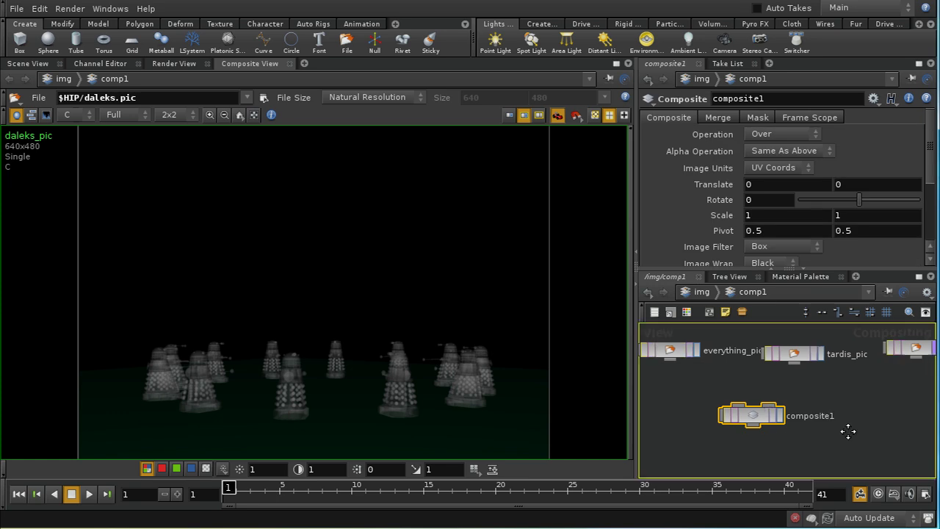
left_click_drag(872, 413, 864, 436)
Connect tardis_pic to the Composite node's first input and daleks_pic to its second, and display the composite result.
middle_click_drag(872, 389, 829, 381)
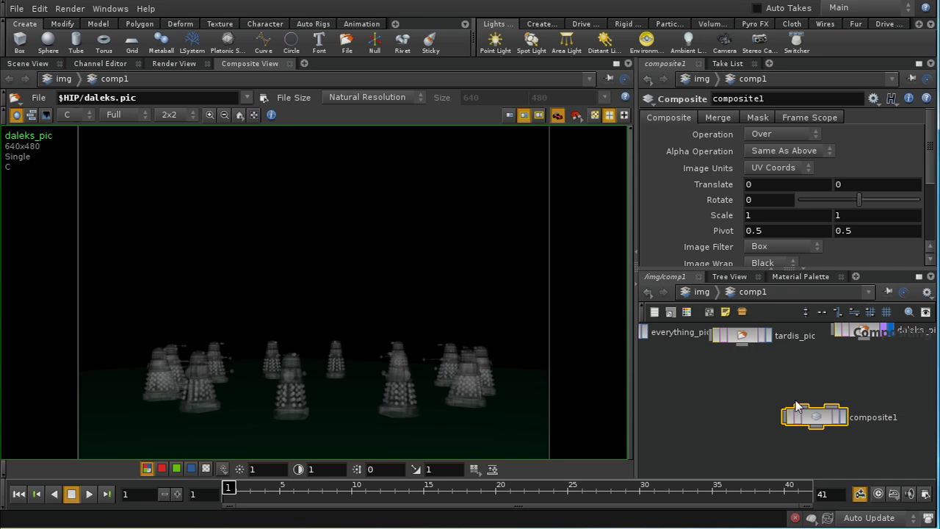
left_click_drag(864, 345, 833, 406)
left_click_drag(749, 350, 818, 423)
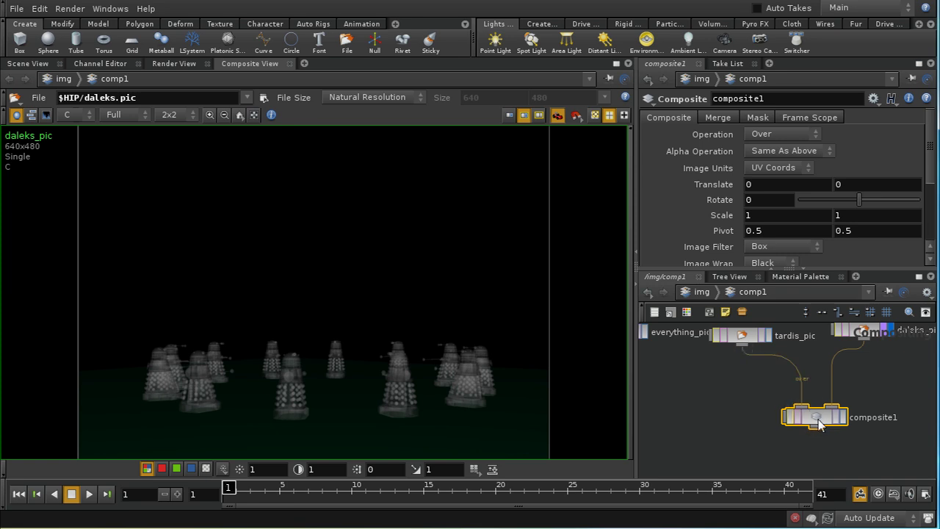
left_click(822, 422)
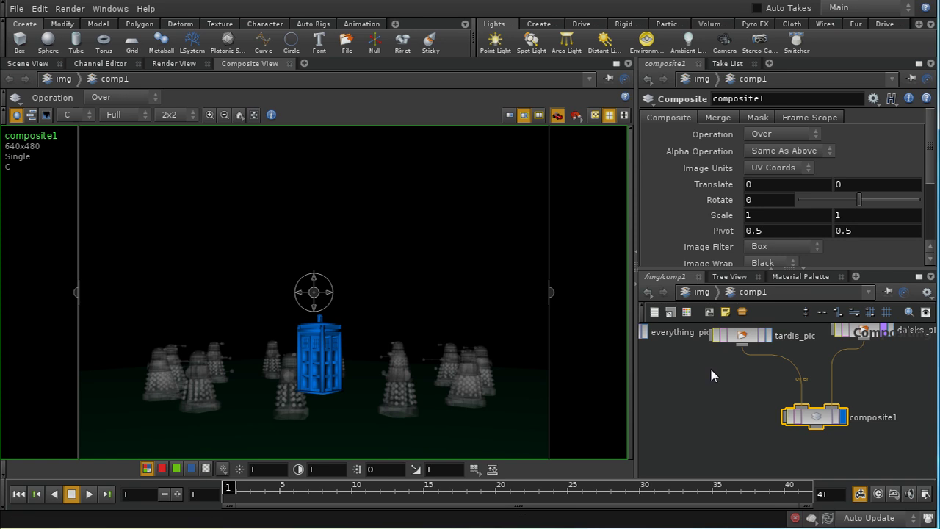
Display the tardis_pic node and examine its alpha plane (A), then return the view to the color plane (C).
left_click(744, 363)
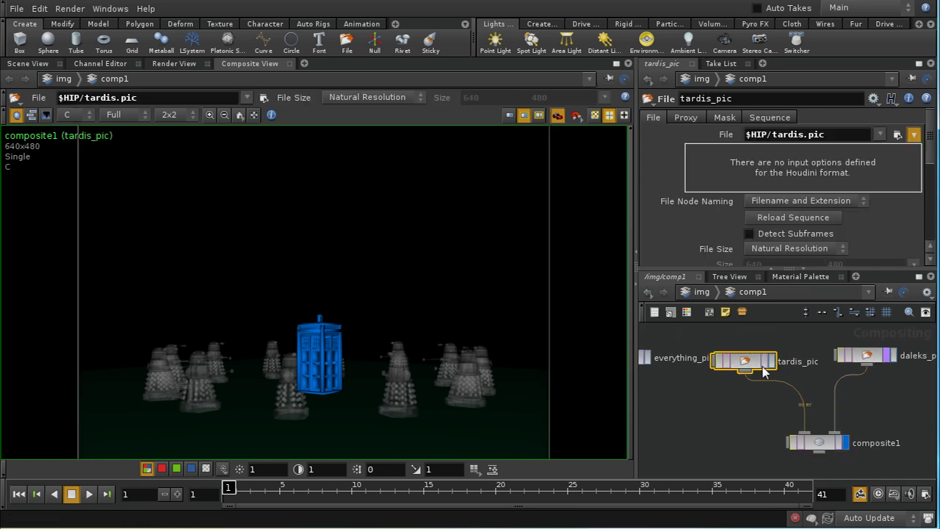
left_click(863, 358)
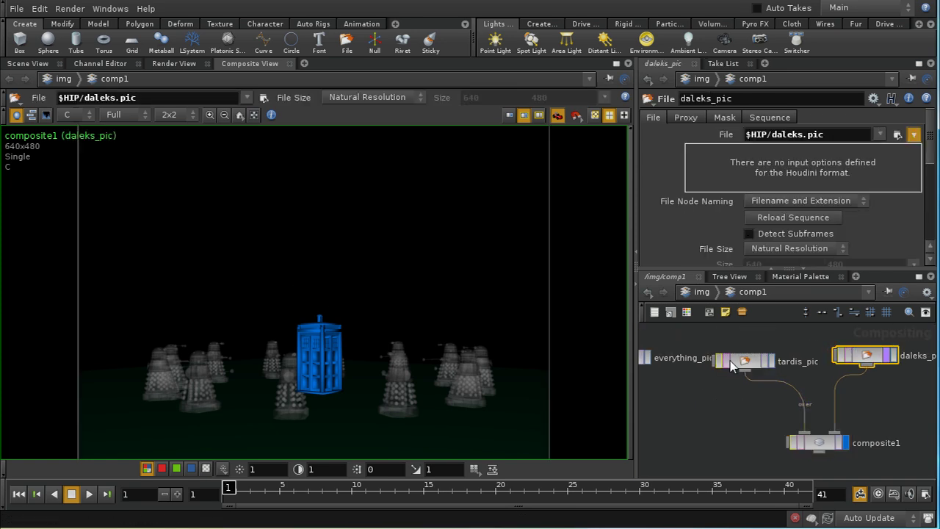
left_click(757, 365)
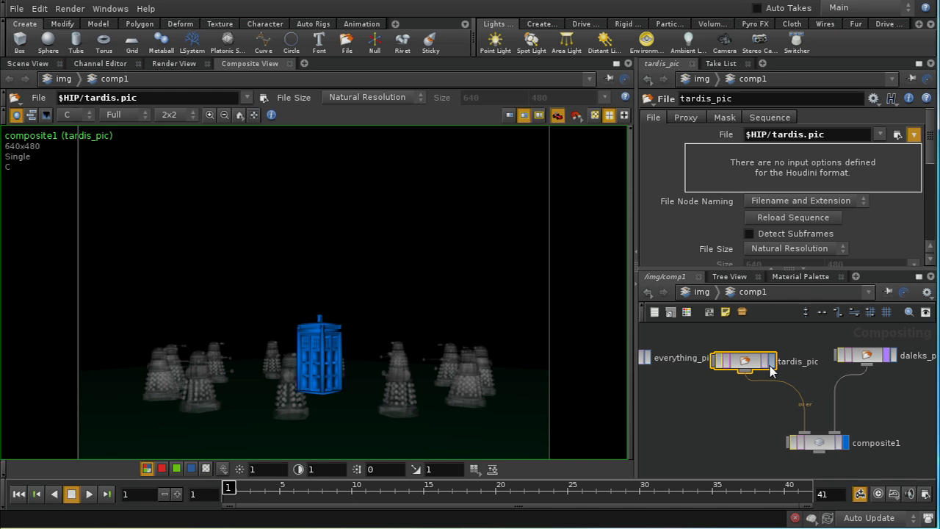
left_click(772, 361)
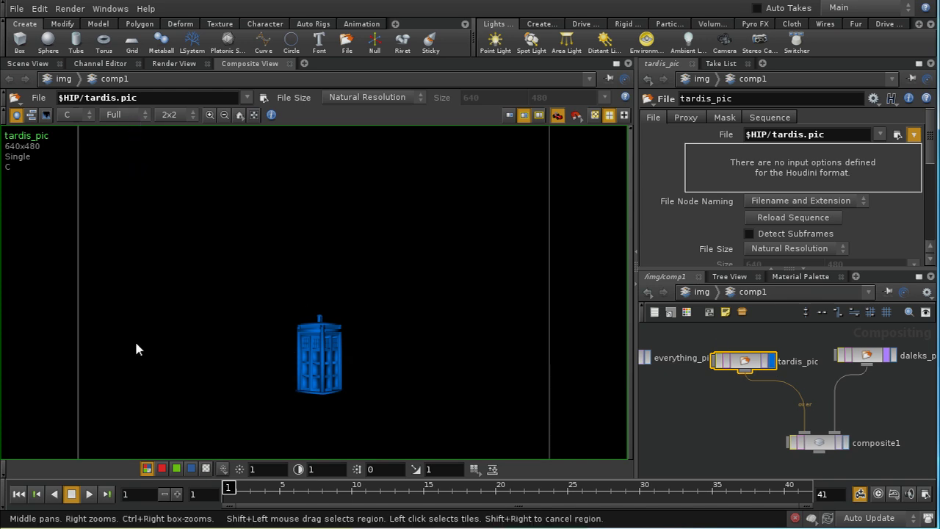
left_click(66, 114)
left_click(65, 125)
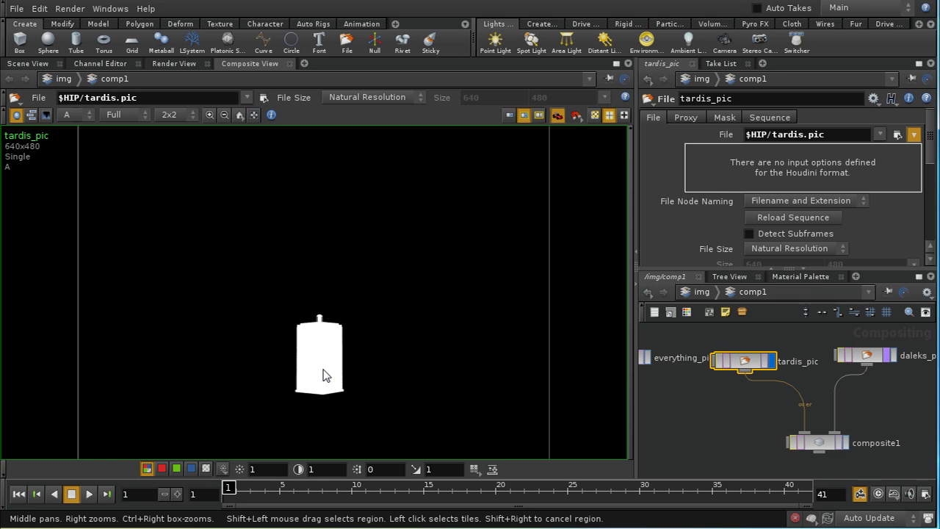
left_click(66, 114)
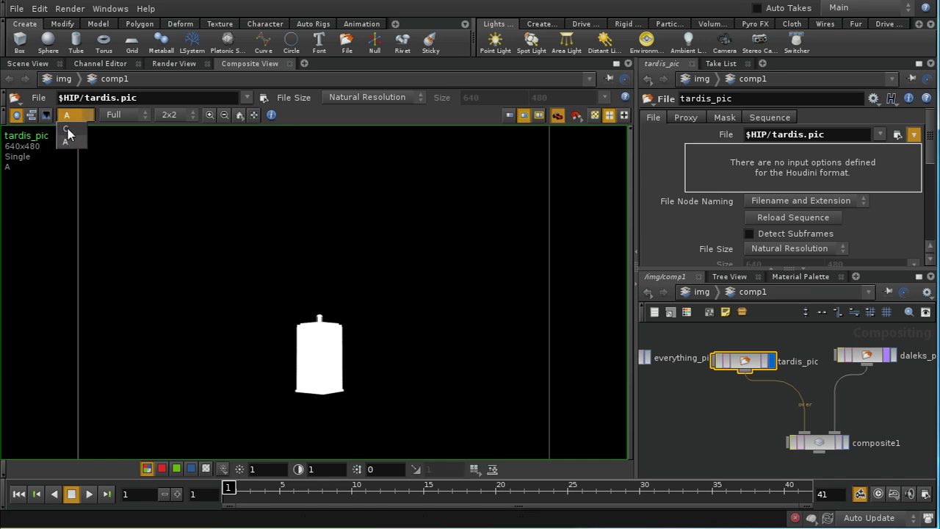
left_click(68, 128)
Display composite1 again and examine close up how the tardis sits over the daleks.
left_click(815, 442)
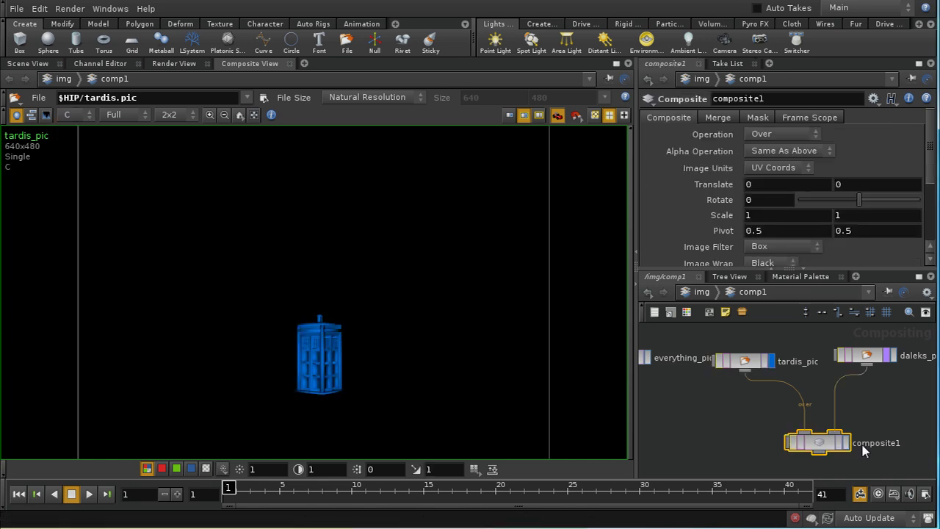
left_click(845, 442)
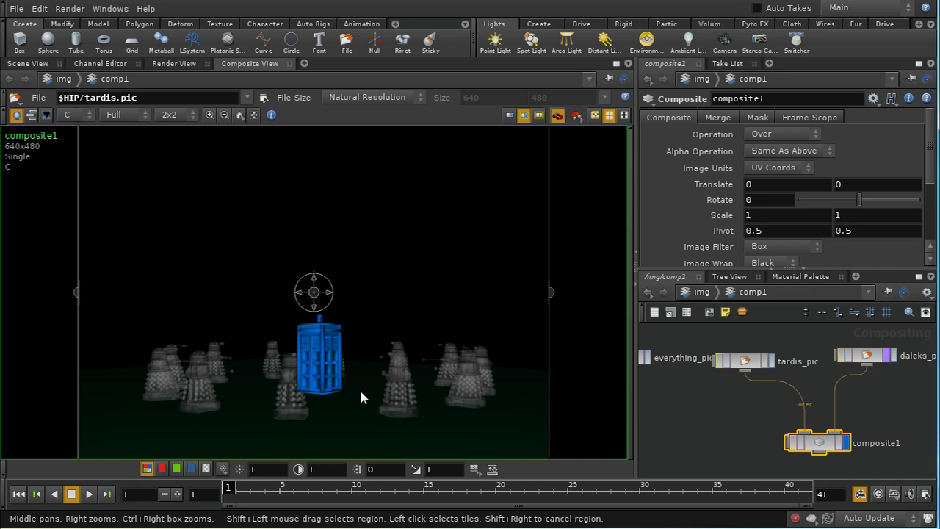
scroll(361, 397, "up", 5)
middle_click_drag(306, 320, 416, 300)
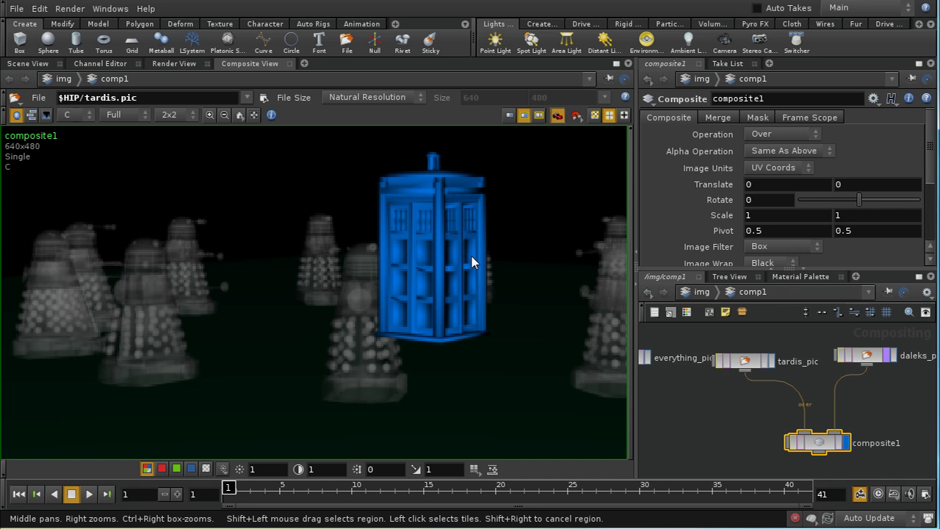
middle_click_drag(481, 326, 310, 279)
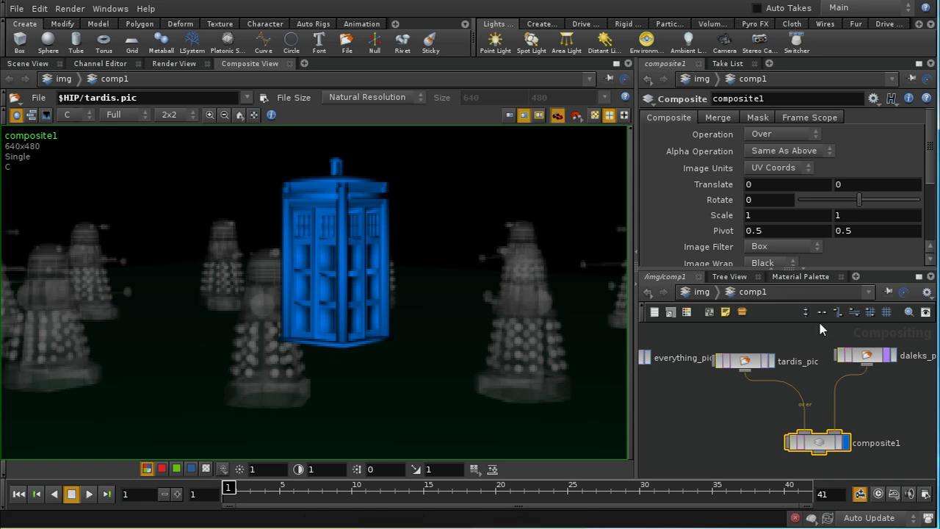
Try the Under and Atop operations in turn on composite1 to compare how the tardis and daleks layer.
left_click(776, 132)
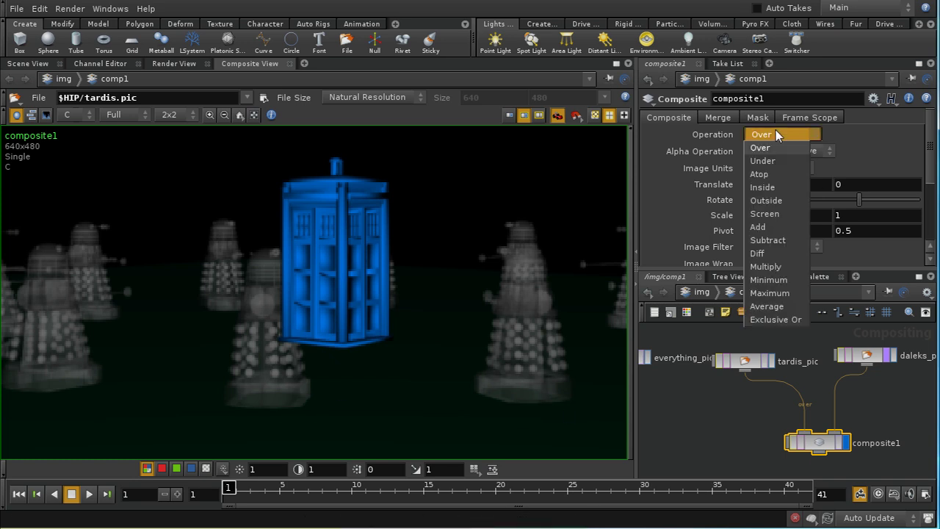
left_click(769, 162)
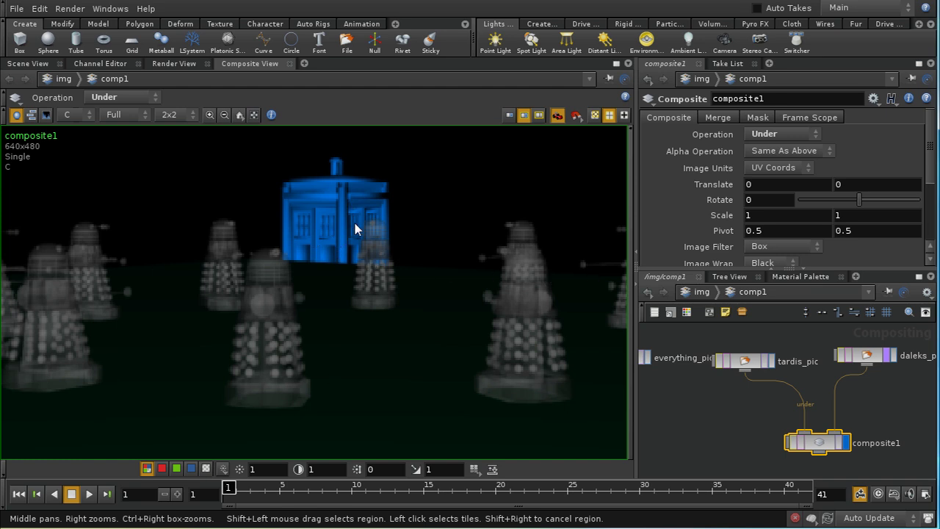
left_click(799, 133)
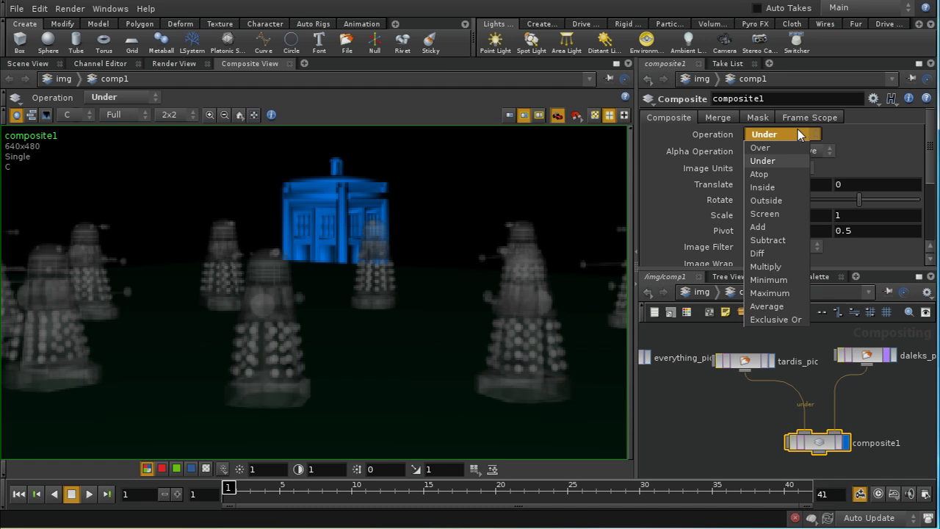
left_click(759, 174)
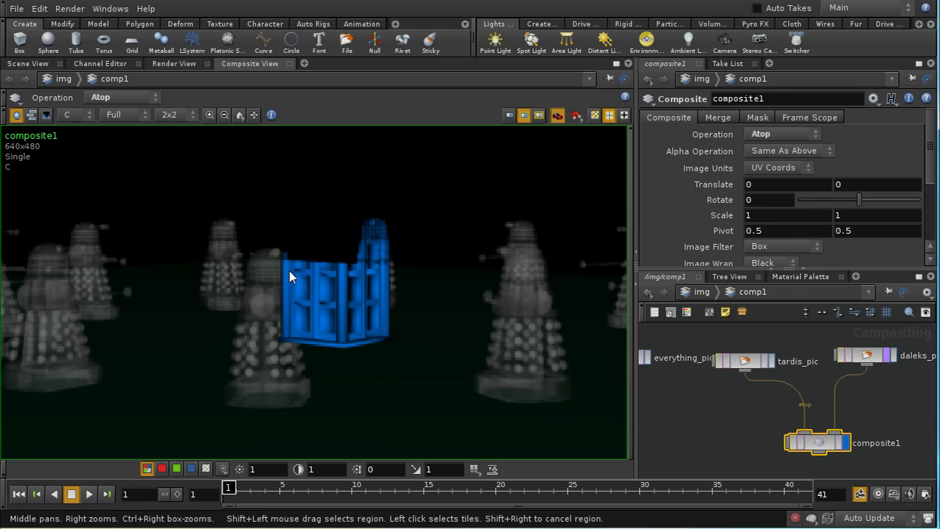
Try the Inside and Outside operations in turn on composite1.
left_click(765, 136)
left_click(762, 183)
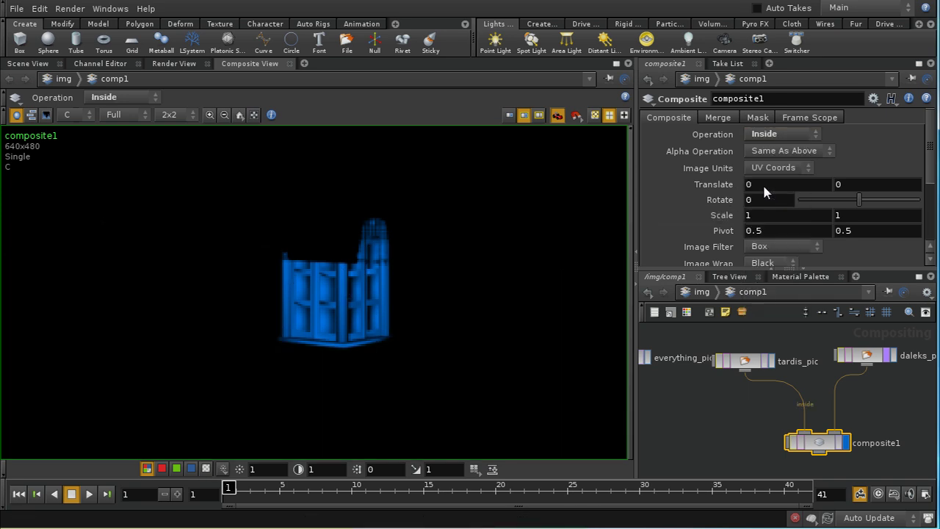
left_click(764, 136)
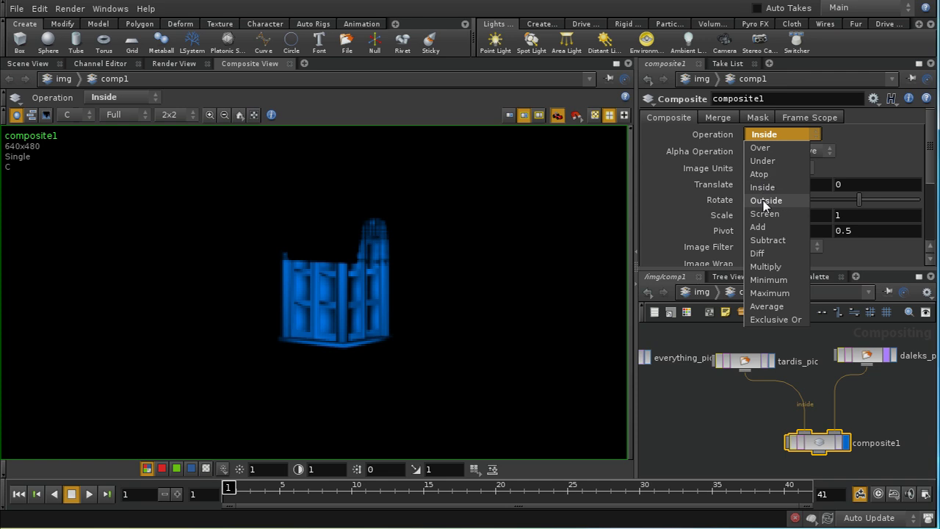
left_click(764, 199)
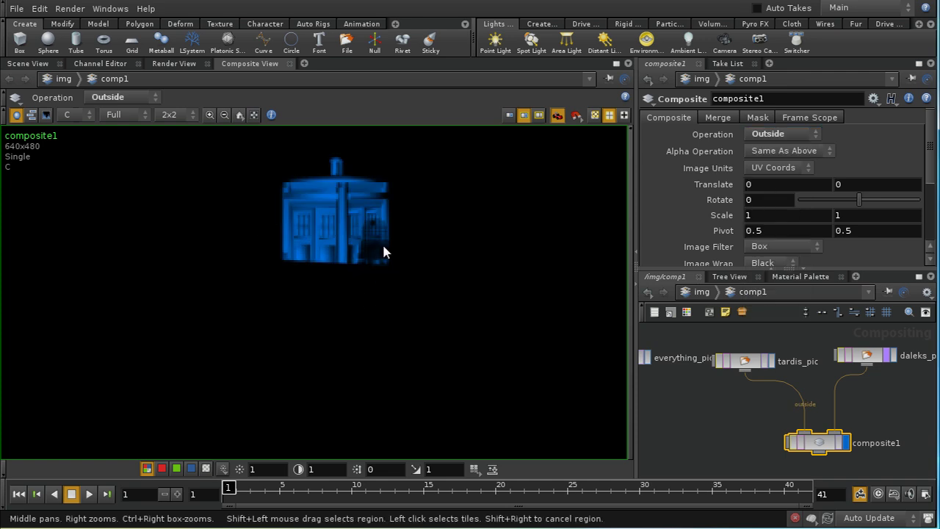
Try the Screen operation on composite1, and finally set the operation to Add.
left_click(793, 136)
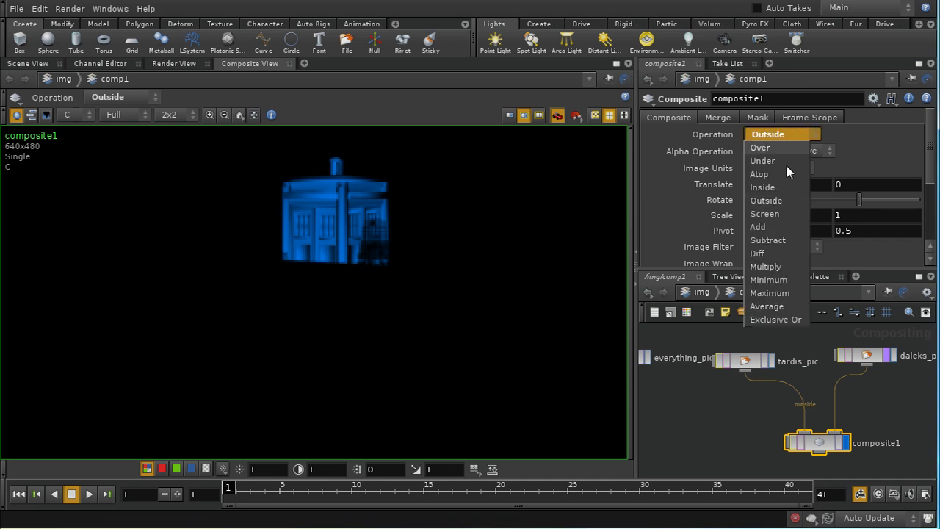
left_click(779, 214)
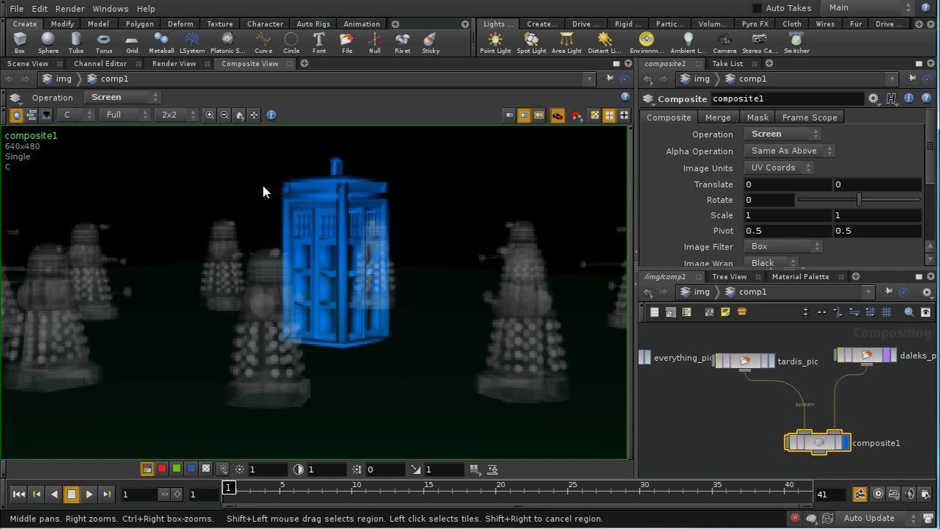
left_click(785, 134)
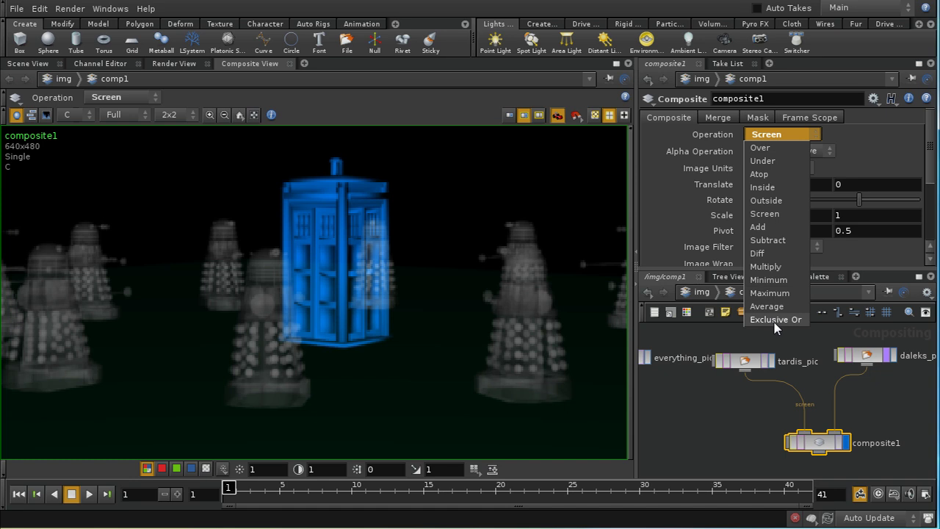
left_click(777, 135)
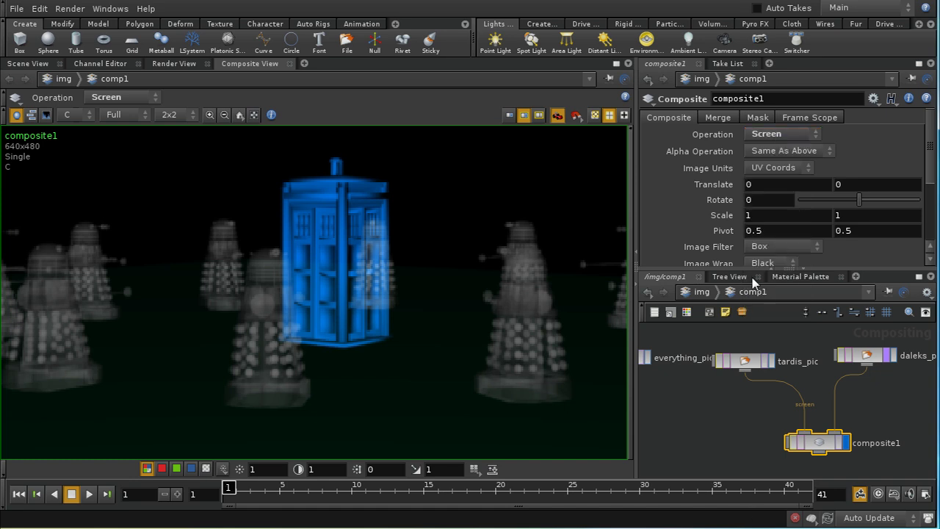
left_click(783, 134)
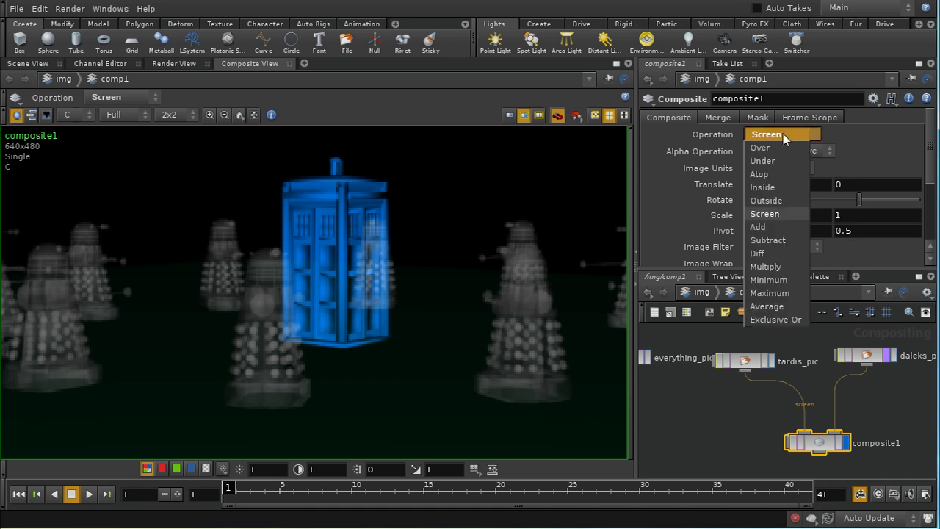
left_click(758, 227)
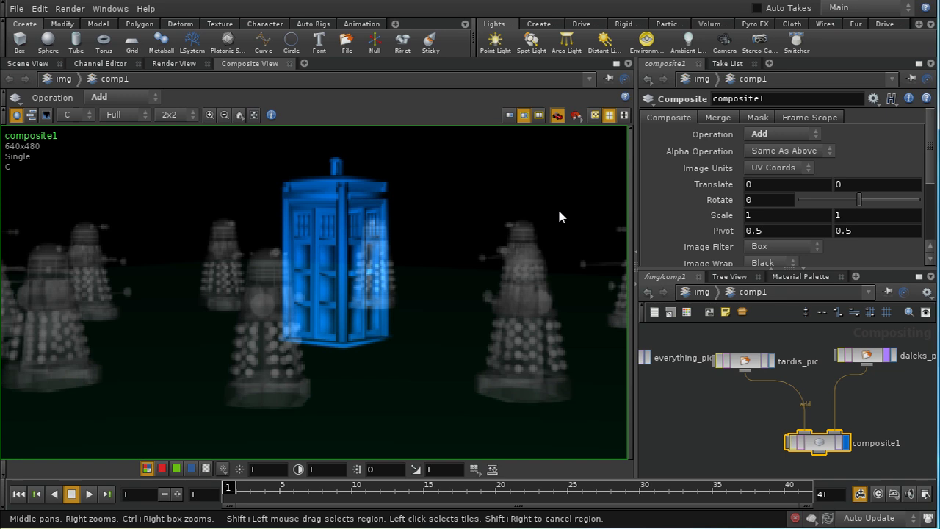
Show composite1's mask settings and examine the alpha channel of the added images.
left_click(757, 117)
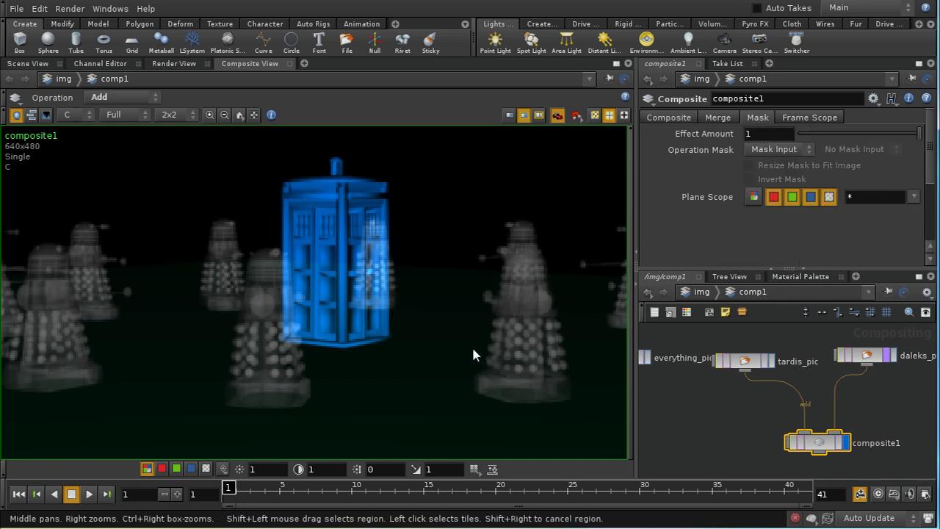
left_click(206, 469)
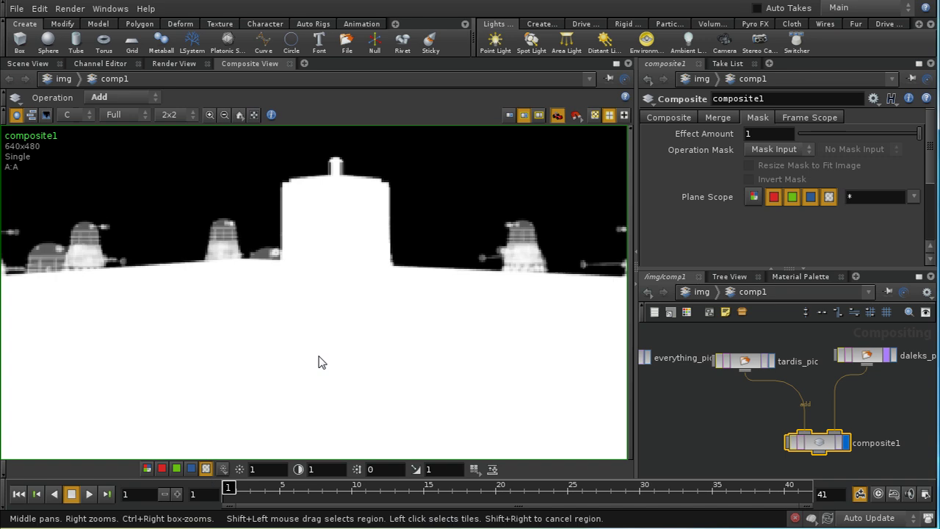
mouse_move(328, 353)
left_mouse_down()
mouse_move(330, 298)
mouse_move(343, 286)
mouse_move(340, 235)
mouse_move(342, 329)
mouse_move(277, 340)
mouse_move(419, 361)
mouse_move(363, 276)
mouse_move(433, 335)
mouse_move(321, 279)
mouse_move(330, 300)
mouse_move(396, 333)
mouse_move(260, 321)
mouse_move(306, 221)
mouse_move(293, 250)
mouse_move(337, 333)
mouse_move(350, 330)
mouse_move(206, 346)
mouse_move(338, 335)
mouse_move(323, 342)
left_mouse_up()
Exclude alpha from composite1's plane scope to compare the resulting alpha, and include it again.
left_click(830, 197)
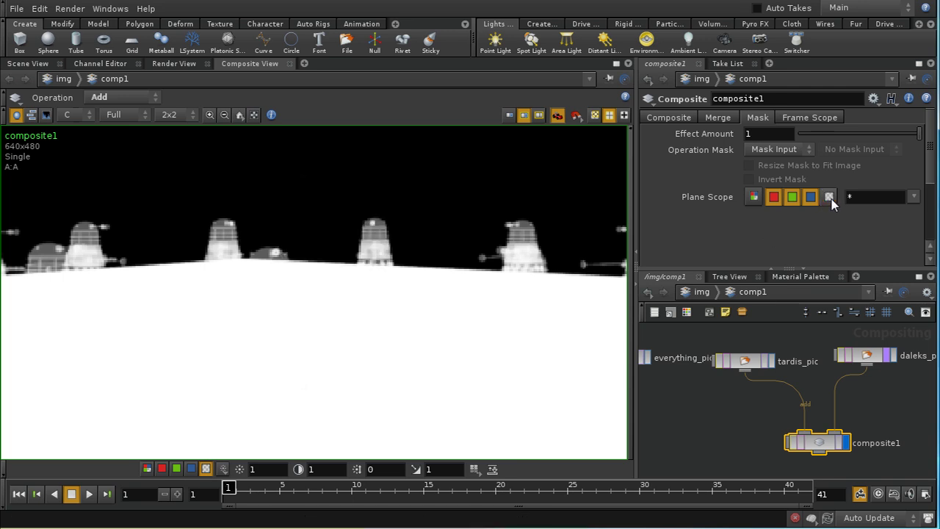
left_click_drag(411, 344, 516, 332)
middle_click_drag(851, 425, 840, 416)
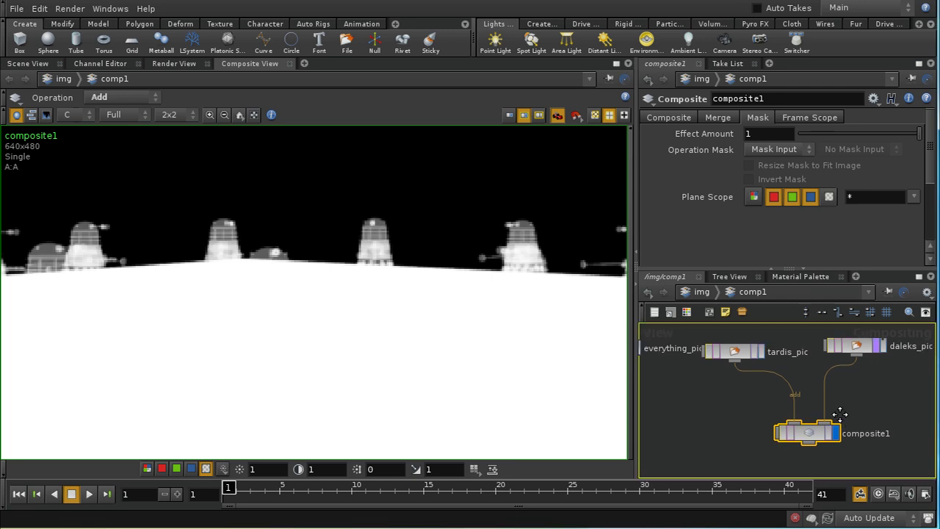
left_click(828, 196)
Add a Limit node directly below composite1, connected to its output.
key("Tab")
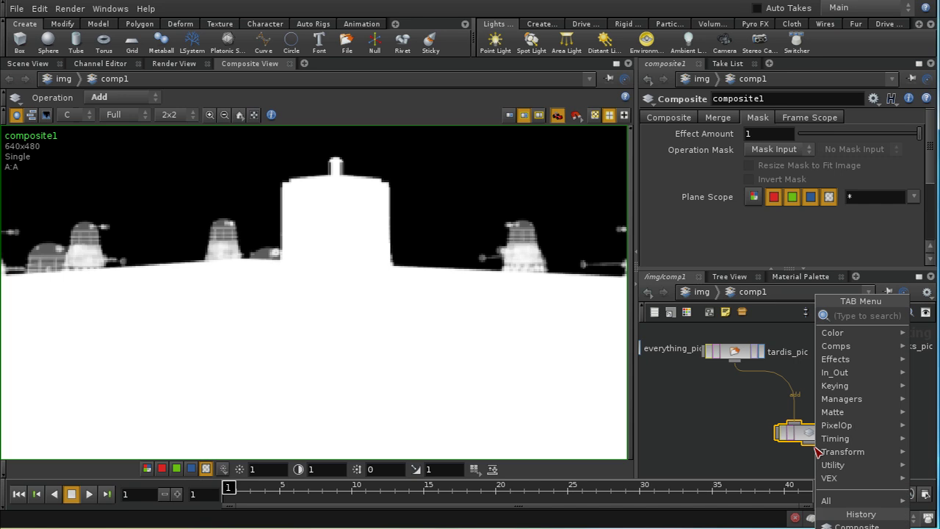
type("li")
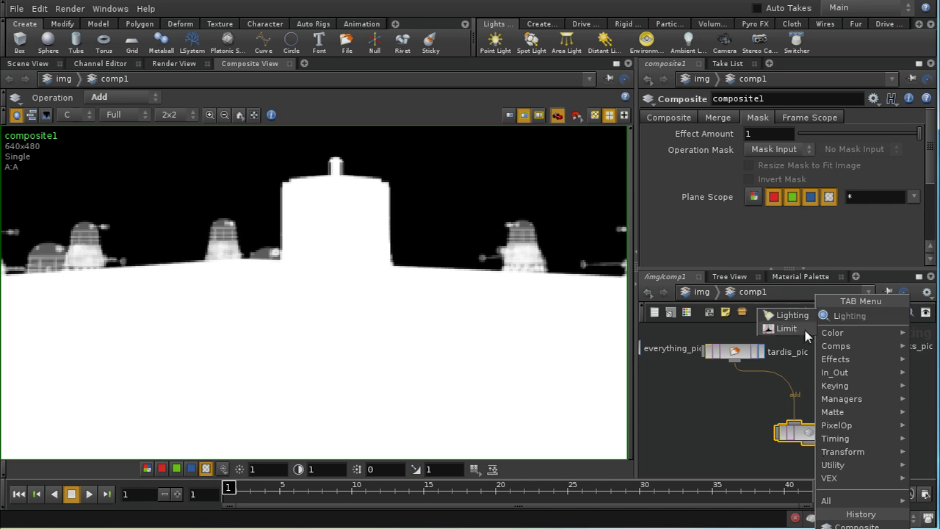
left_click(807, 331)
left_click(806, 471)
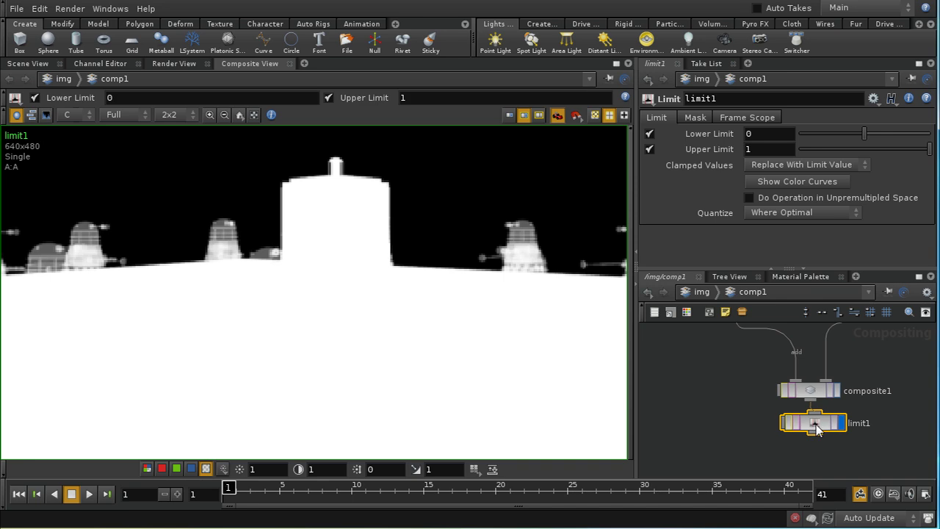
left_click_drag(841, 433, 836, 440)
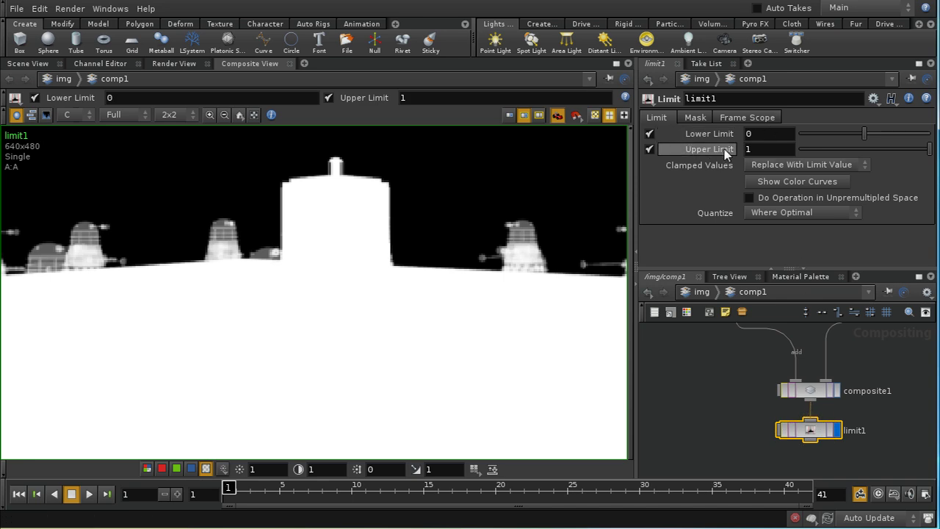
Restrict the Limit node's plane scope to alpha only and clear its additional plane pattern.
left_click(695, 118)
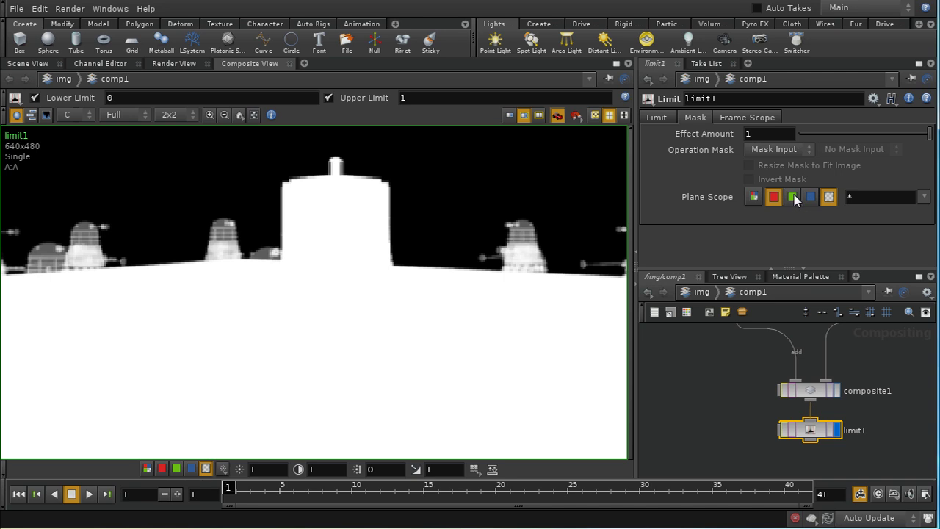
left_click(772, 201)
left_click(922, 198)
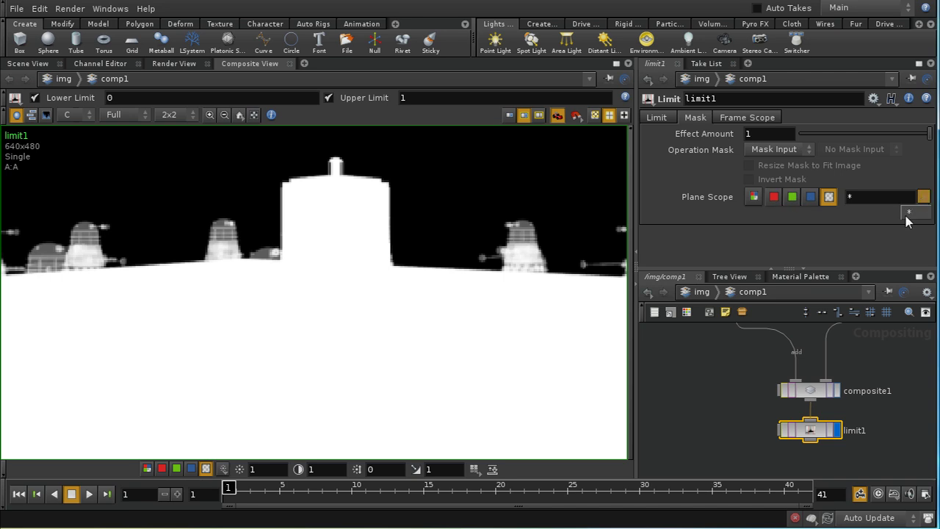
left_click(908, 214)
left_click_drag(437, 349, 506, 423)
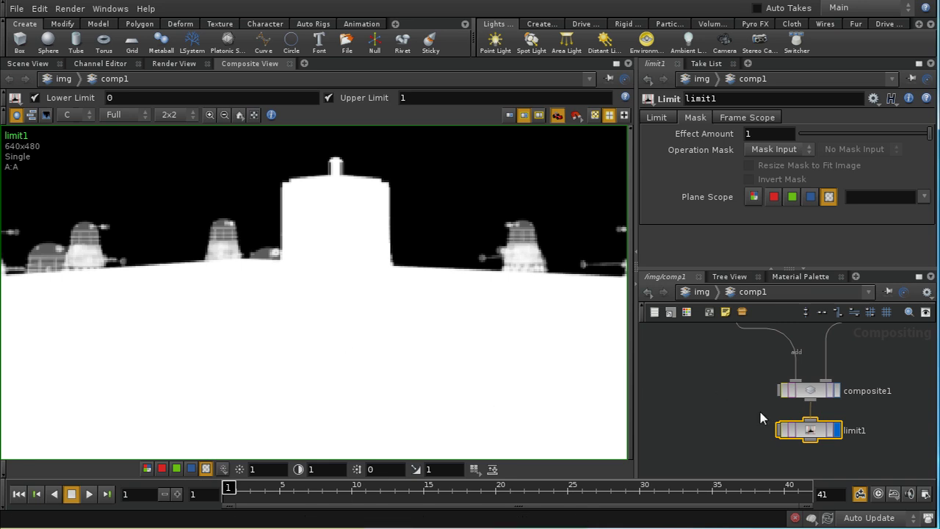
Delete the Limit node and display composite1 again.
left_click_drag(758, 408, 863, 445)
key("Delete")
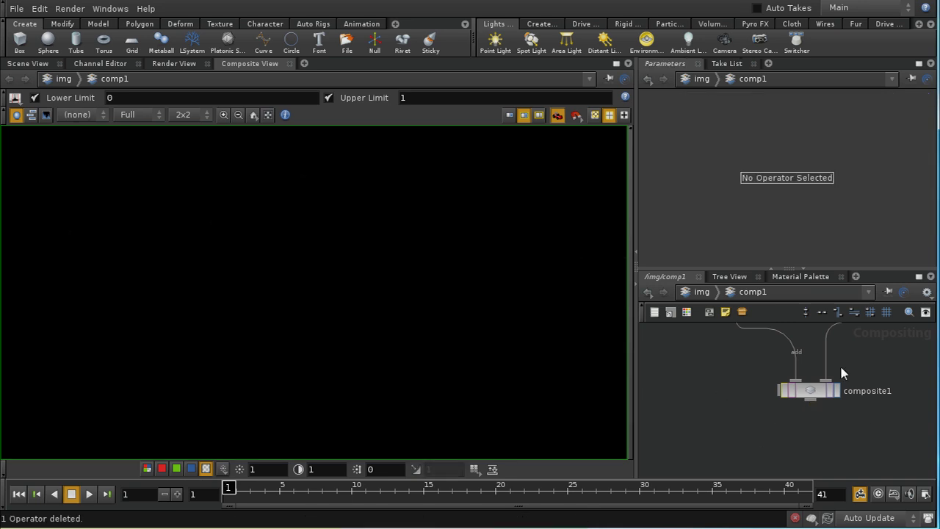
left_click(836, 391)
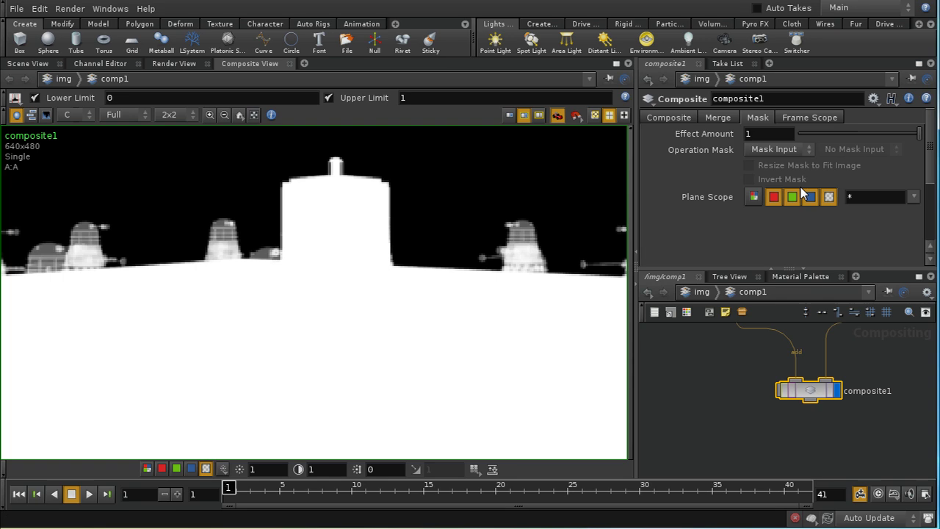
Review composite1's merge settings and its list of available operations without changing them.
left_click(718, 118)
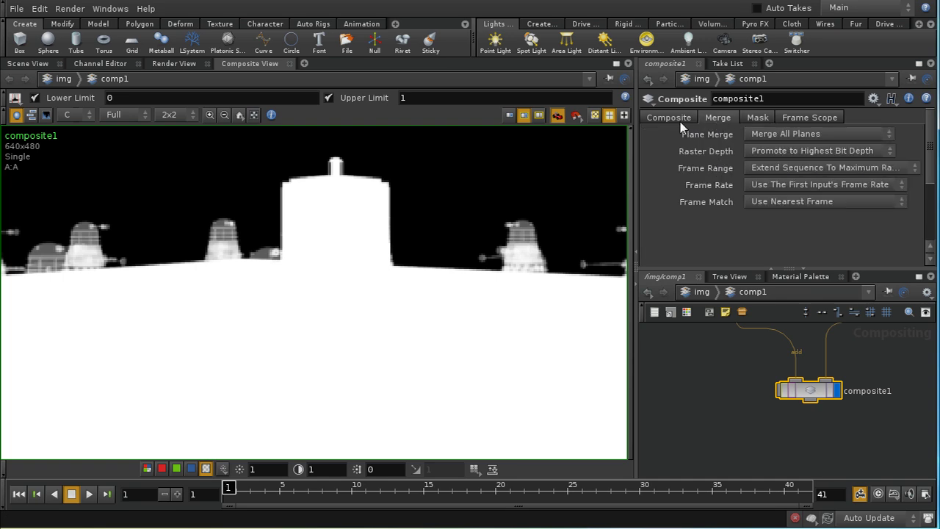
left_click(668, 118)
left_click(759, 134)
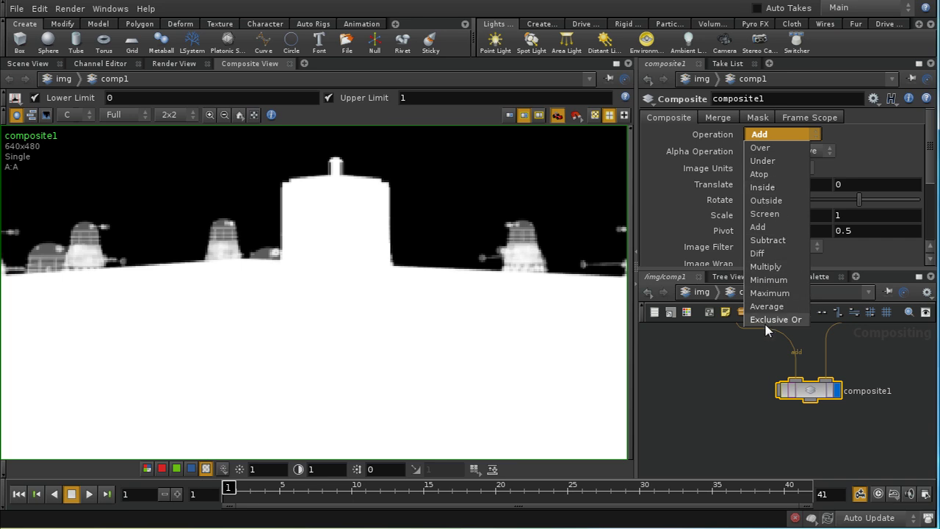
left_click(779, 137)
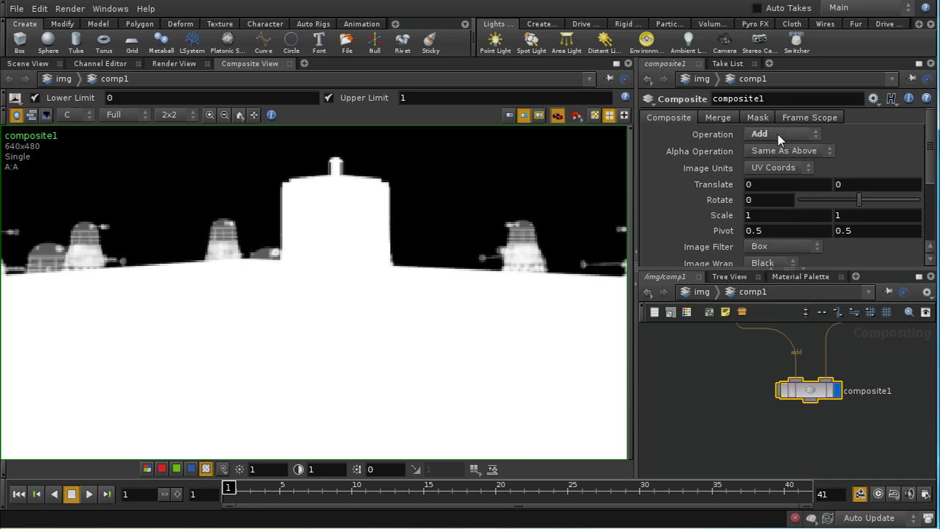
key("h")
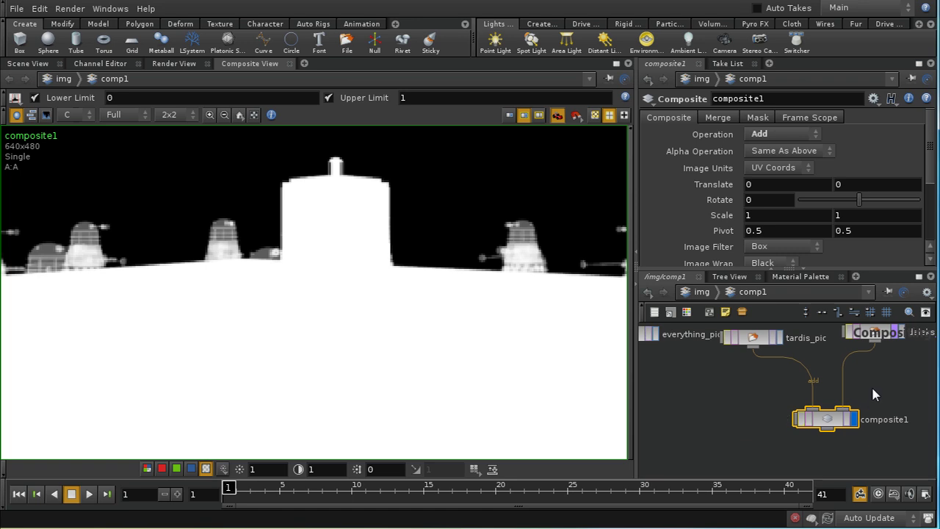
Return the view to the full color channels and examine up close where the tardis and daleks overlap in composite1.
left_click(754, 351)
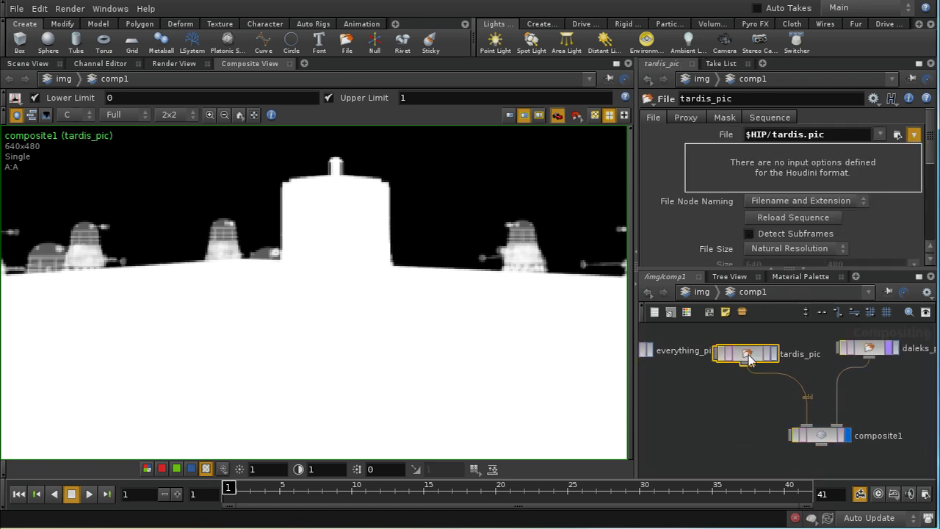
left_click(534, 188)
left_click_drag(534, 188, 317, 176)
left_click_drag(106, 218, 106, 446)
left_click(171, 448)
left_click(147, 469)
left_click_drag(397, 411, 451, 433)
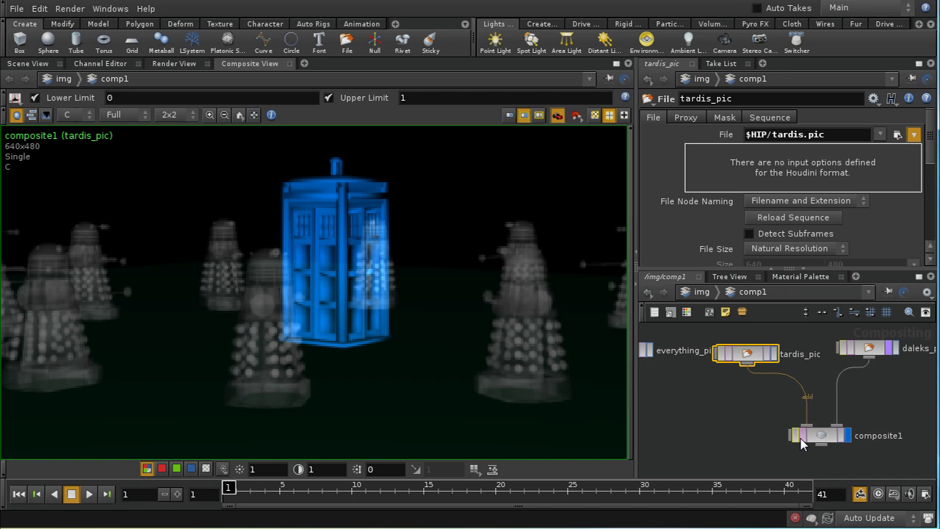
left_click(821, 434)
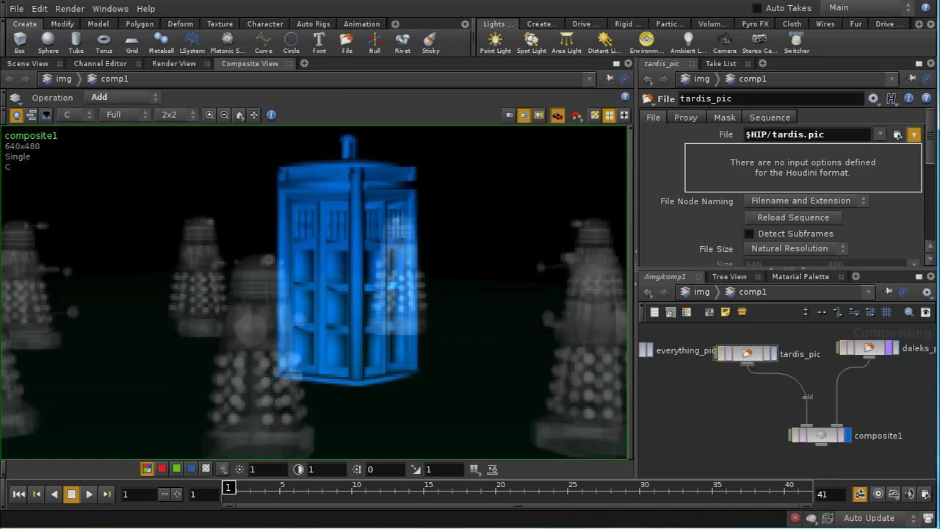
middle_click_drag(757, 408, 757, 436)
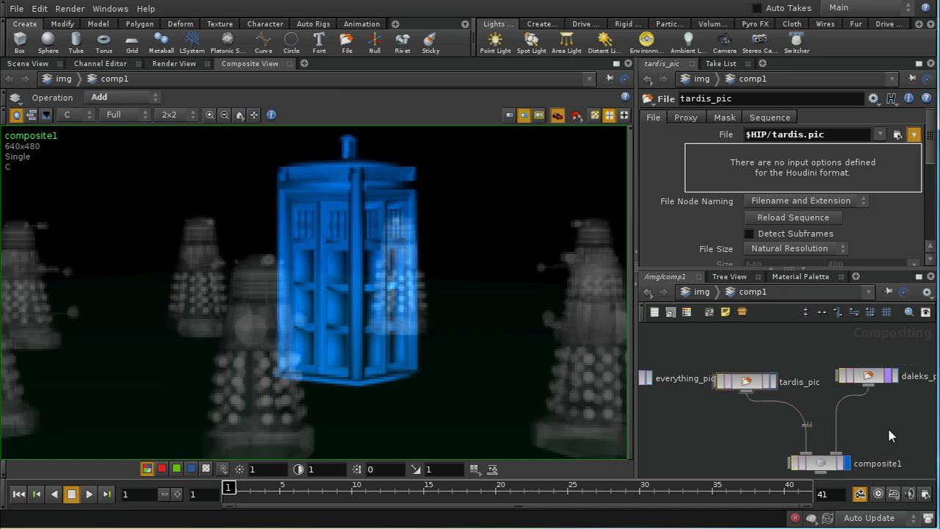
middle_click_drag(871, 426, 798, 414)
middle_click_drag(862, 418, 656, 447)
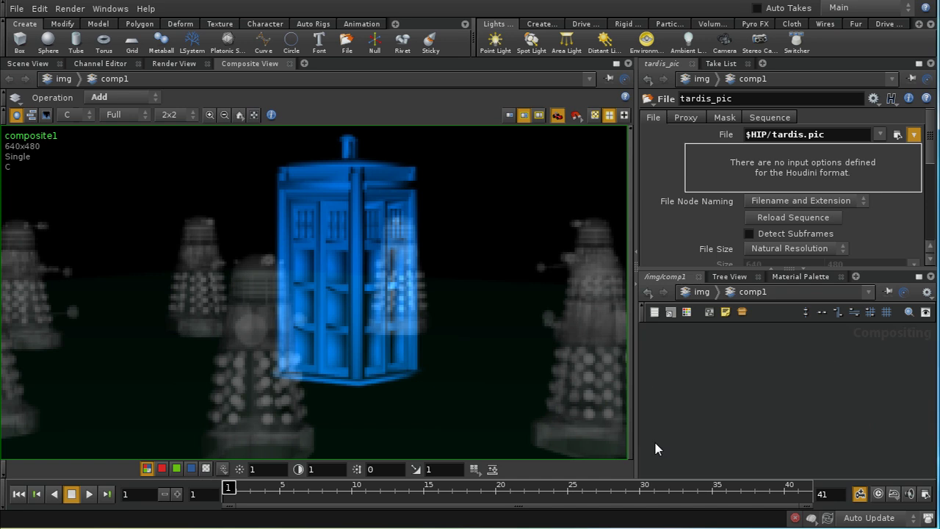
Add a File node beside daleks_pic in the compositing network and load image_one.pic into it.
middle_click_drag(776, 412, 769, 405)
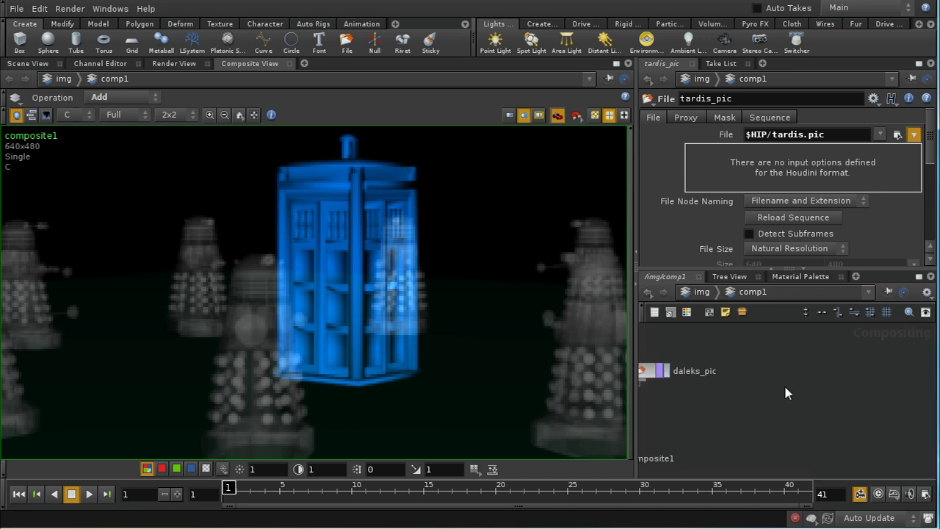
key("Tab")
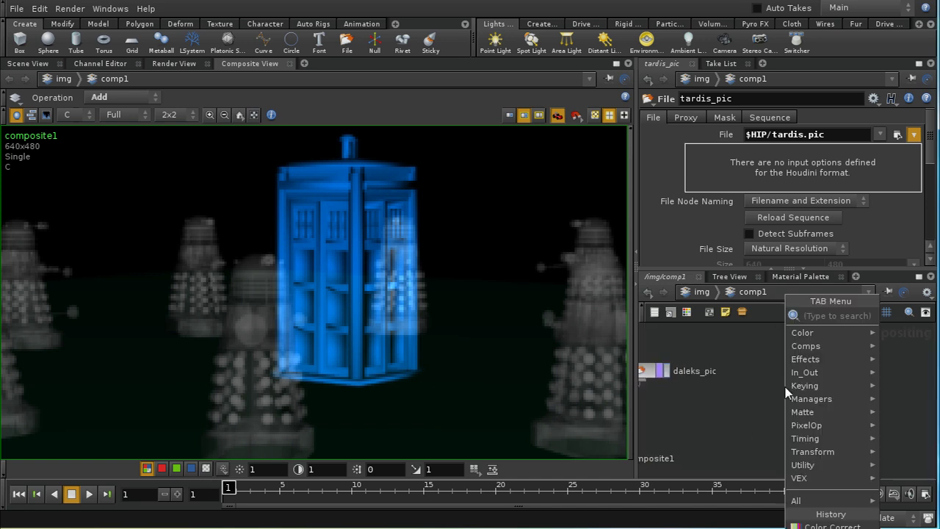
type("fi")
left_click(783, 361)
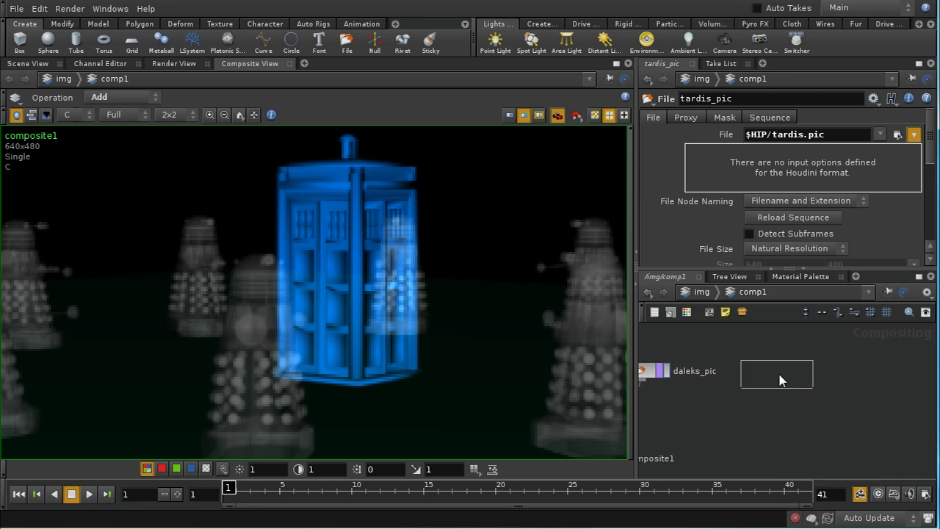
left_click(780, 380)
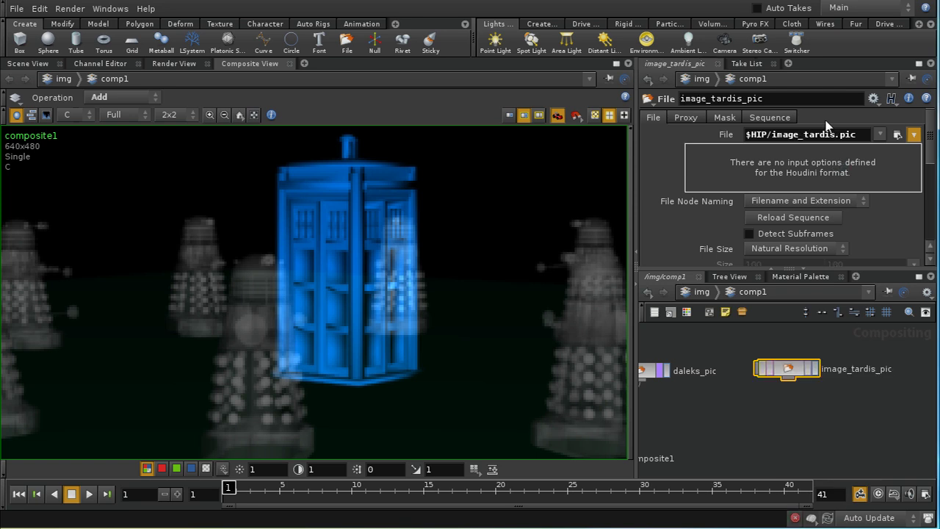
left_click(897, 135)
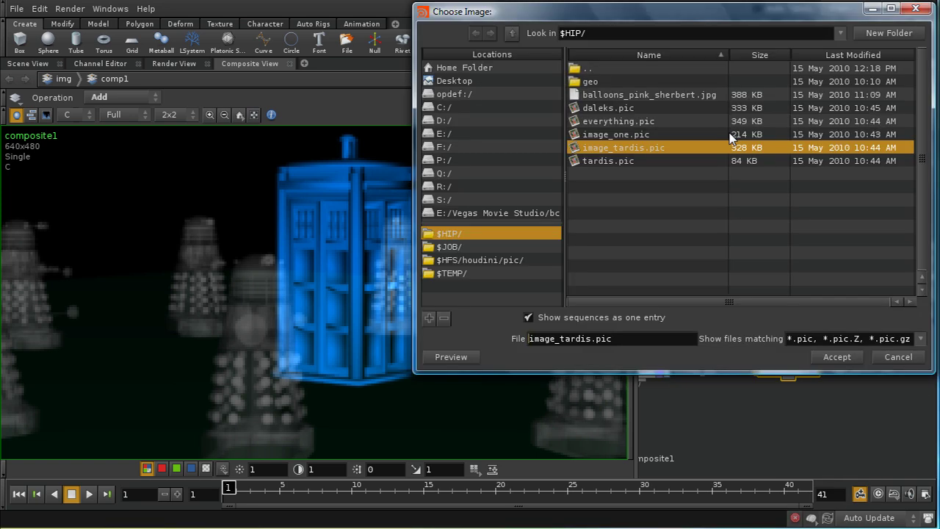
left_click(615, 134)
left_click(826, 357)
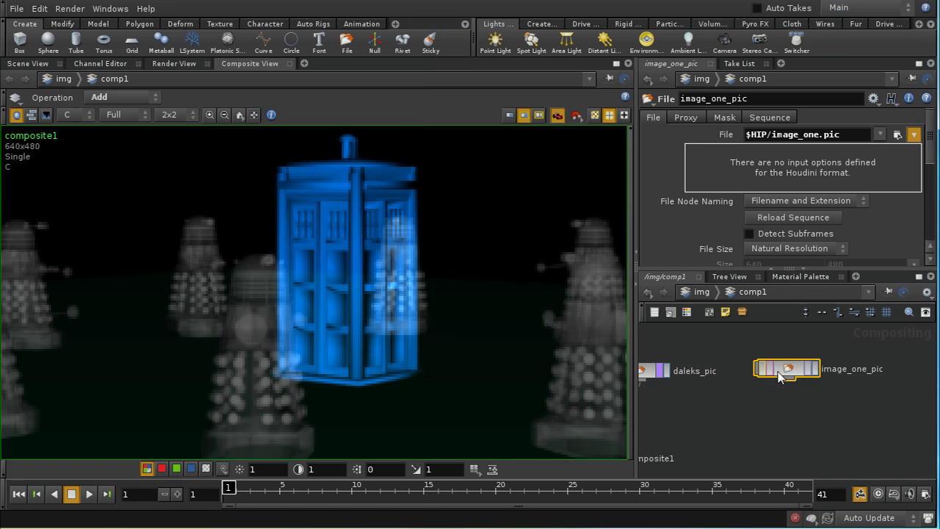
Duplicate the image_one_pic node, place the copy beside it and load image_tardis.pic into the copy.
key("ctrl+c")
key("ctrl+v")
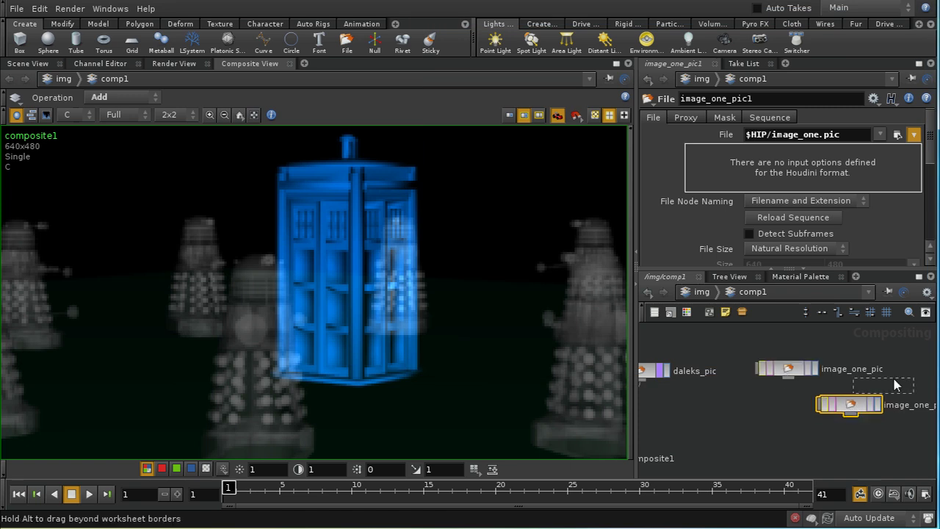
left_click(916, 371)
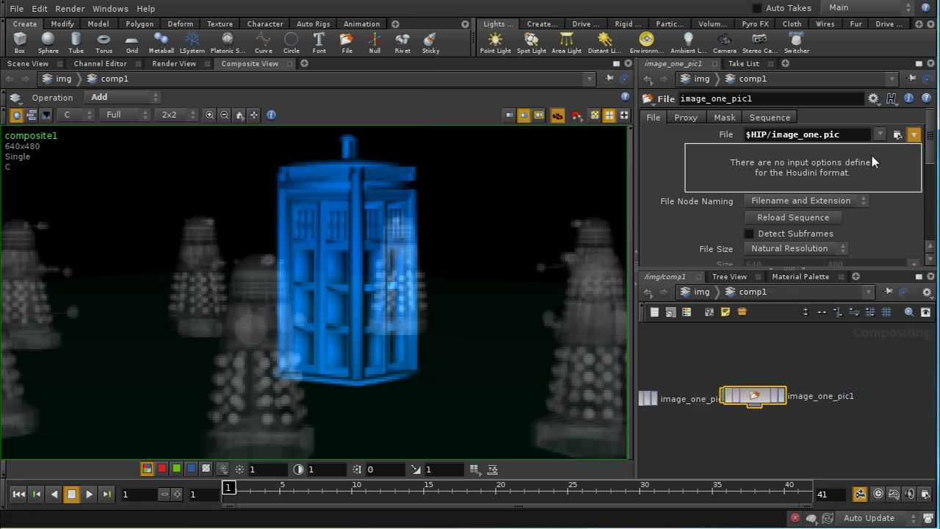
left_click(898, 134)
left_click(654, 149)
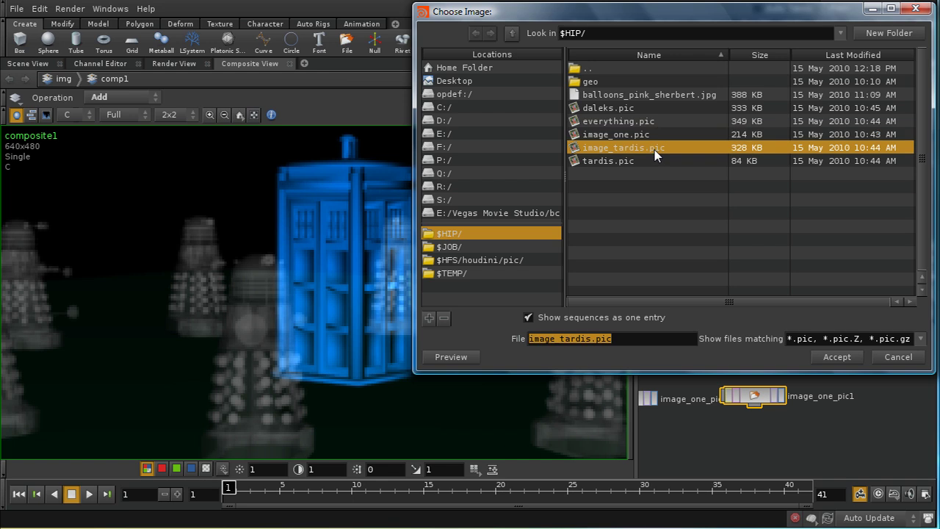
left_click(832, 356)
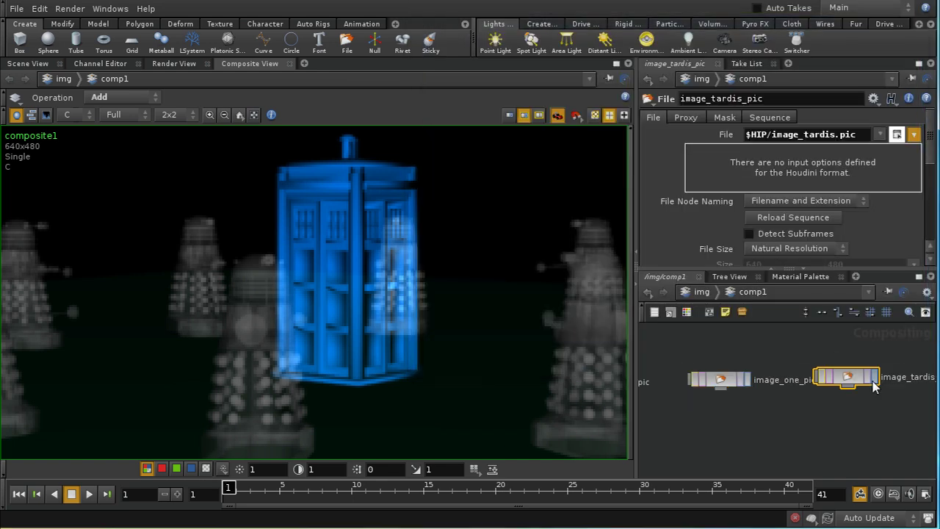
Display image_one_pic and image_tardis_pic in turn to compare the two matted renders.
left_click(748, 379)
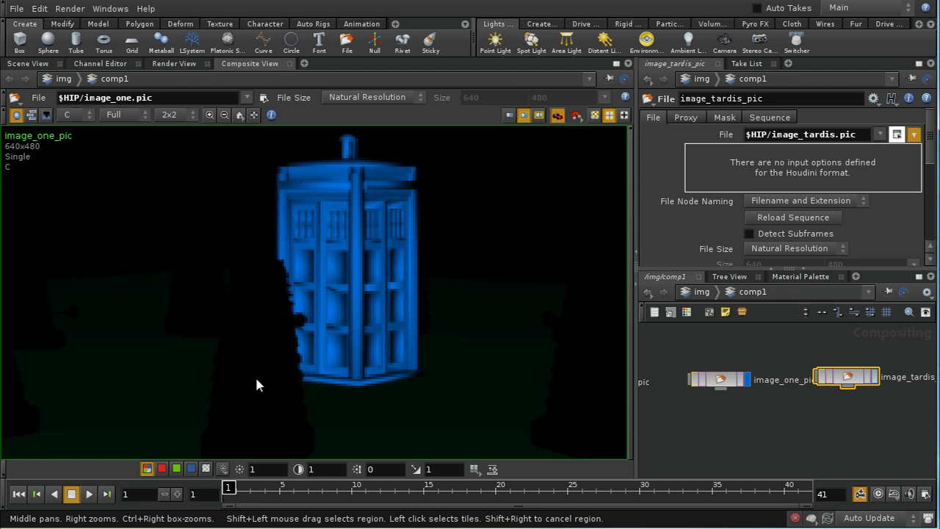
left_click(876, 379)
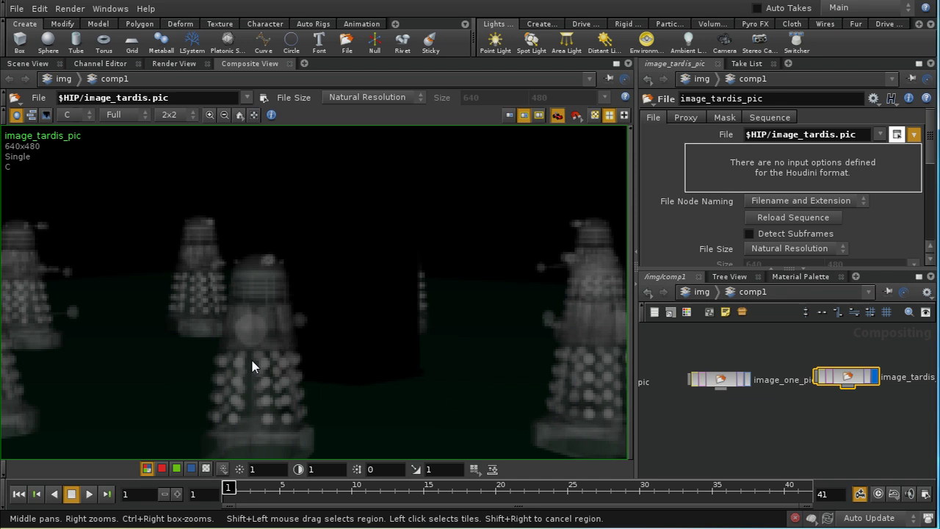
Add a second Composite node with image_one_pic as its first input and image_tardis_pic as its second, and display the result.
middle_click_drag(759, 441, 759, 417)
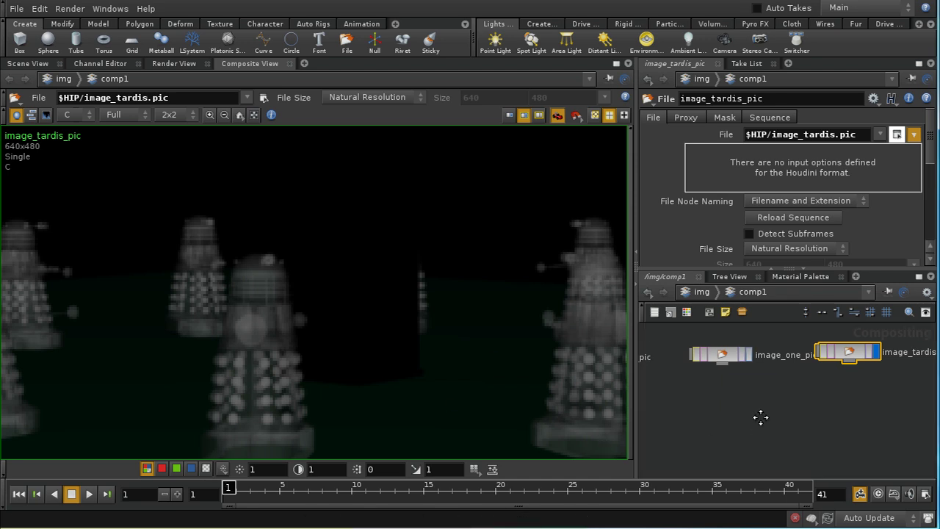
key("Tab")
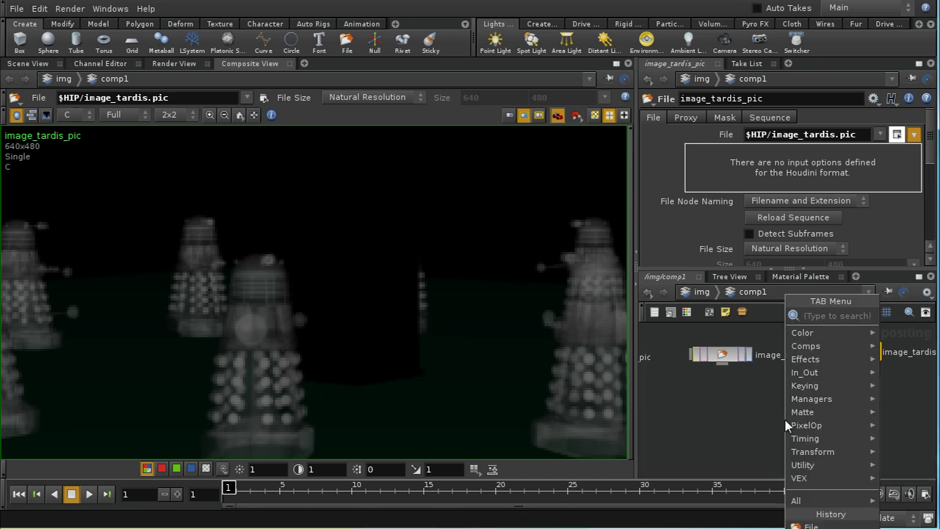
type("Color")
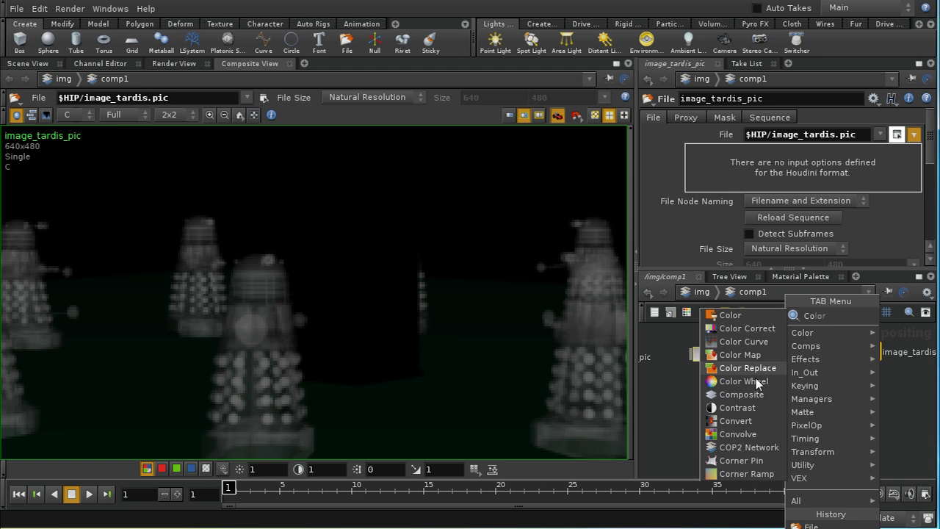
left_click(758, 394)
left_click(804, 433)
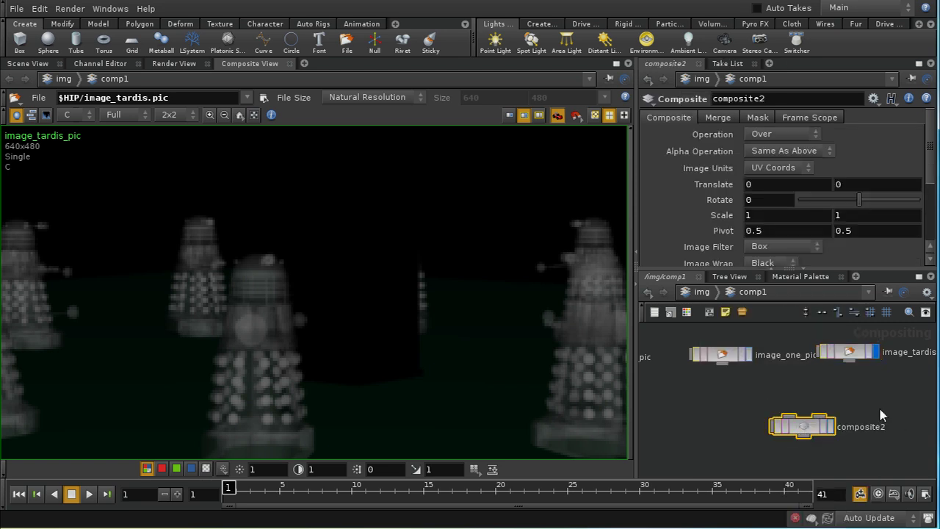
left_click(820, 417)
left_click_drag(723, 361, 782, 420)
left_click(831, 431)
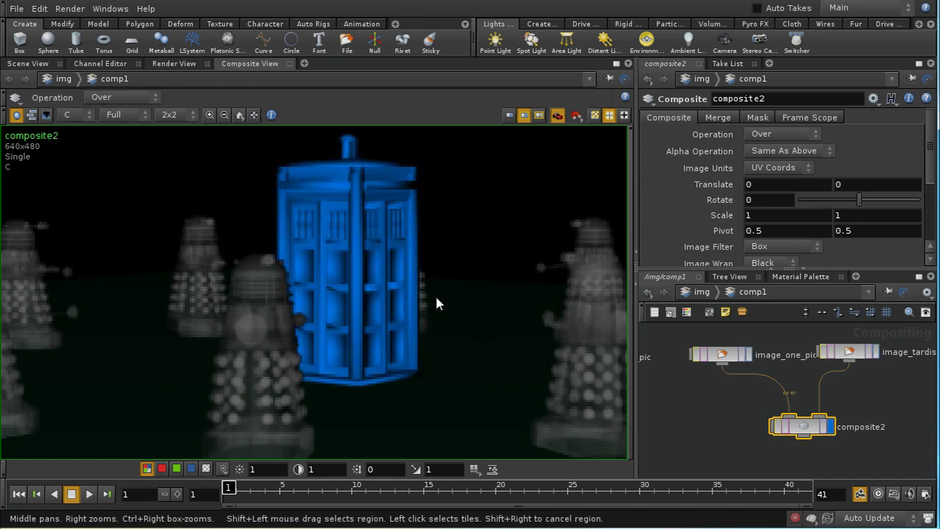
right_click_drag(415, 282, 430, 376)
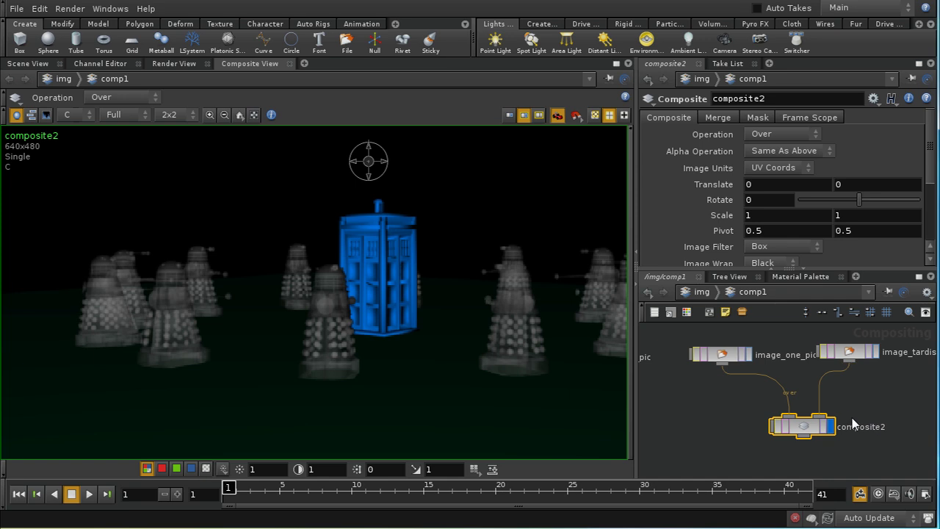
Insert a Color Correct node between image_one_pic and composite2 and set its master Mult to 0.3 on all three channels.
left_click_drag(729, 366, 709, 347)
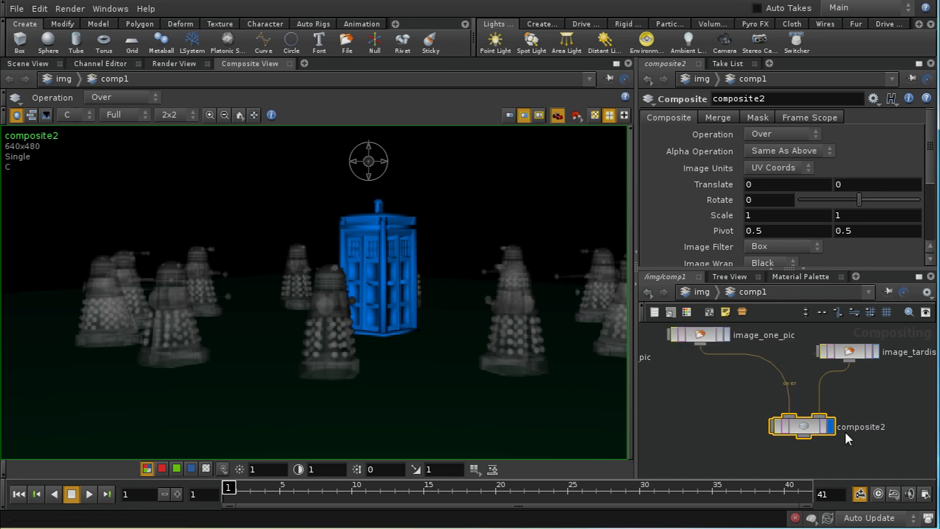
middle_click_drag(844, 433, 855, 455)
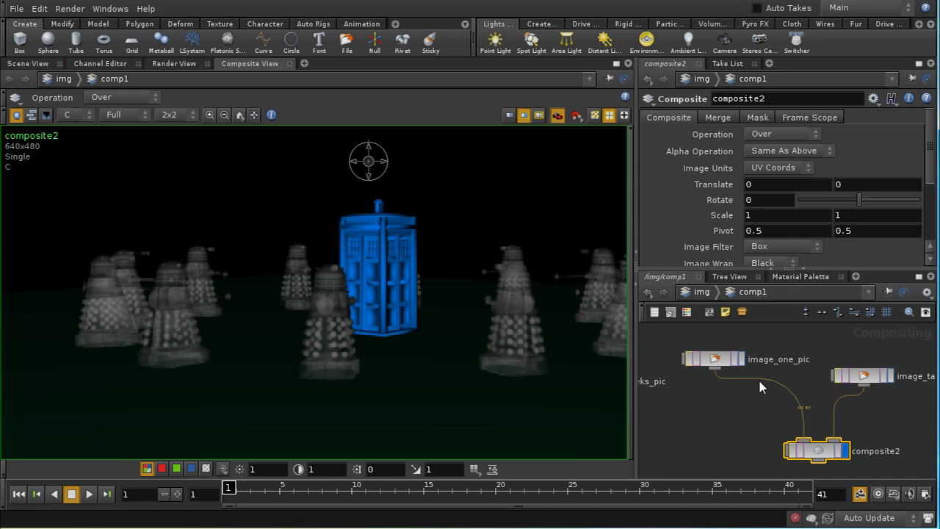
key("Tab")
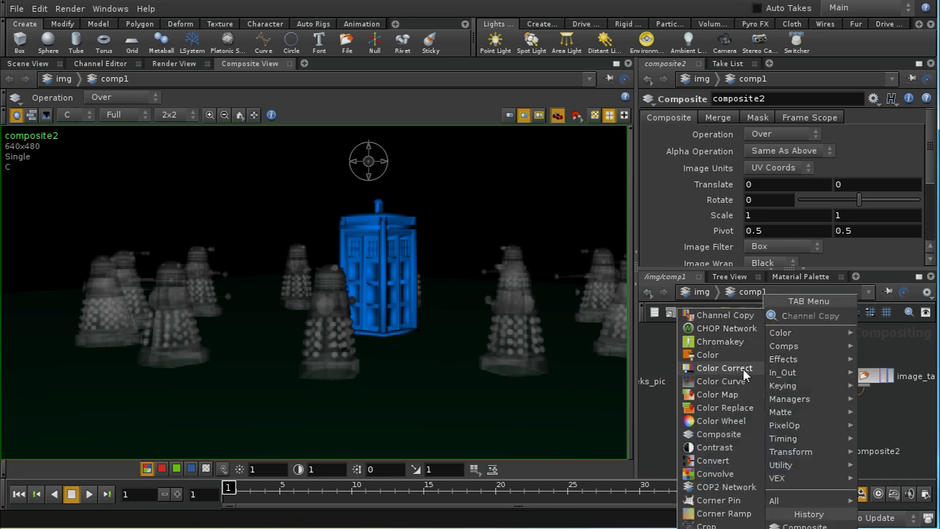
left_click(742, 368)
left_click_drag(782, 395, 759, 406)
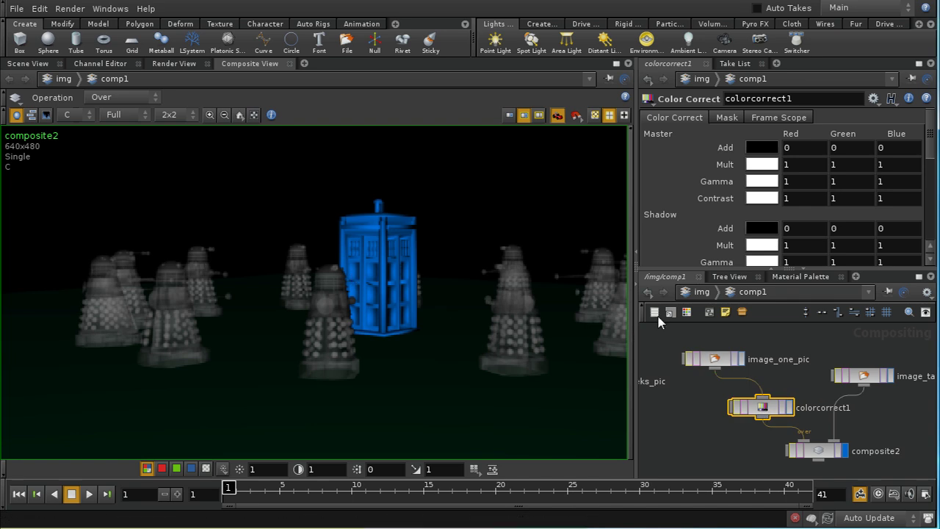
middle_click(701, 164)
middle_click_drag(702, 165, 669, 167)
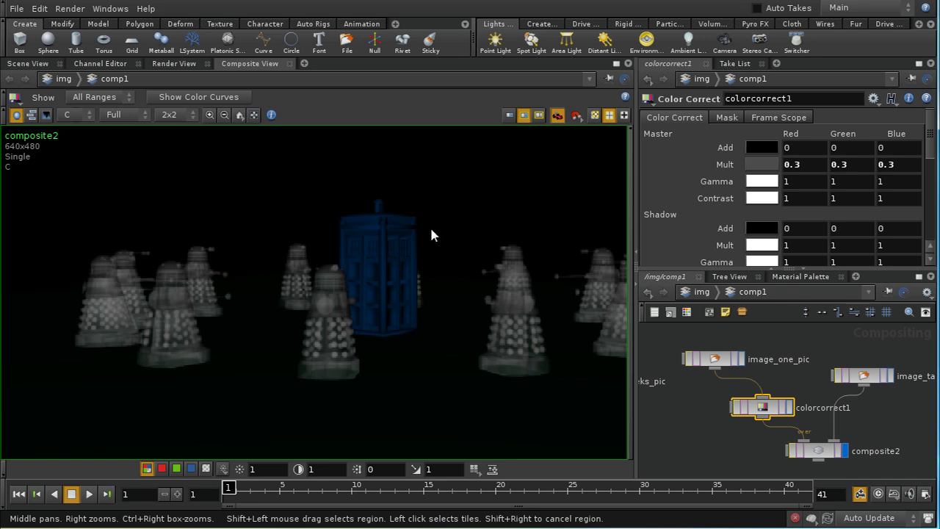
Append a Convert node to composite2's output and display it.
middle_click_drag(731, 457, 722, 435)
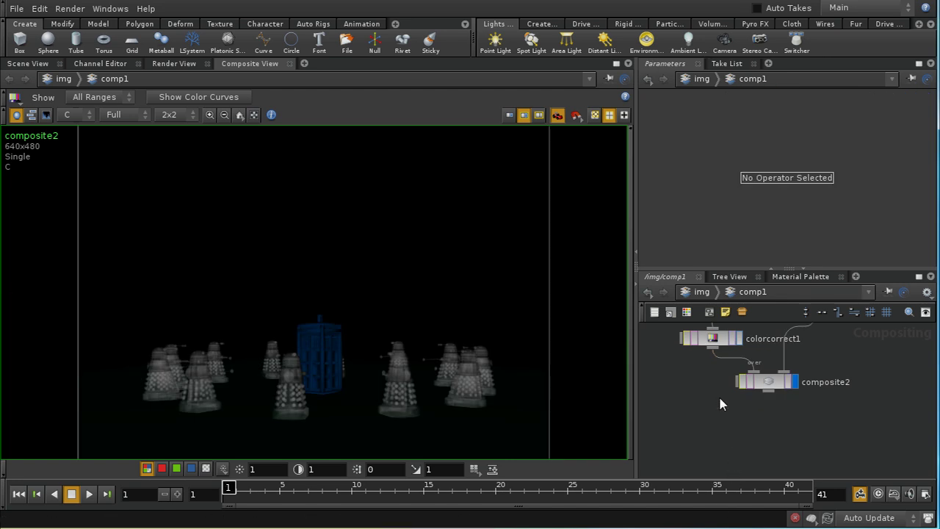
mouse_move(735, 458)
middle_mouse_down()
mouse_move(766, 470)
mouse_move(739, 441)
middle_mouse_up()
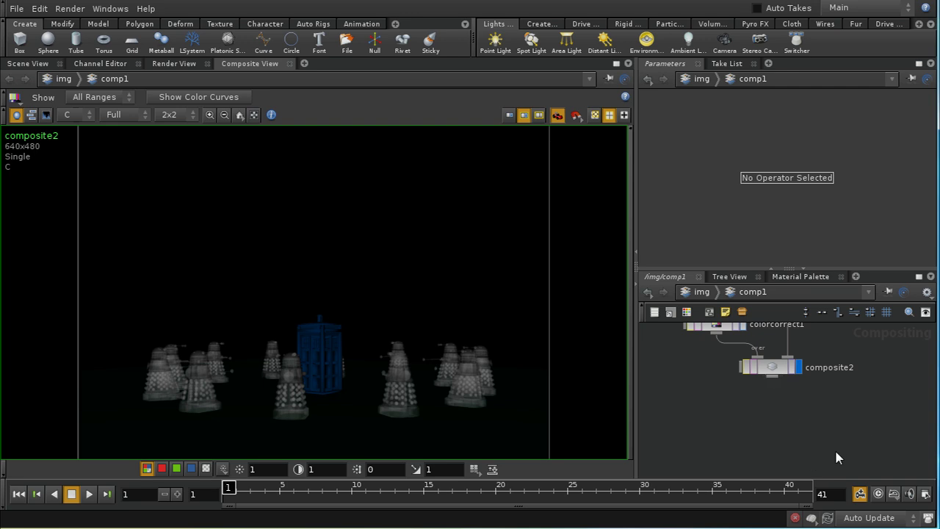
middle_click_drag(834, 457, 823, 438)
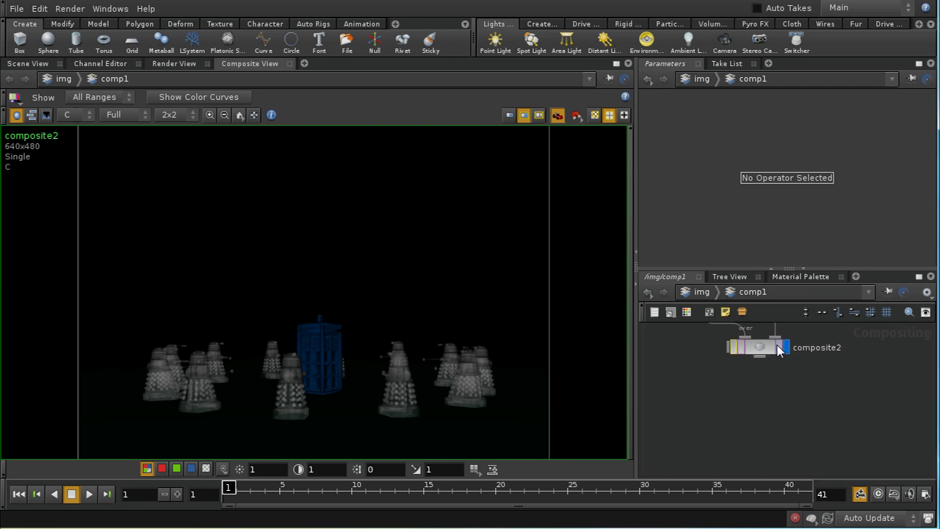
left_click(760, 363)
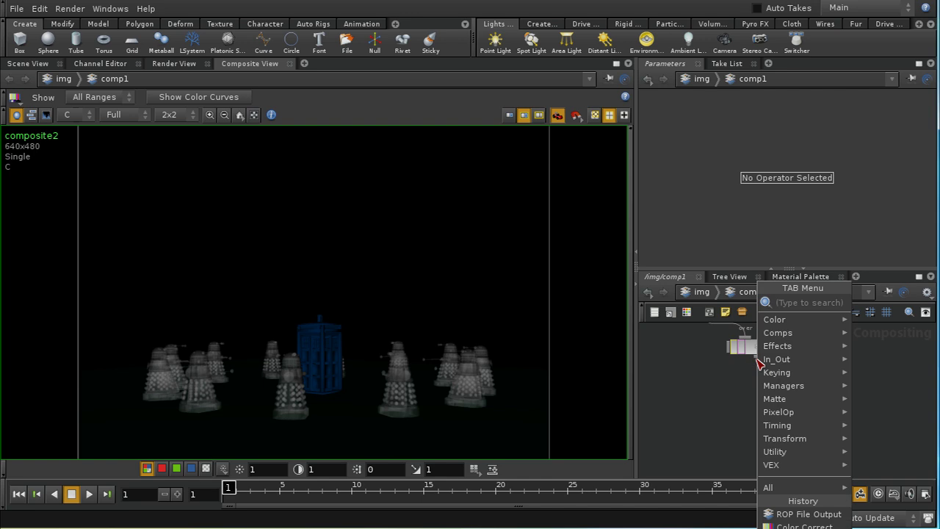
mouse_move(798, 456)
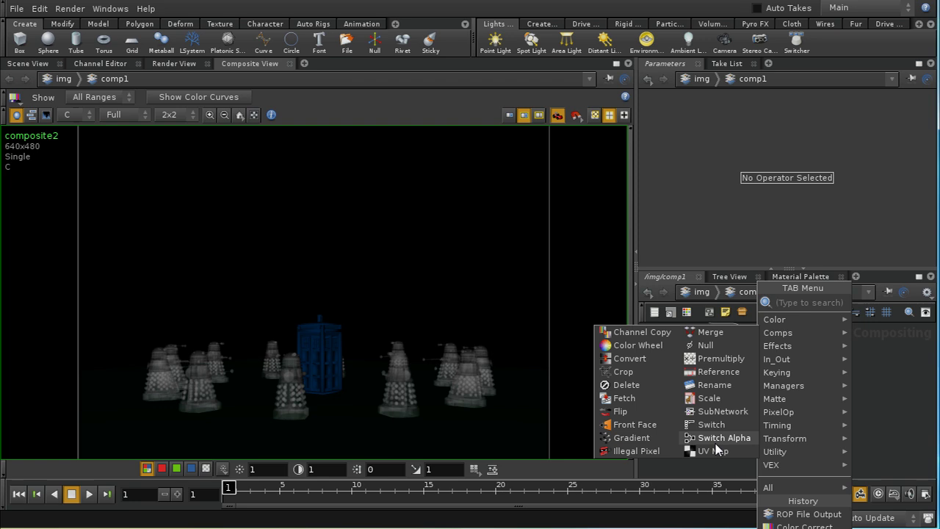
left_click(646, 360)
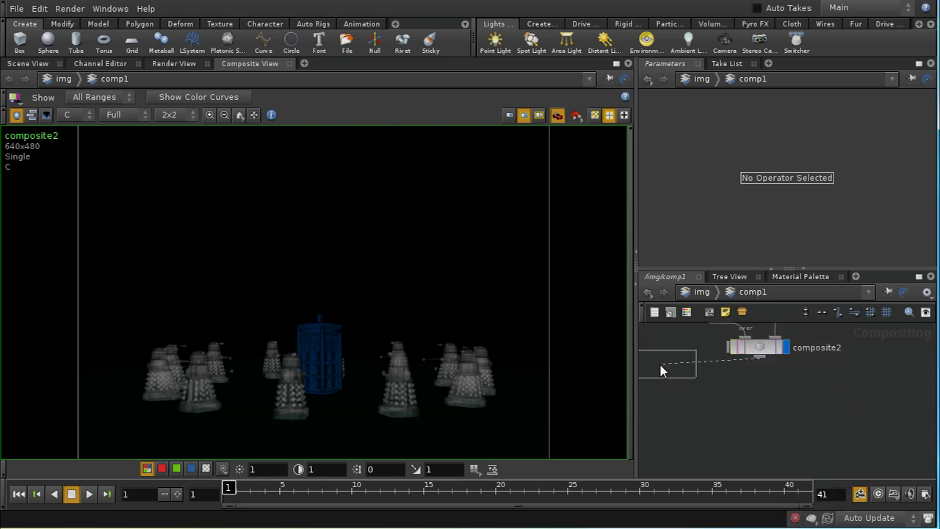
left_click(760, 406)
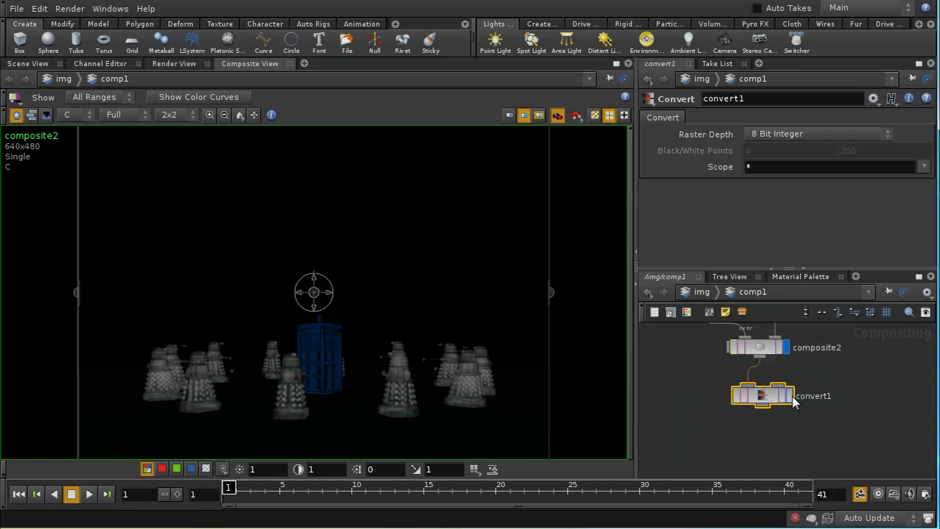
left_click(789, 397)
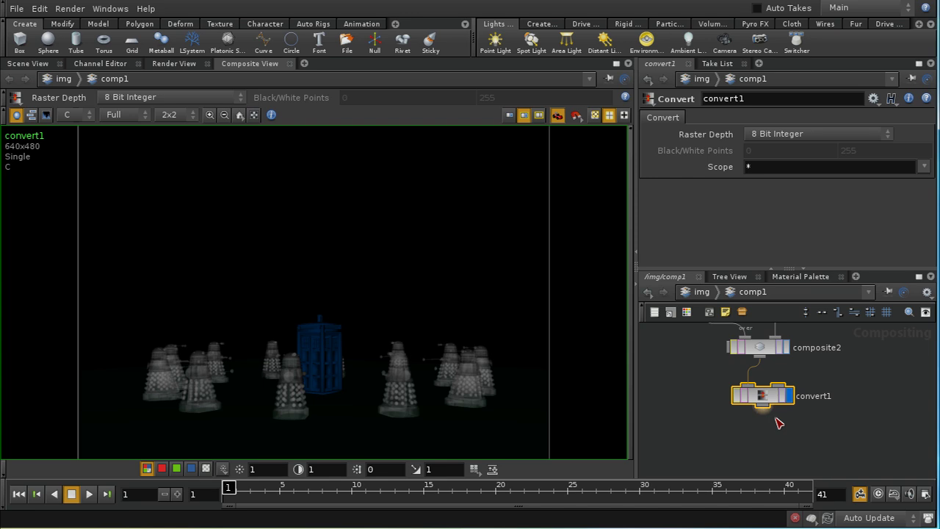
Compare the plane bit depths of composite2 and convert1, keeping the Convert node's raster depth at 8 Bit Integer.
middle_click(757, 356)
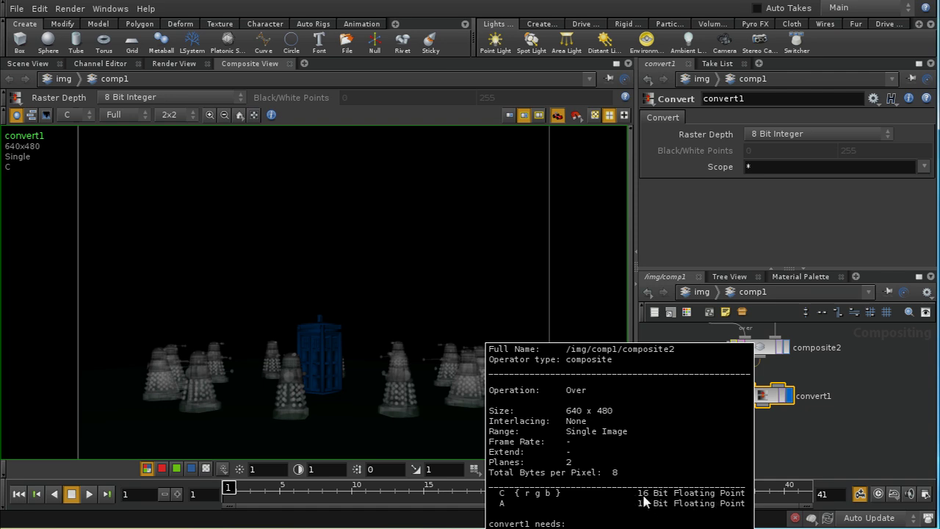
left_click(815, 141)
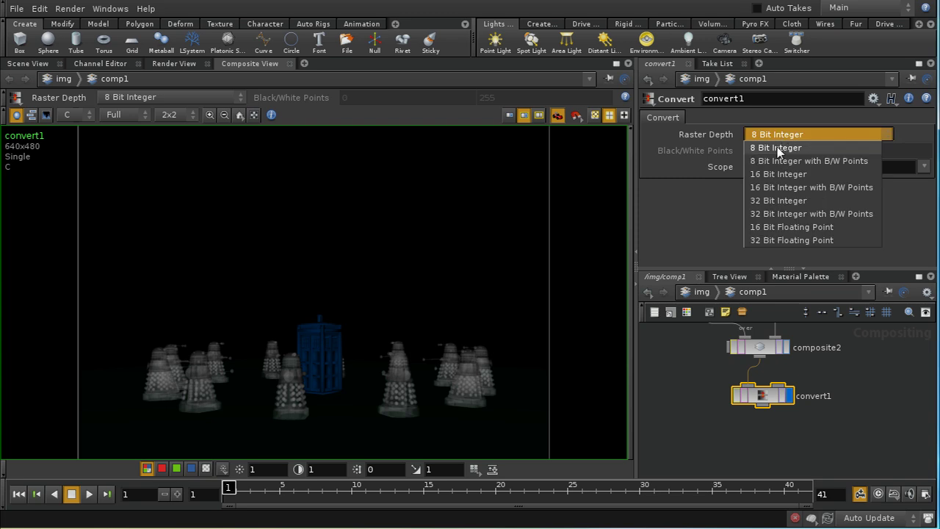
left_click(779, 152)
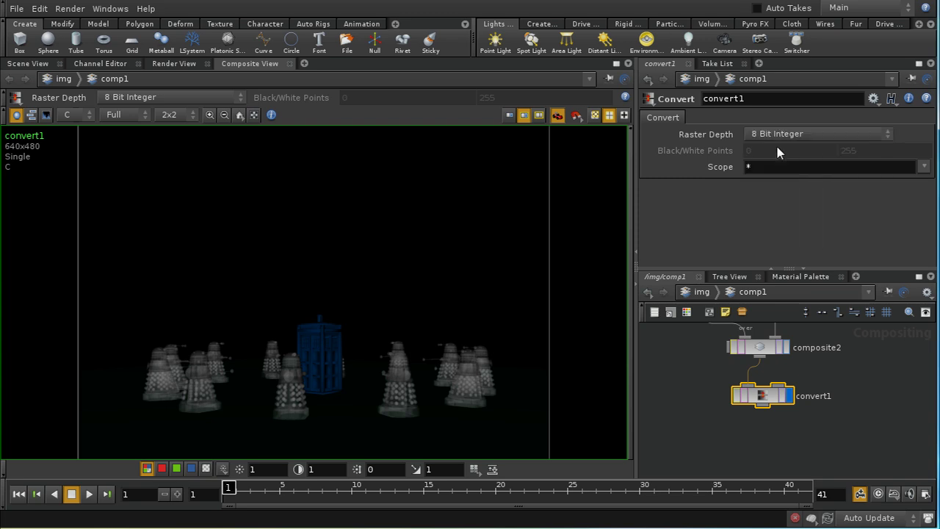
middle_click(762, 398)
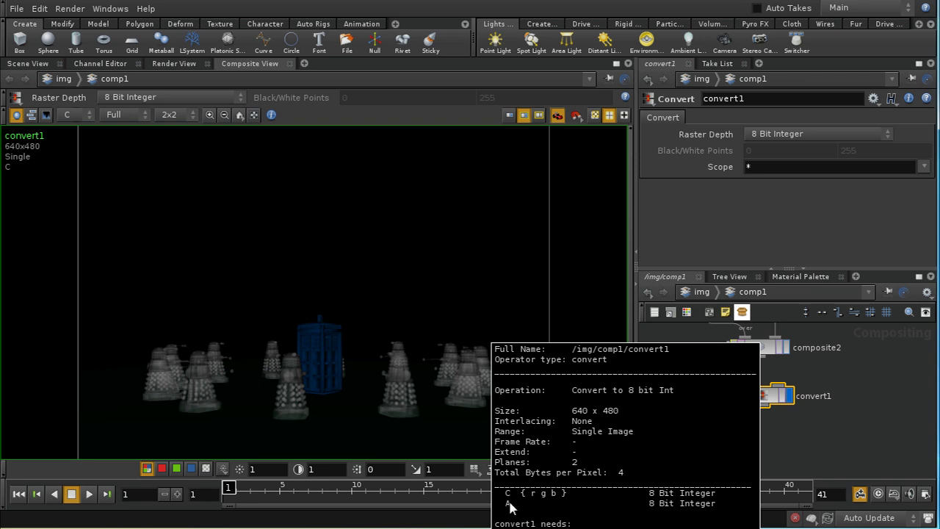
Append a ROP File Output node to convert1's output and place it just below.
middle_click_drag(738, 475, 776, 384)
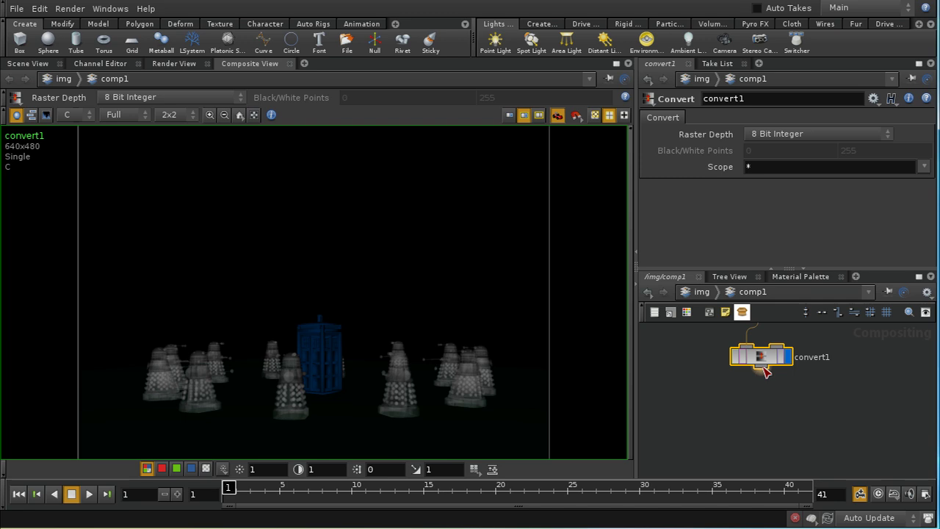
key("Tab")
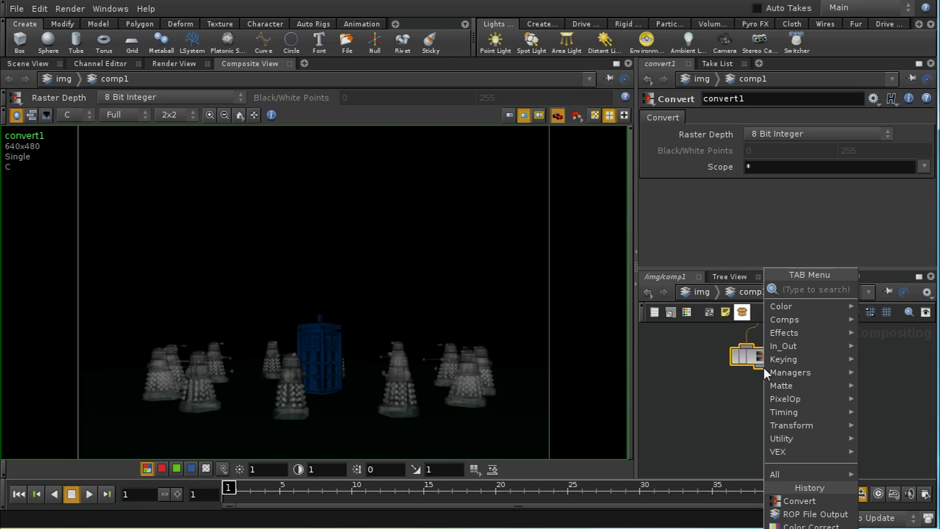
mouse_move(771, 345)
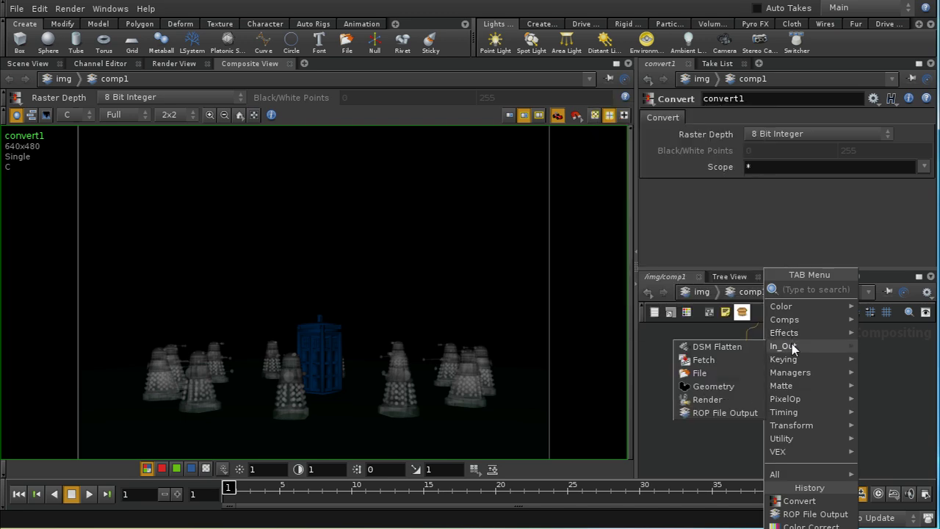
left_click(733, 413)
left_click(823, 409)
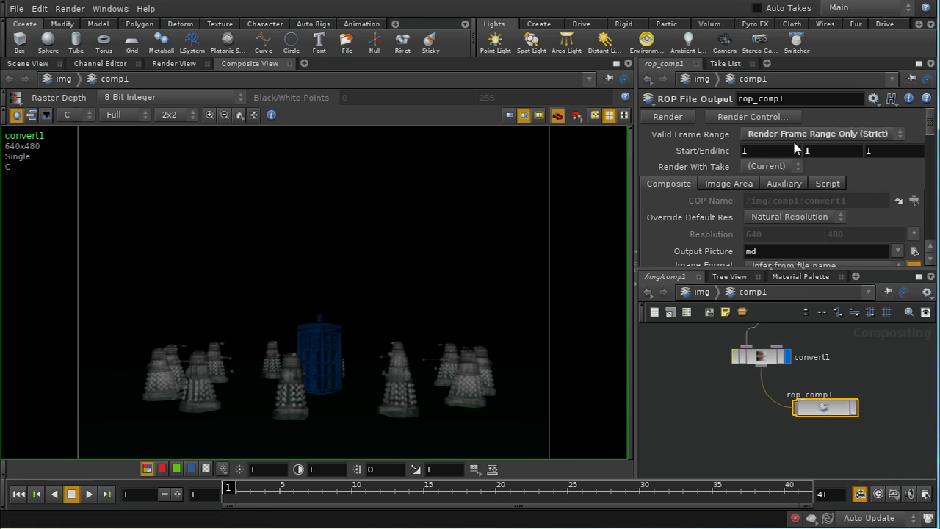
Set the ROP File Output node's output picture to $HIP/output.png and look through its remaining composite options.
left_click_drag(934, 121, 934, 130)
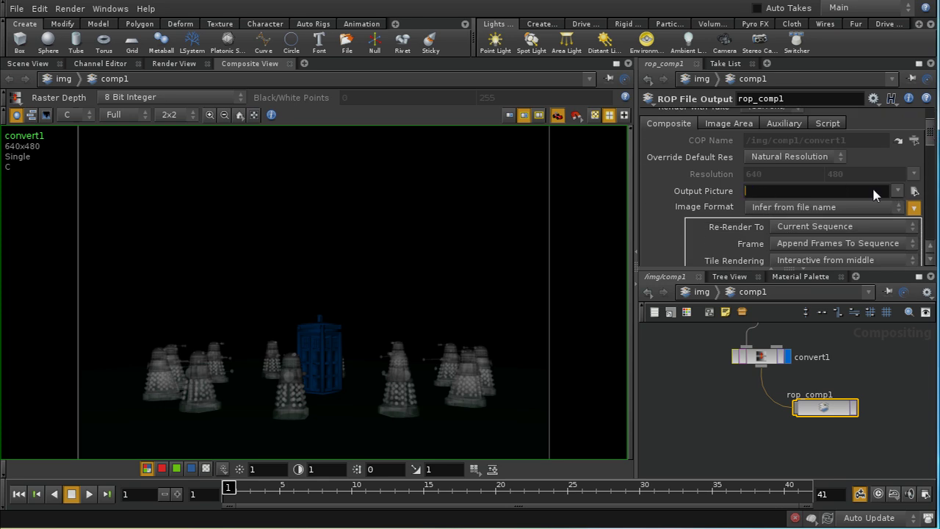
type("IP/output.png")
key("Return")
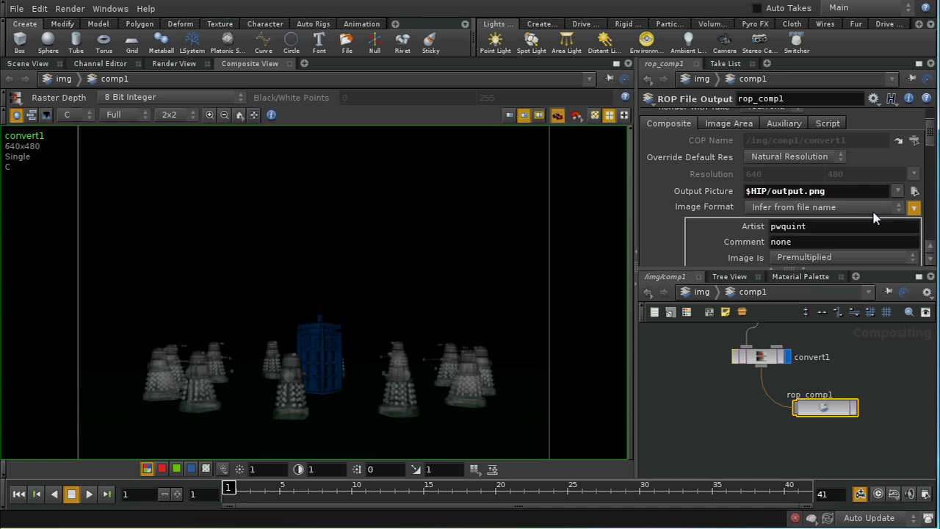
left_click_drag(934, 138, 934, 152)
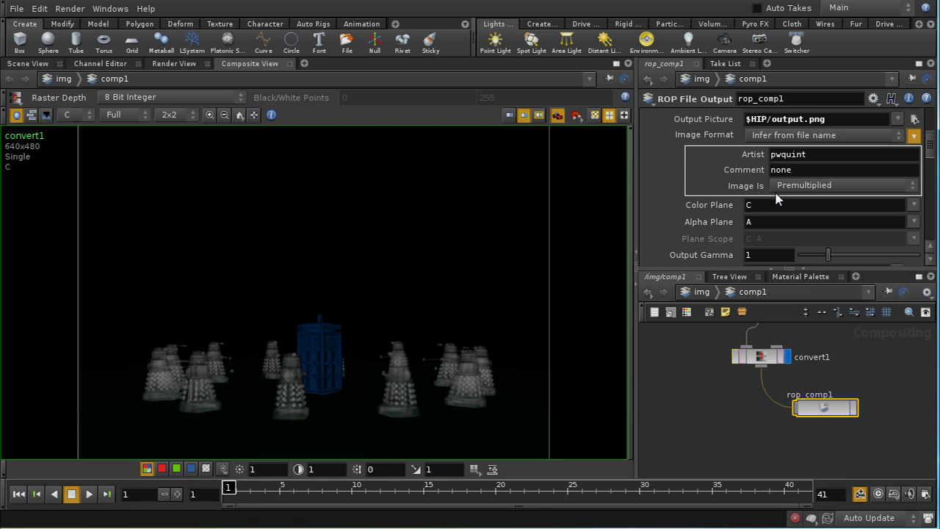
scroll(935, 142, "down", 2)
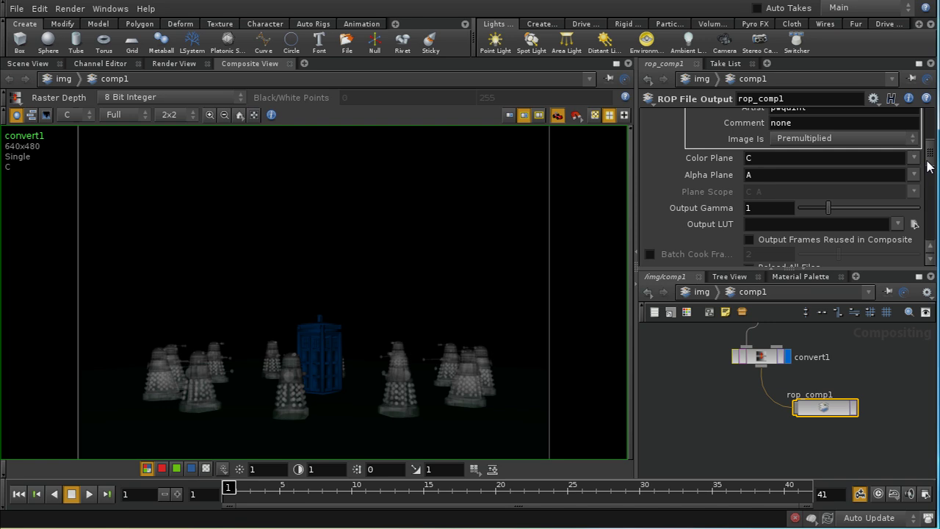
mouse_move(927, 161)
left_mouse_down()
mouse_move(927, 185)
mouse_move(927, 176)
left_mouse_up()
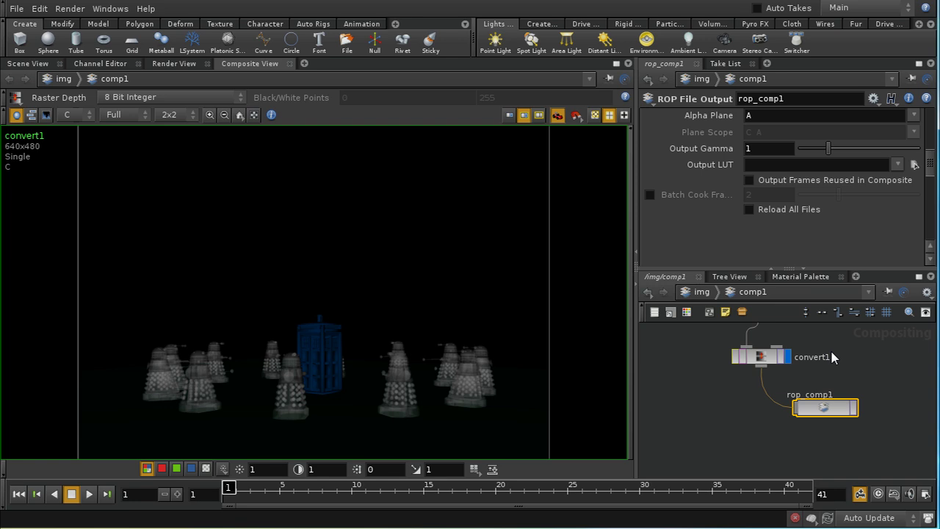
Move image_tardis_pic slightly up in the network and select it with image_one_pic to view their file reload settings.
middle_click_drag(830, 357, 840, 393)
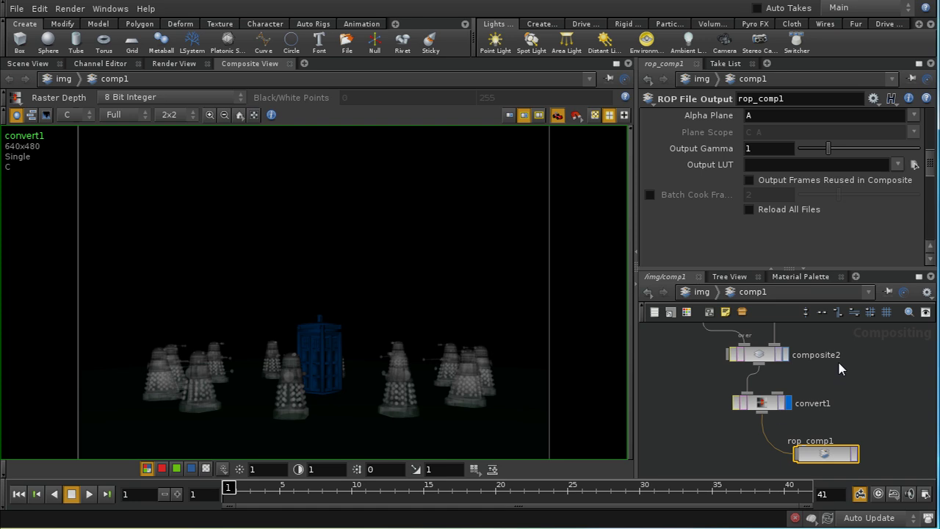
middle_click_drag(777, 329, 826, 463)
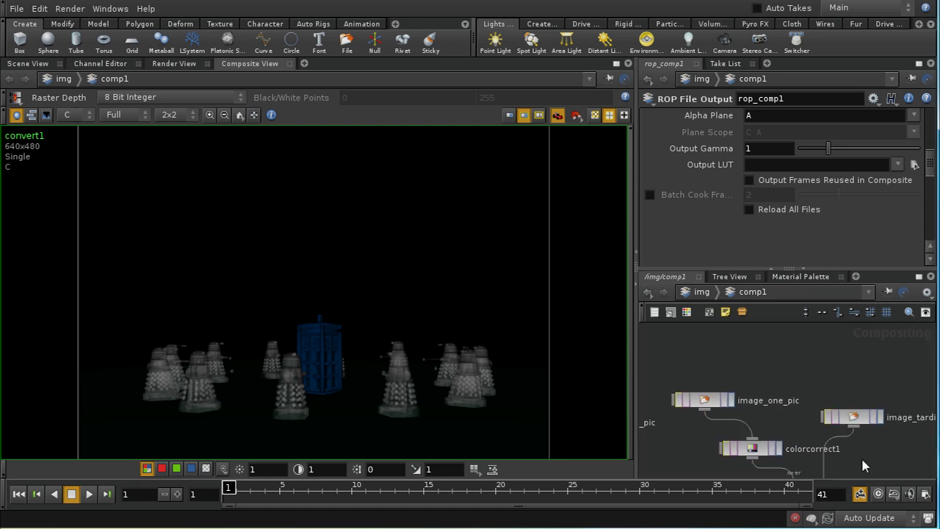
left_click_drag(853, 419, 859, 390)
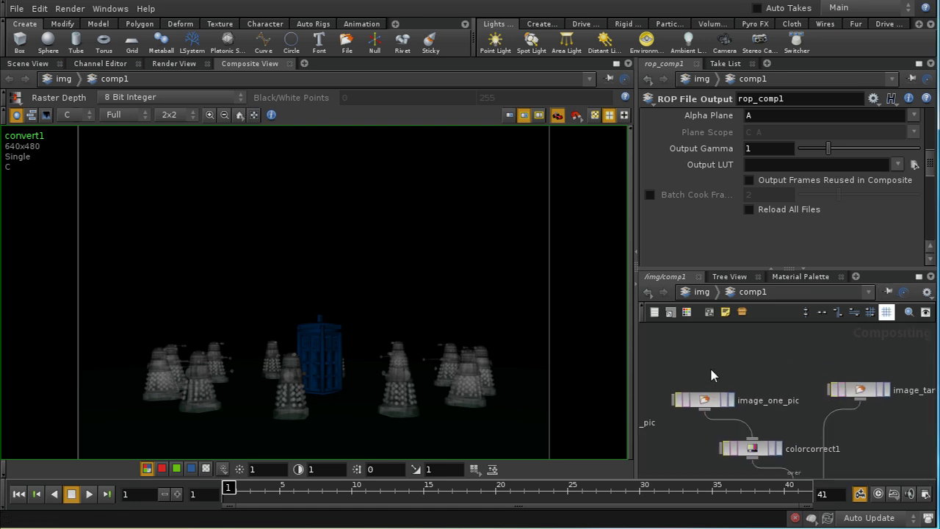
left_click_drag(830, 360, 686, 405)
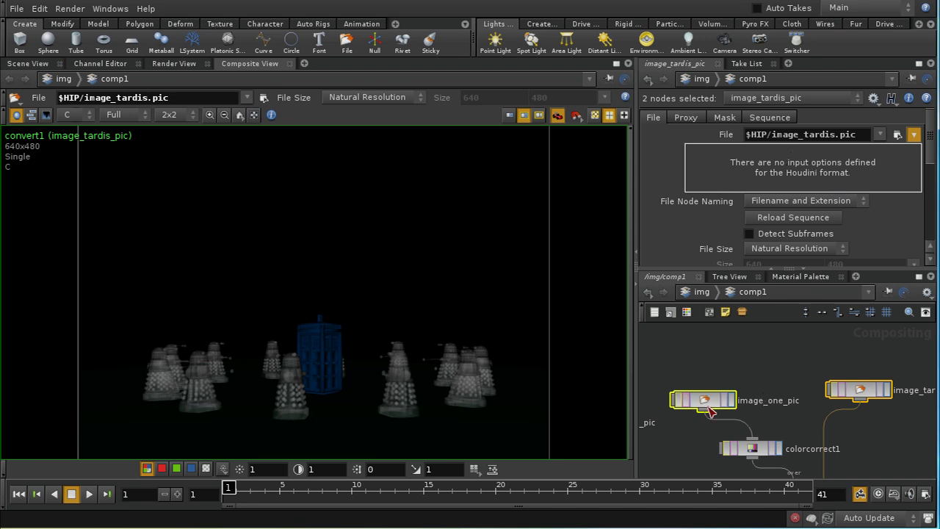
left_click(815, 224)
scroll(793, 440, "down", 5)
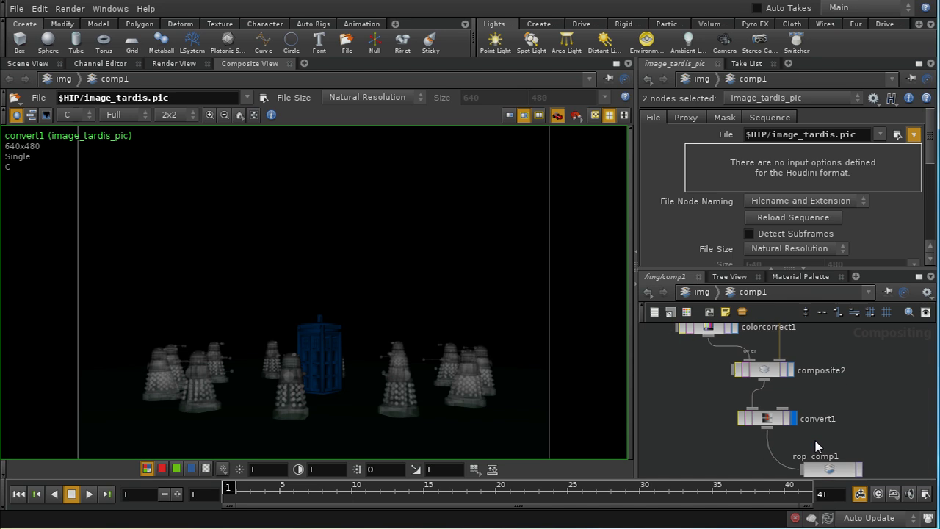
Enable Reload All Files on rop_comp1 and review its Image Area, Auxiliary and Script settings.
left_click(822, 470)
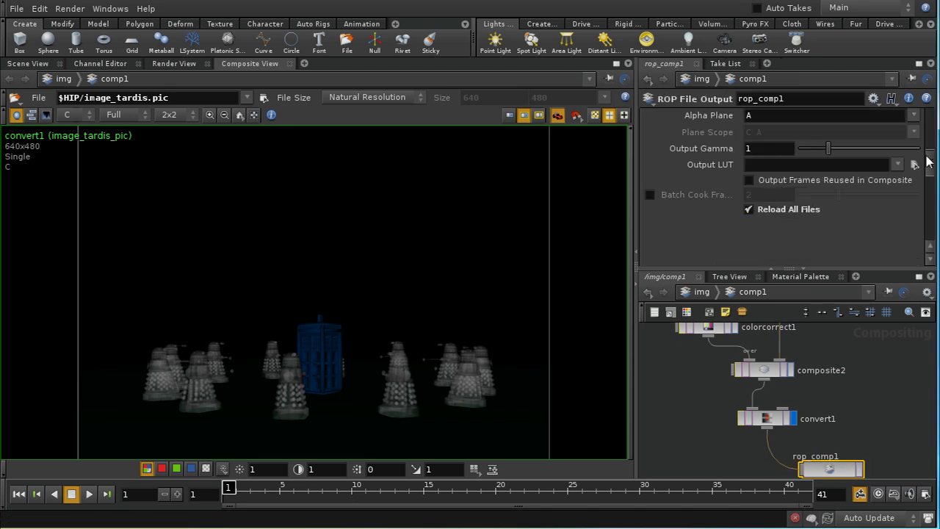
scroll(808, 176, "up", 5)
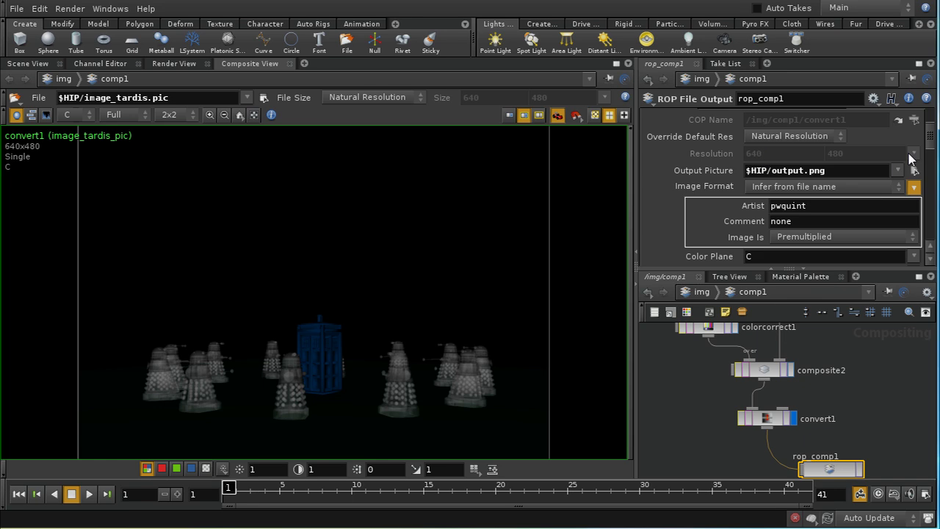
left_click_drag(933, 141, 932, 119)
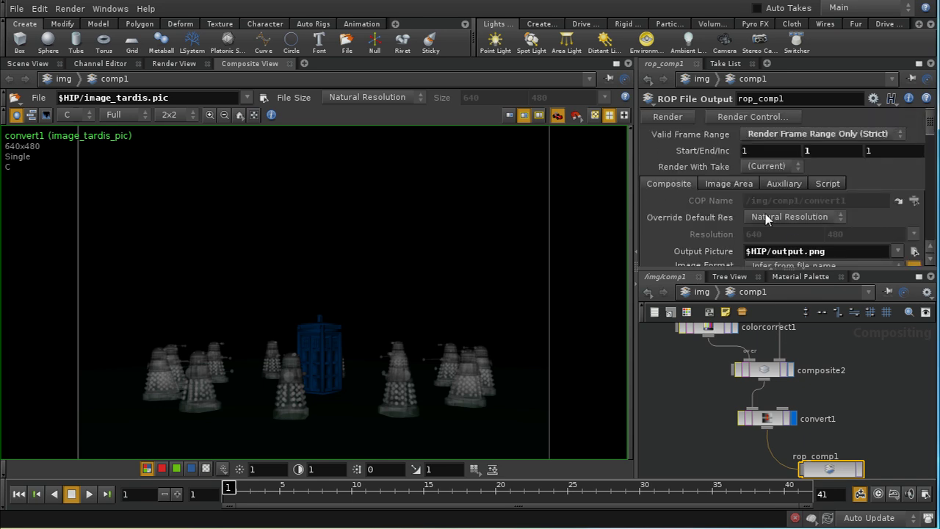
left_click(749, 184)
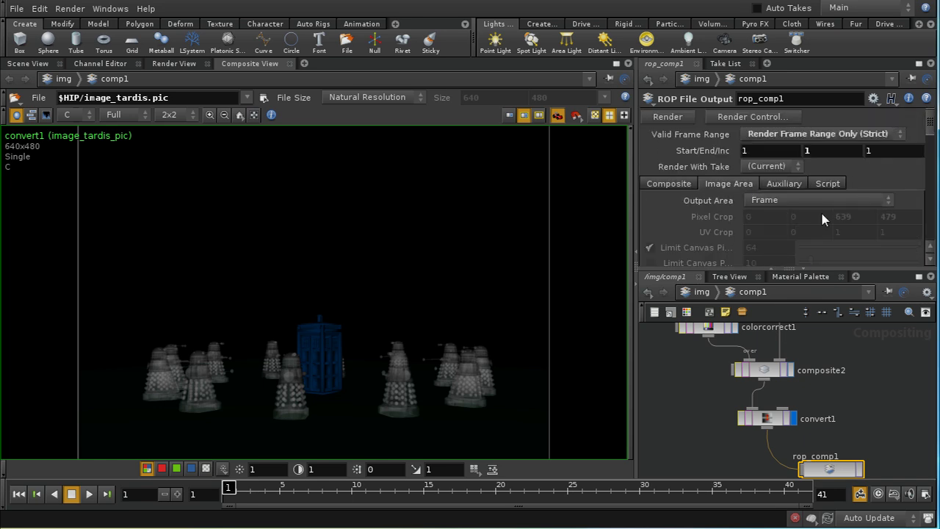
left_click(784, 185)
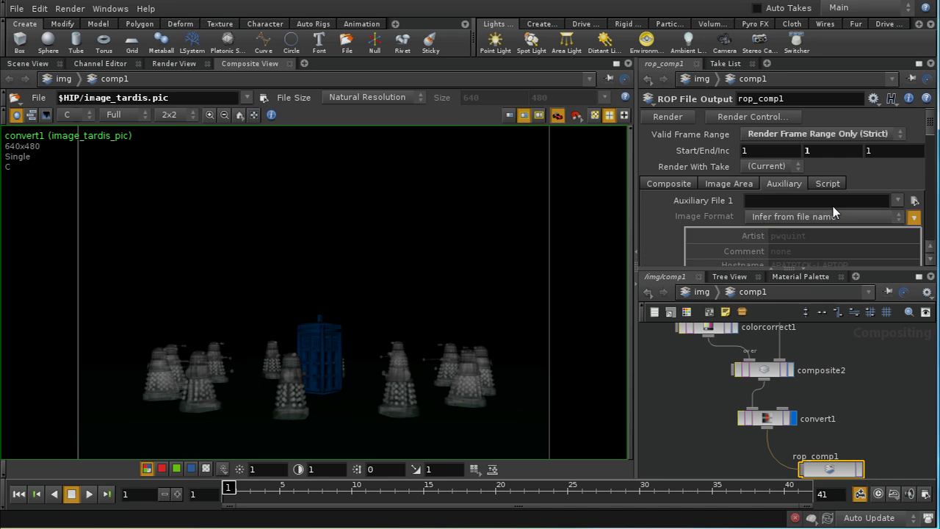
left_click_drag(931, 126, 931, 184)
scroll(751, 195, "up", 5)
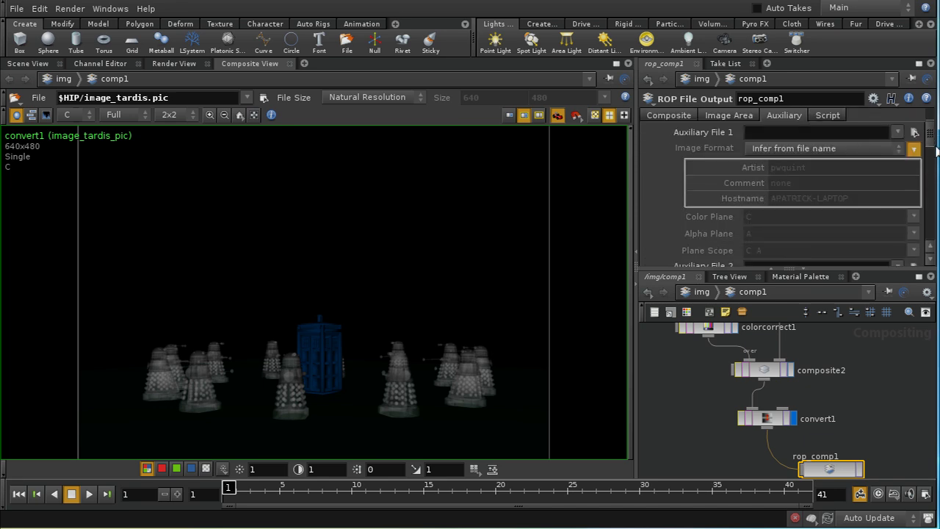
scroll(751, 196, "down", 3)
left_click_drag(928, 152, 929, 132)
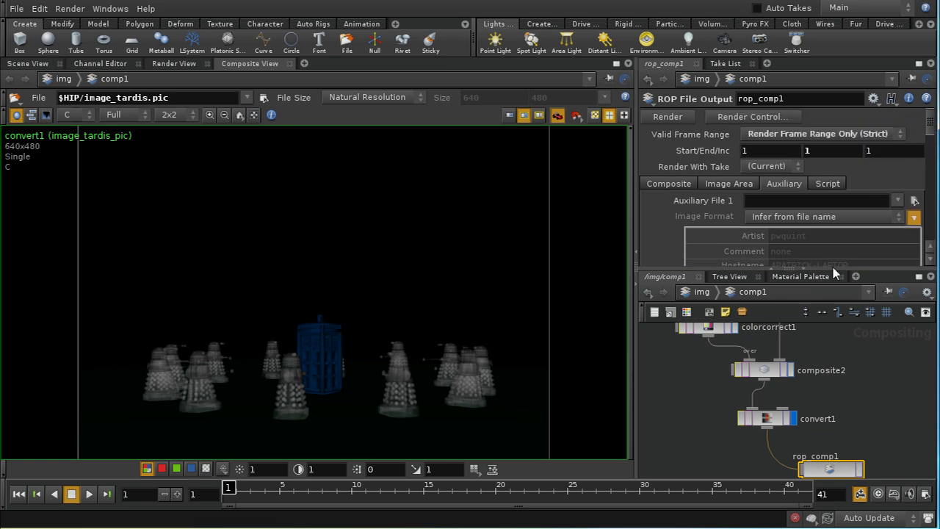
left_click(827, 185)
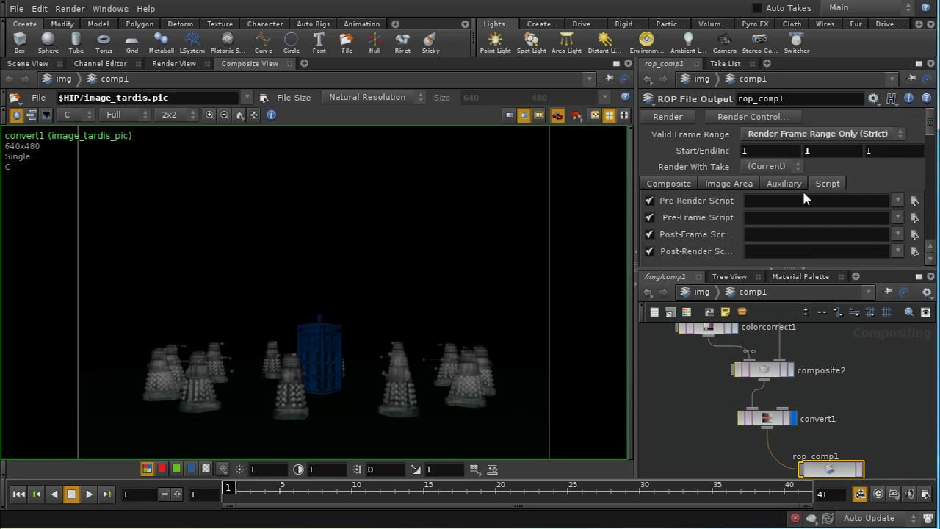
left_click(683, 185)
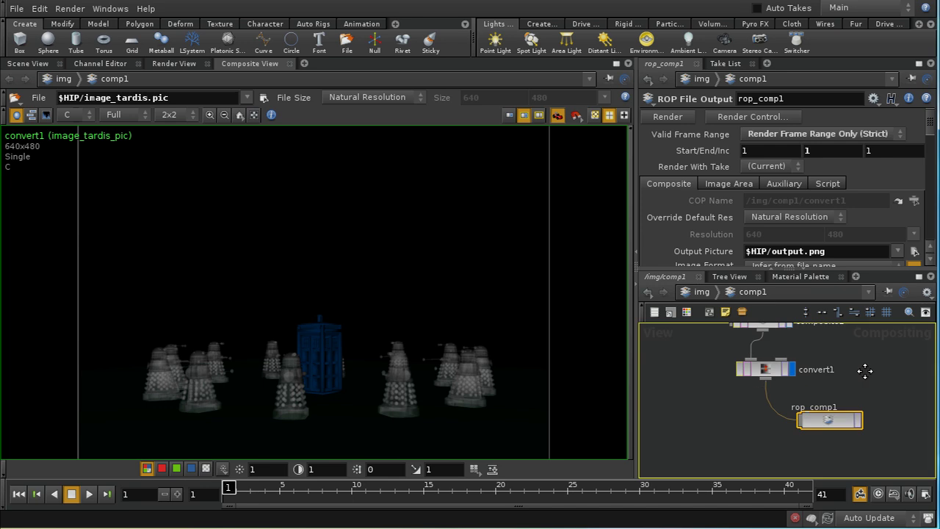
Render rop_comp1 using the node's own frame range, output and natural resolution.
right_click(852, 419)
left_click(801, 486)
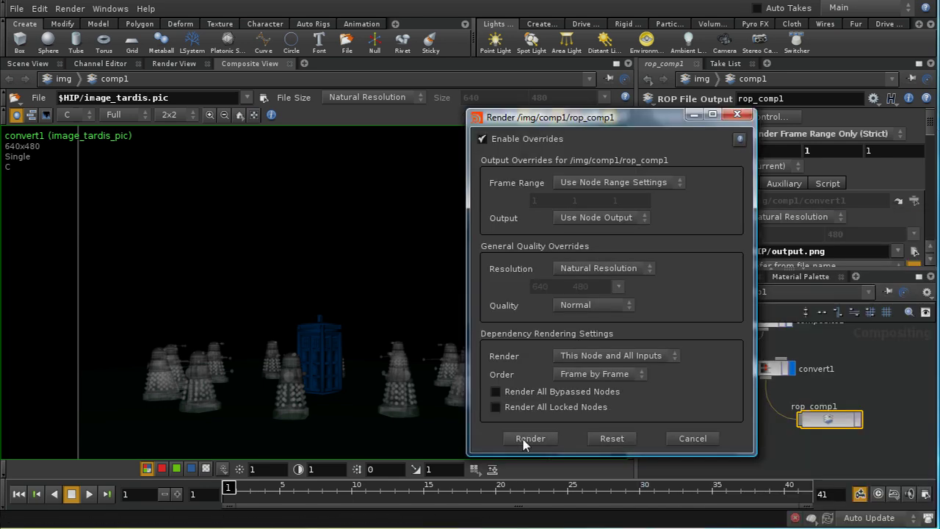
left_click(525, 439)
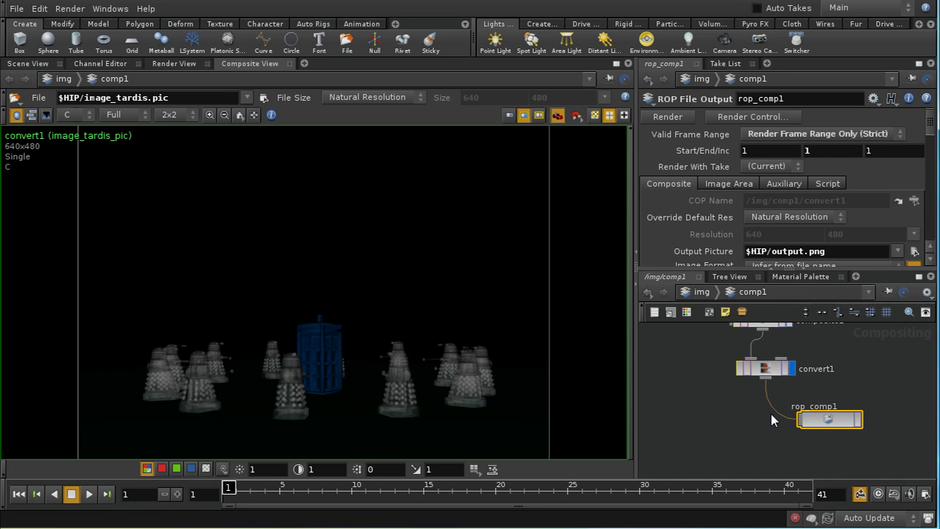
Load the rendered output.png from E:/Vegas Movie Studio/bcomp/hip into MPlay to view it.
left_click(70, 8)
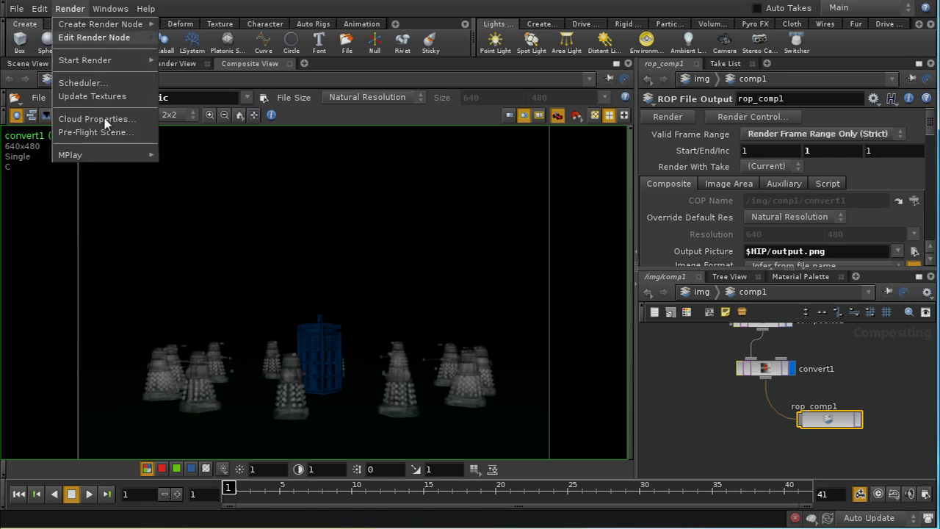
mouse_move(110, 158)
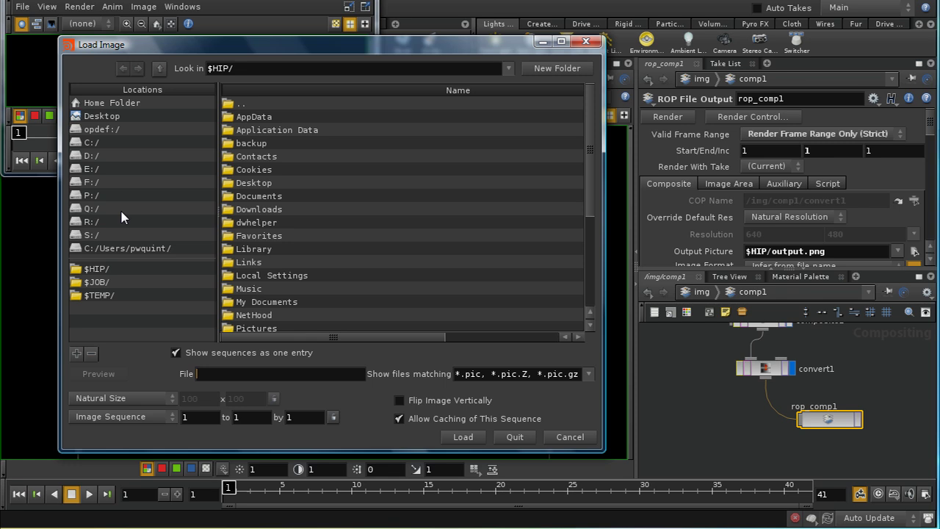
left_click(100, 169)
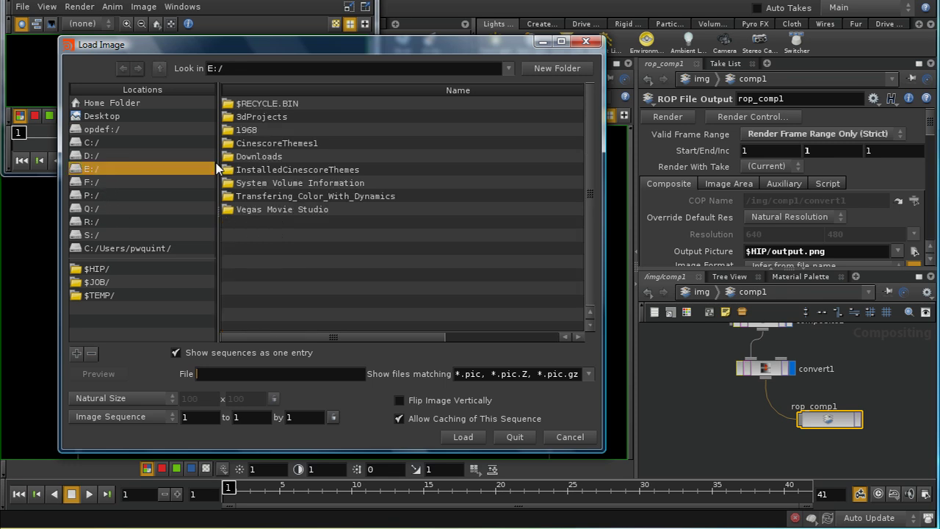
double_click(269, 210)
double_click(261, 130)
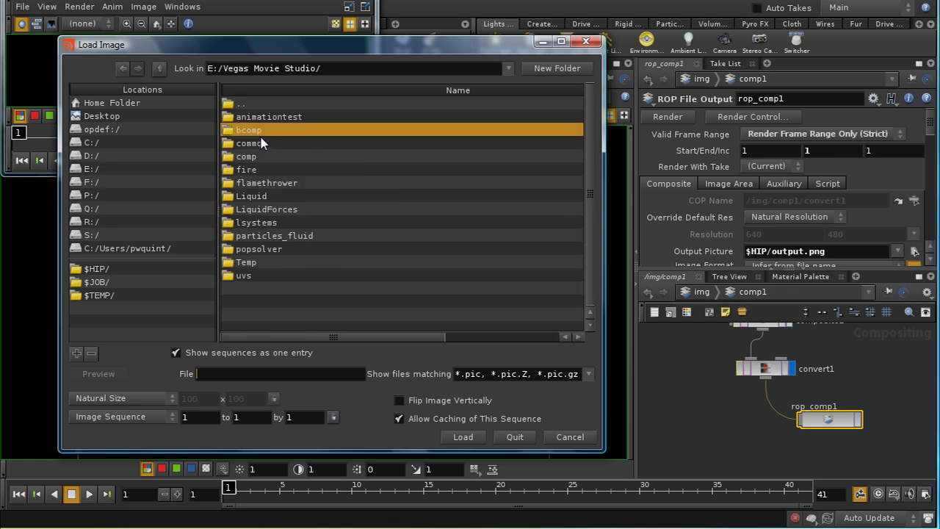
double_click(250, 117)
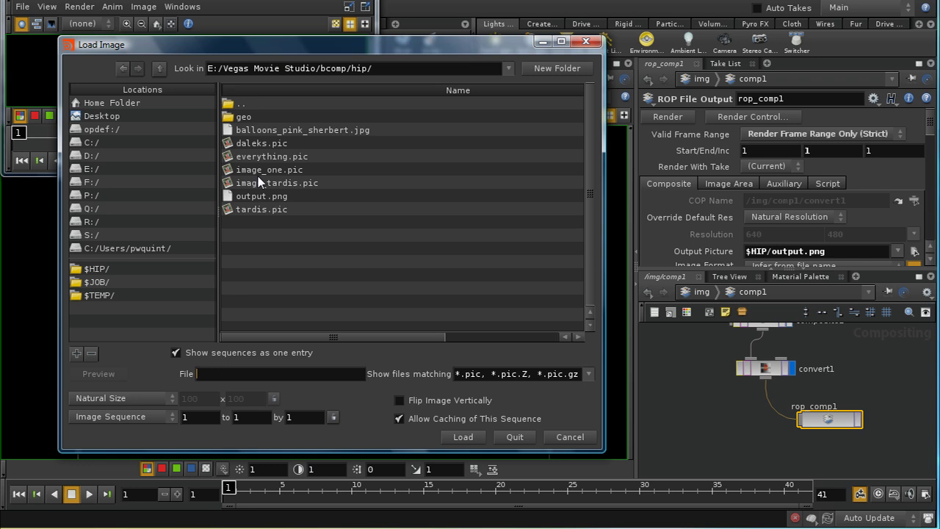
left_click(266, 197)
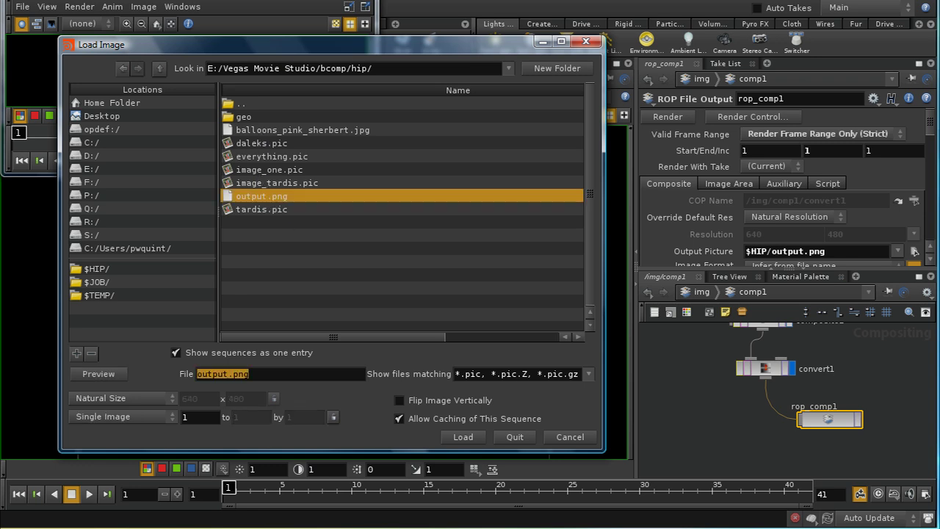
left_click(475, 437)
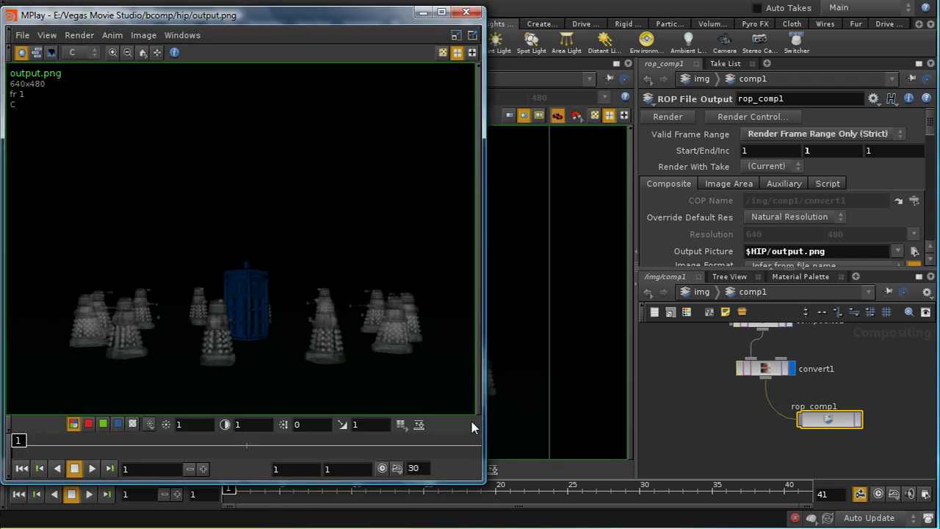